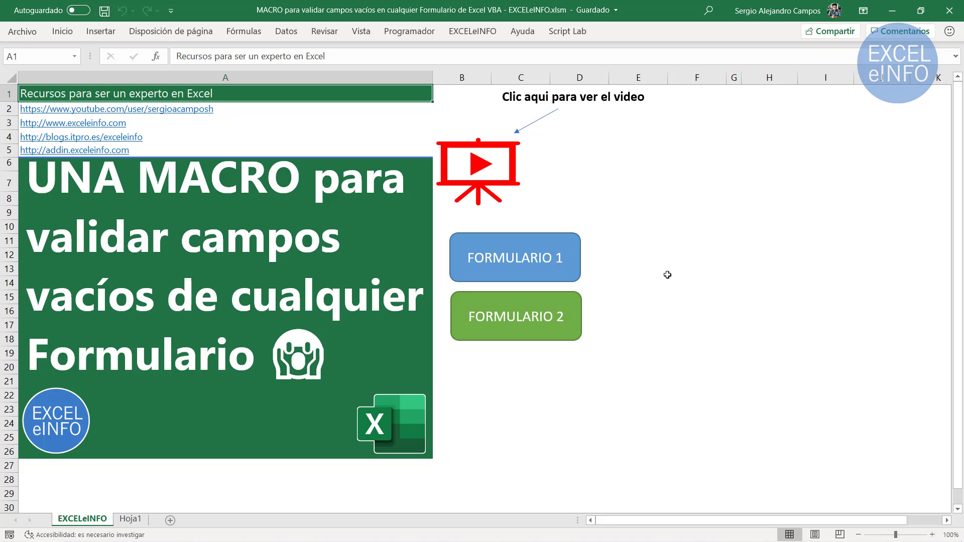
Open FORMULARIO 1, submit it empty with ACEPTAR, then close it
{"action": "left_click", "coordinate": [549, 265]}
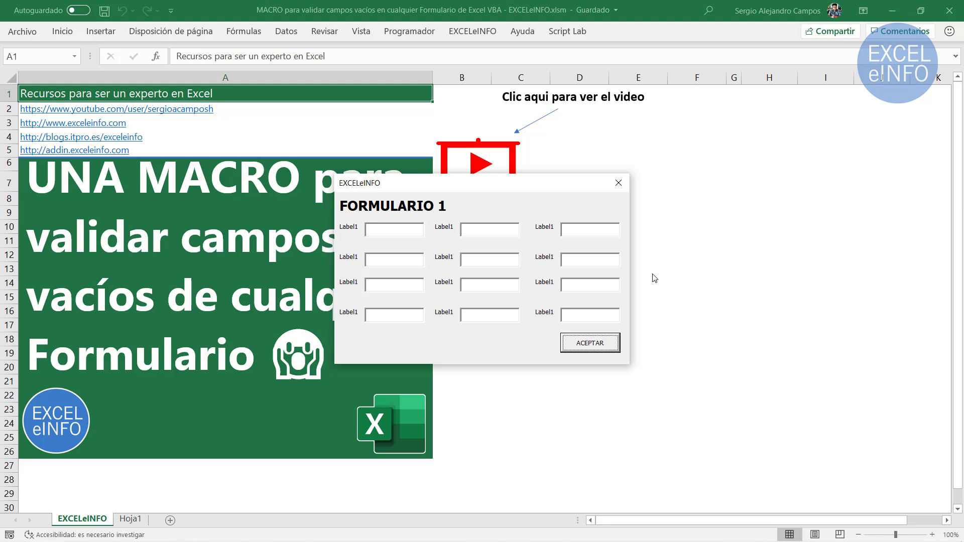
{"action": "left_click", "coordinate": [377, 230]}
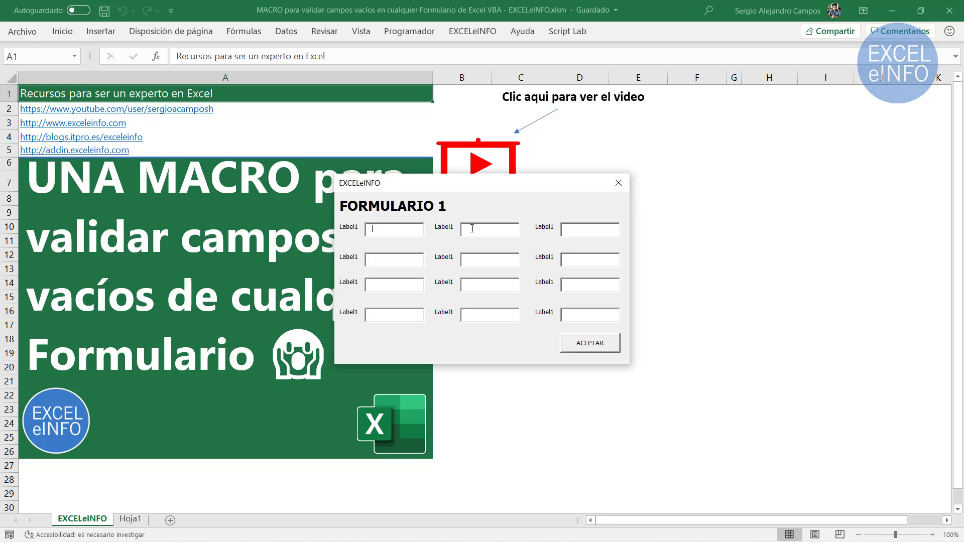
{"action": "left_click", "coordinate": [470, 230]}
{"action": "left_click", "coordinate": [586, 235]}
{"action": "left_click", "coordinate": [392, 259]}
{"action": "left_click", "coordinate": [593, 348]}
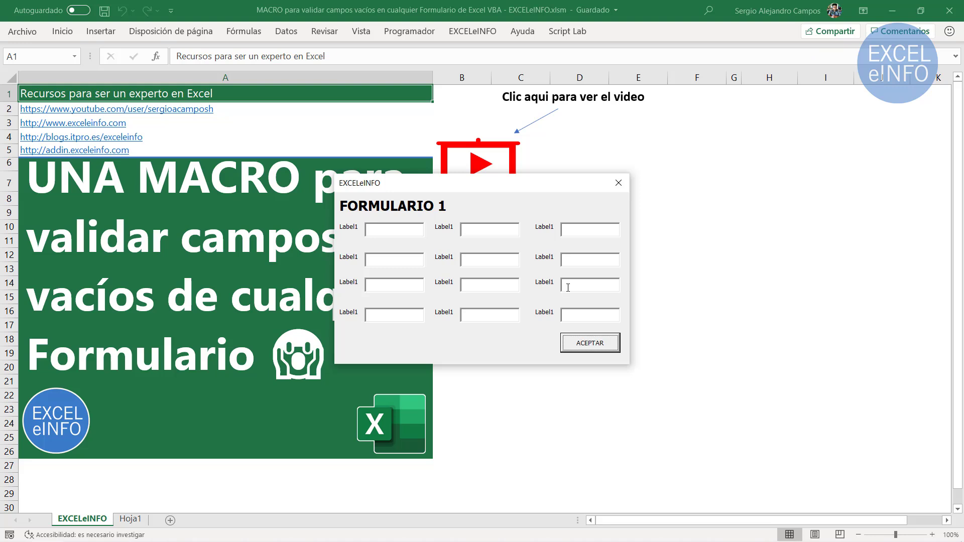
{"action": "left_click", "coordinate": [414, 230]}
{"action": "left_click", "coordinate": [504, 262]}
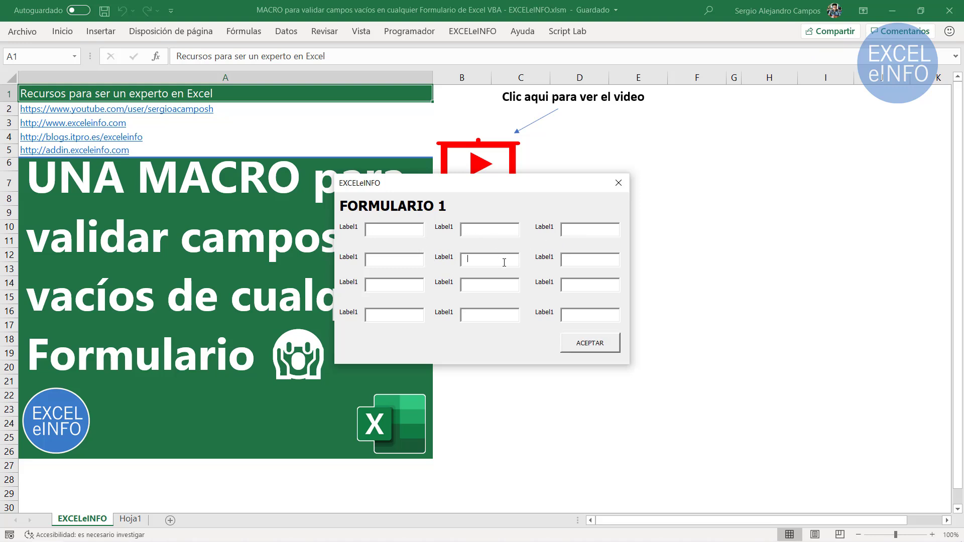
{"action": "left_click", "coordinate": [577, 260]}
{"action": "type", "text": "fsd"}
{"action": "left_click", "coordinate": [616, 185]}
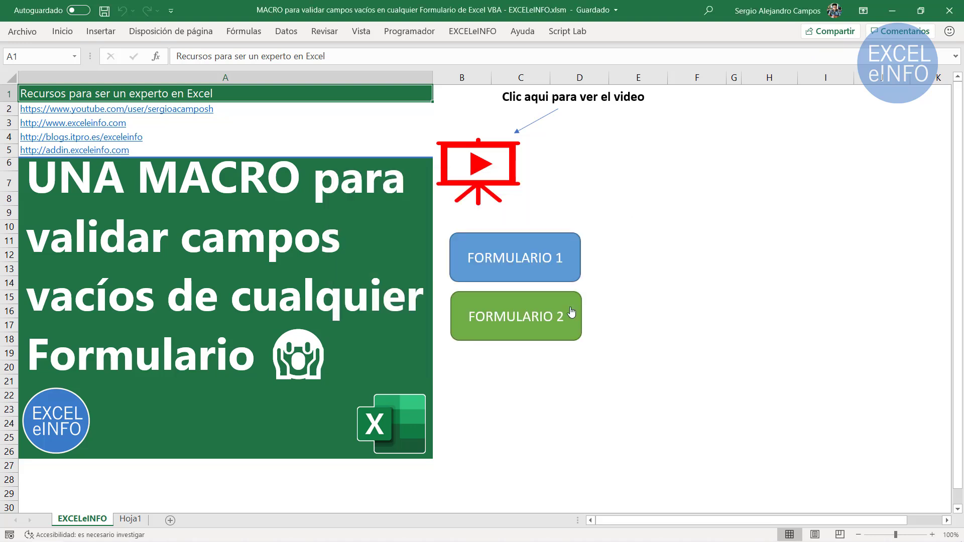
Open FORMULARIO 2 and submit it empty to test the validation
{"action": "left_click", "coordinate": [503, 329]}
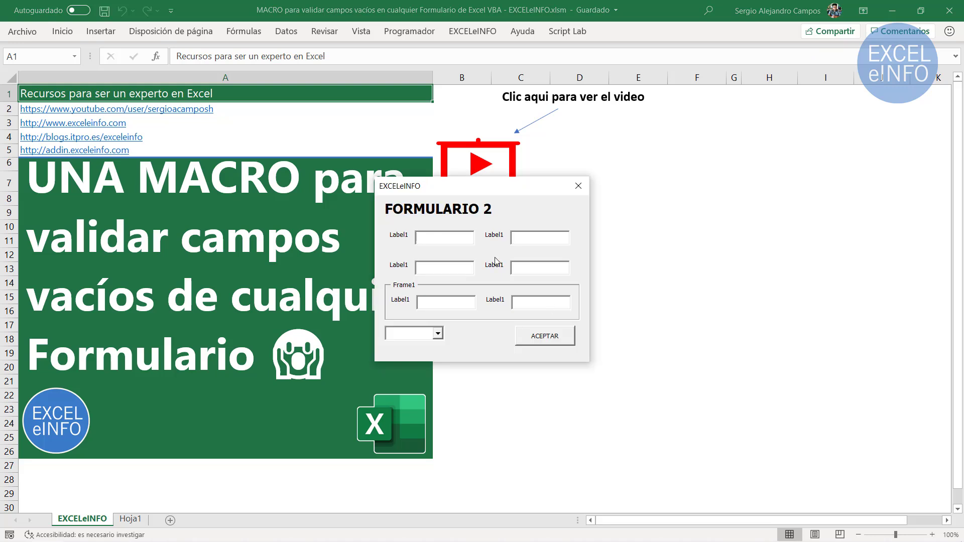
{"action": "key", "text": "Tab"}
{"action": "key", "text": "Tab"}
{"action": "key", "text": "Tab"}
{"action": "left_click", "coordinate": [555, 337]}
Enter 'd' in the first box and 'f' in the remaining text boxes and the combo box
{"action": "type", "text": "d"}
{"action": "left_click", "coordinate": [534, 240]}
{"action": "type", "text": "f"}
{"action": "left_click", "coordinate": [442, 267]}
{"action": "type", "text": "f"}
{"action": "left_click", "coordinate": [538, 269]}
{"action": "type", "text": "f"}
{"action": "left_click", "coordinate": [463, 300]}
{"action": "type", "text": "f"}
{"action": "left_click", "coordinate": [536, 304]}
Move the FORMULARIO 2 window aside, return to FORMULARIO 1, and go to the Programador tab
{"action": "left_click", "coordinate": [452, 267]}
{"action": "left_click_drag", "start_coordinate": [505, 190], "coordinate": [708, 241]}
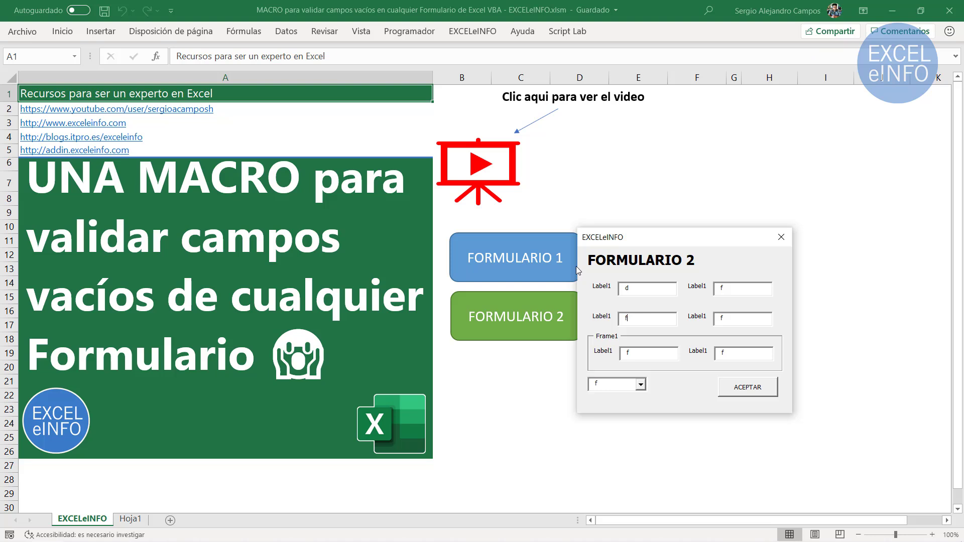
{"action": "left_click", "coordinate": [576, 266]}
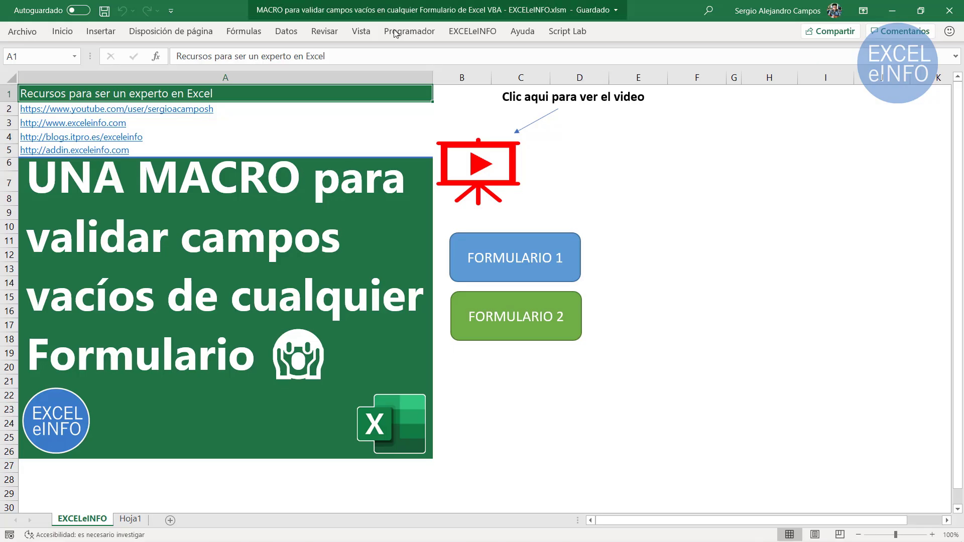
{"action": "left_click", "coordinate": [410, 31]}
Open the VBA editor, view the UserForm1 and UserForm2 designs, and insert a new module
{"action": "left_click", "coordinate": [7, 76]}
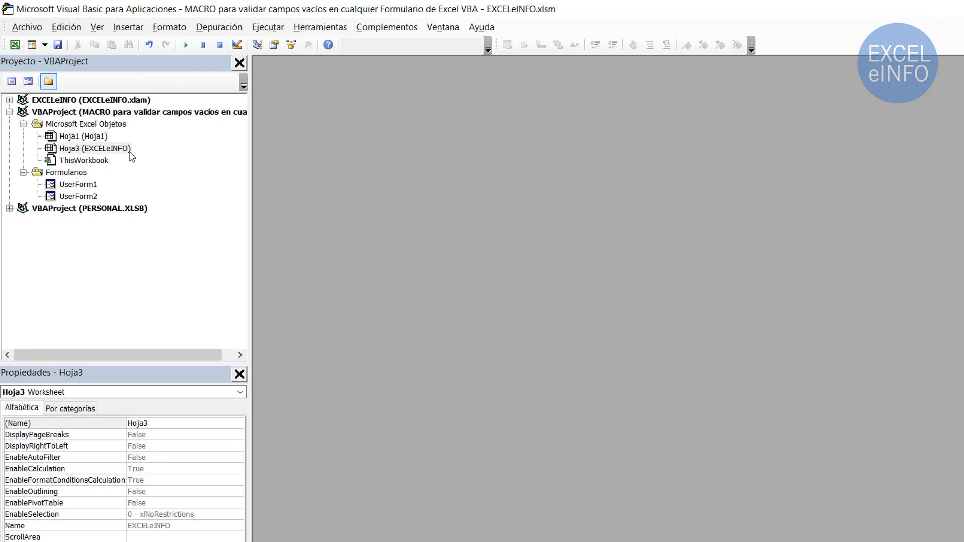
{"action": "double_click", "coordinate": [82, 185]}
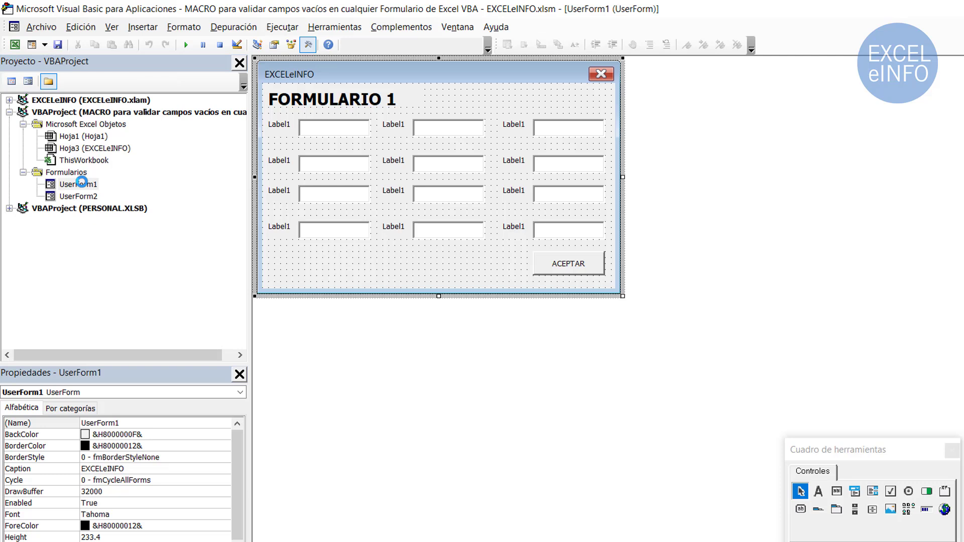
{"action": "double_click", "coordinate": [88, 196]}
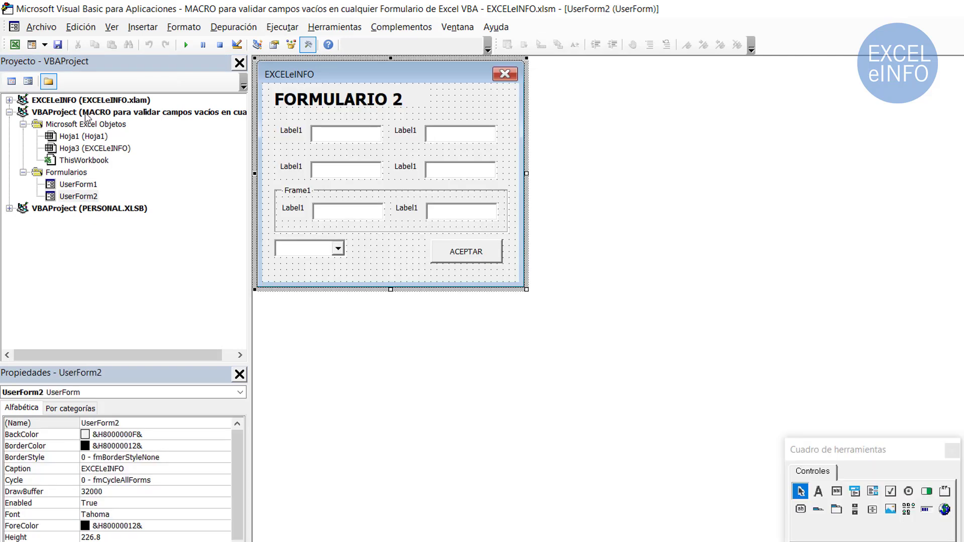
{"action": "right_click", "coordinate": [88, 117]}
{"action": "mouse_move", "coordinate": [124, 188]}
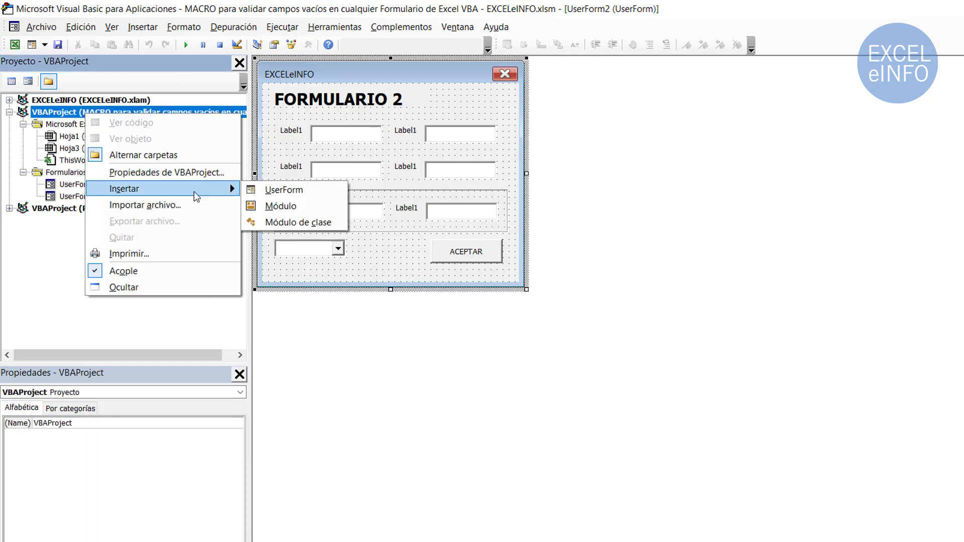
{"action": "left_click", "coordinate": [282, 207]}
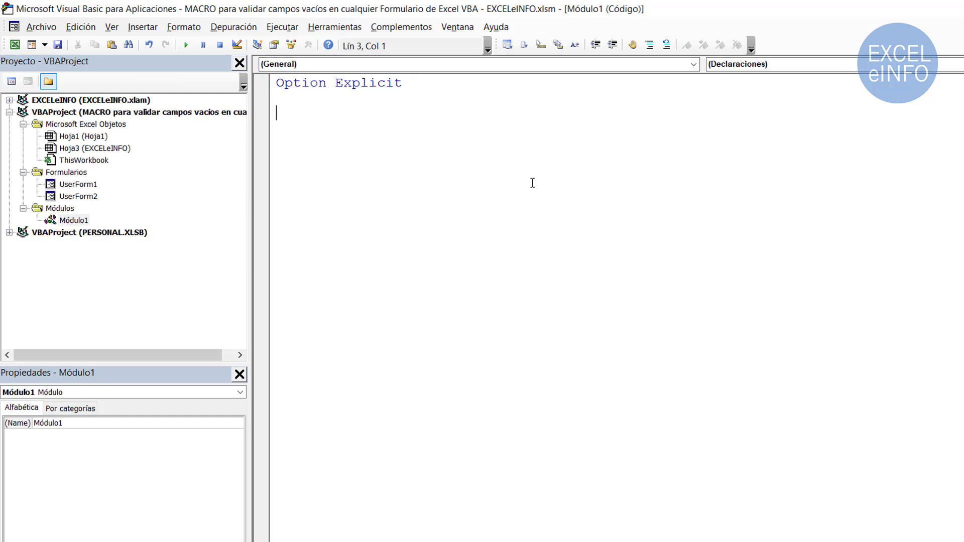
Add 'Option Private Module' below Option Explicit and switch back to Excel with Alt+F11
{"action": "key", "text": "Up"}
{"action": "key", "text": "Up"}
{"action": "key", "text": "shift+End"}
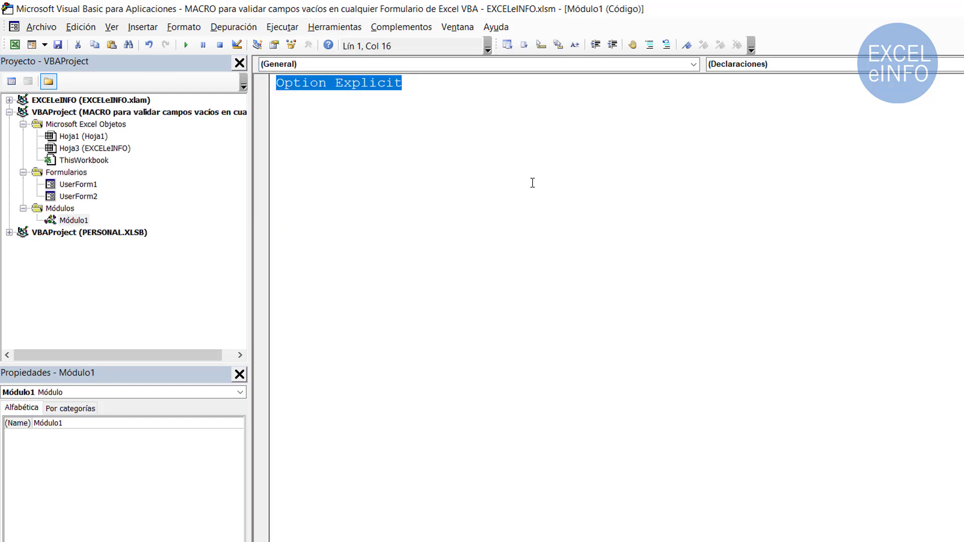
{"action": "key", "text": "Down"}
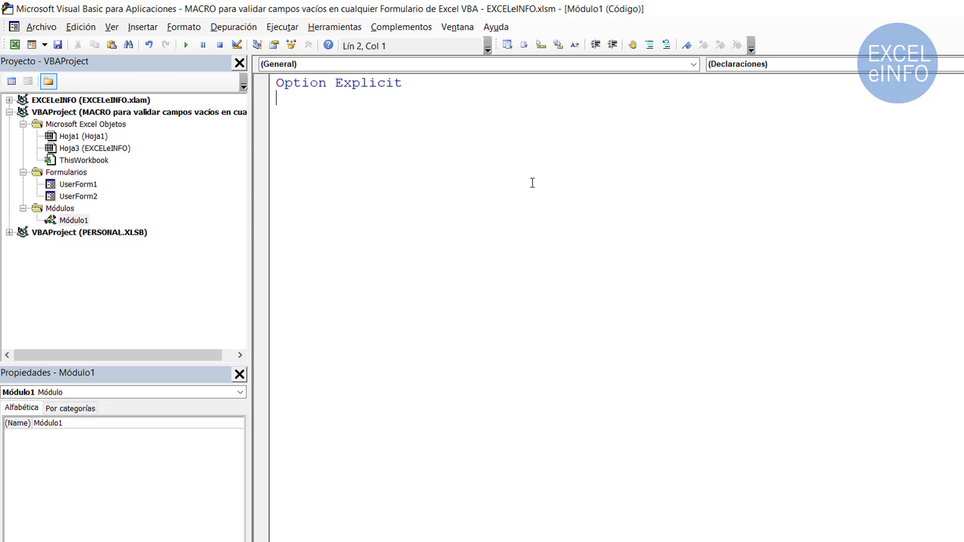
{"action": "type", "text": "Op"}
{"action": "type", "text": "tion "}
{"action": "type", "text": "Pri"}
{"action": "key", "text": "BackSpace"}
{"action": "key", "text": "BackSpace"}
{"action": "type", "text": "ri"}
{"action": "type", "text": "vate Modul"}
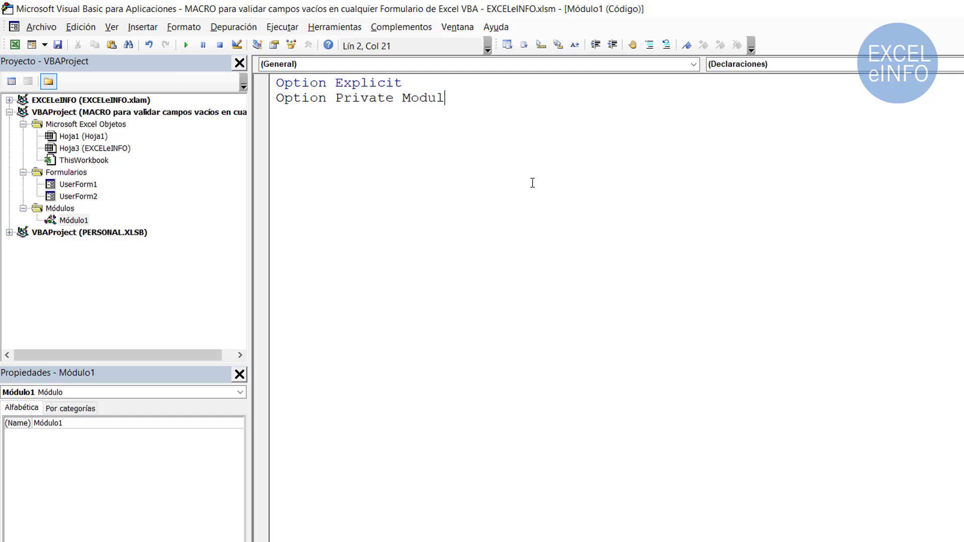
{"action": "type", "text": "e"}
{"action": "key", "text": "Return"}
{"action": "key", "text": "BackSpace"}
{"action": "key", "text": "shift+Home"}
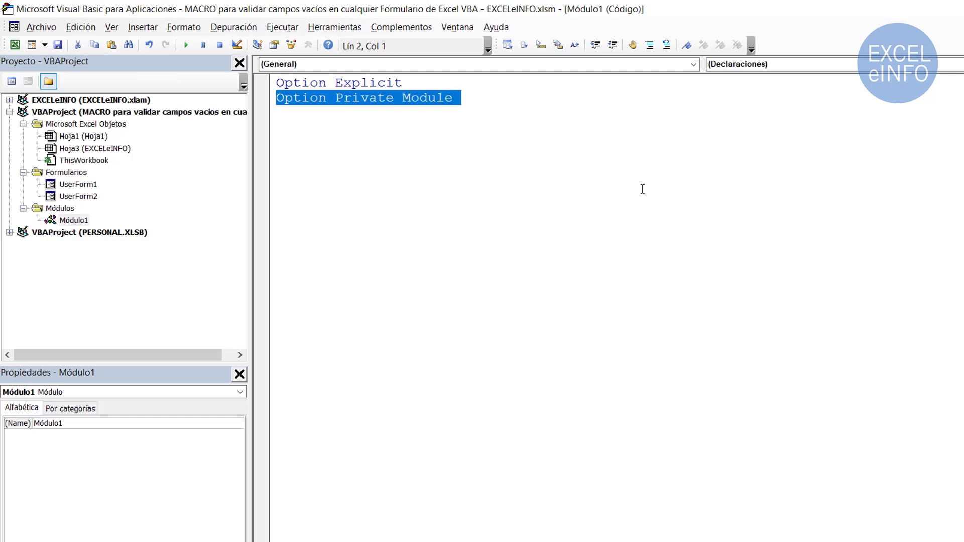
{"action": "key", "text": "alt+F11"}
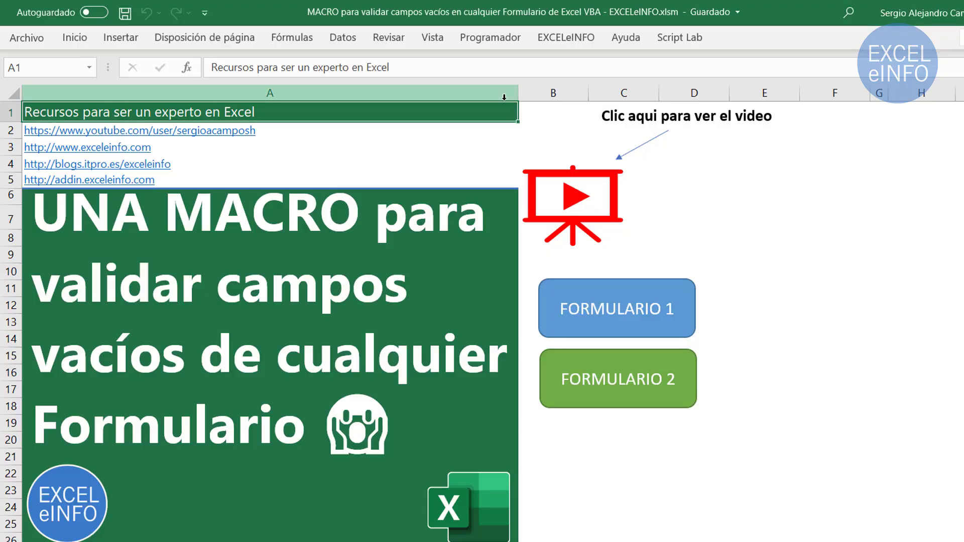
Confirm the macro list shows only Hoja3.Formulario1 and Hoja3.Formulario2, then return to the VBA editor
{"action": "left_click", "coordinate": [432, 37]}
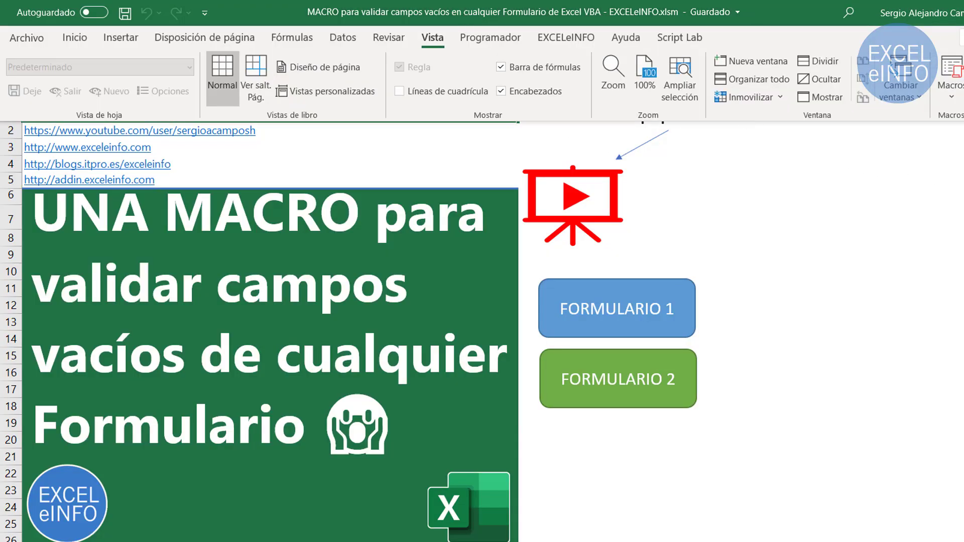
{"action": "left_click", "coordinate": [952, 68]}
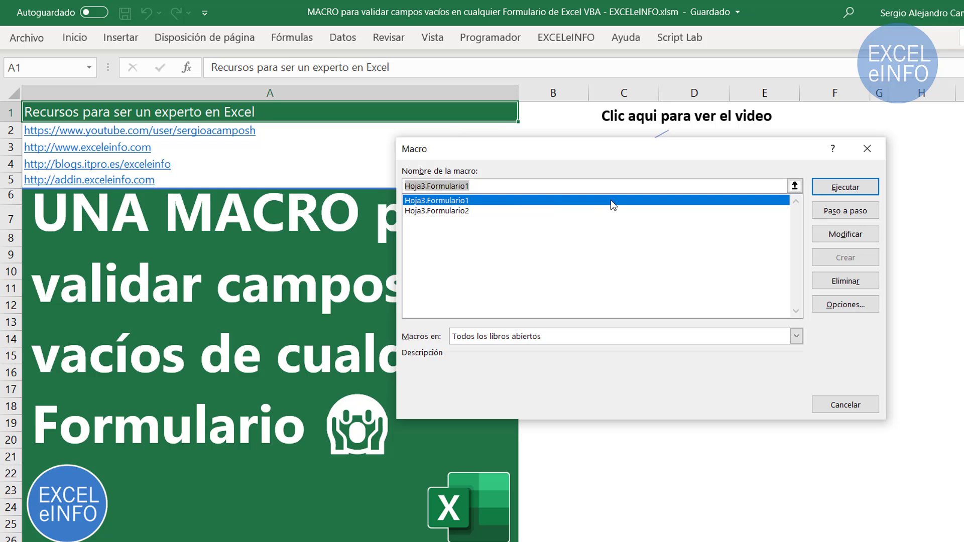
{"action": "left_click_drag", "start_coordinate": [674, 150], "coordinate": [616, 154]}
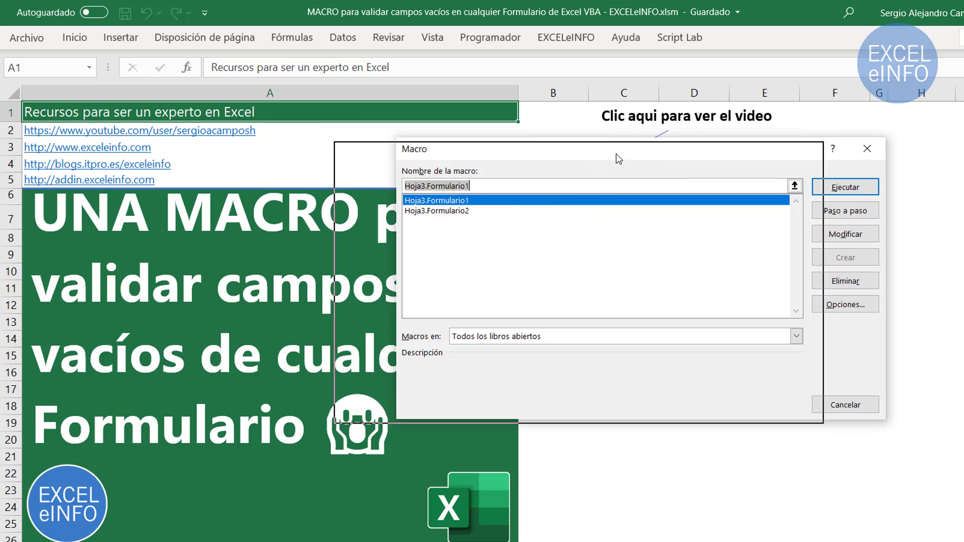
{"action": "left_click", "coordinate": [810, 151]}
{"action": "key", "text": "alt+F11"}
Create the Sub ValidarVacios procedure in Módulo1 with an empty body line
{"action": "left_click", "coordinate": [595, 158]}
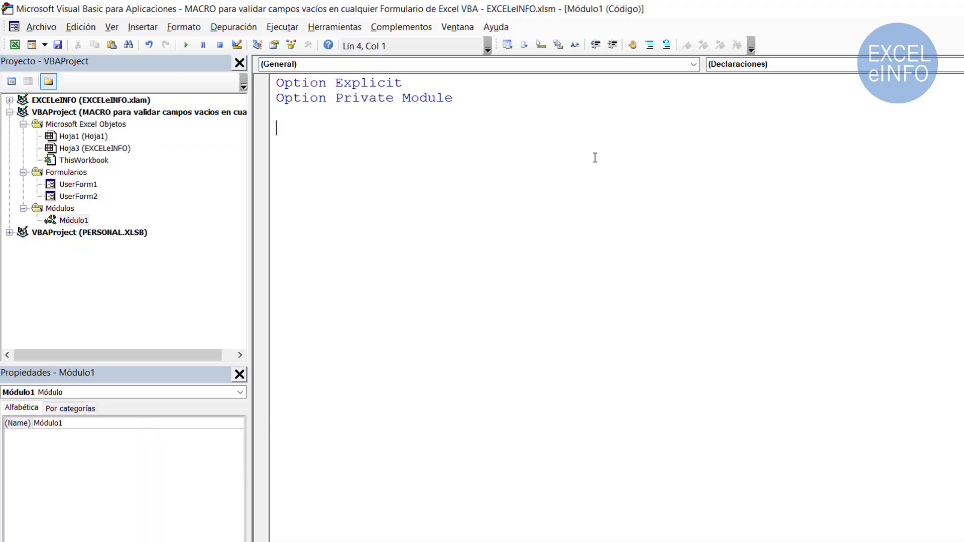
{"action": "type", "text": "Sub "}
{"action": "type", "text": "ValidarV"}
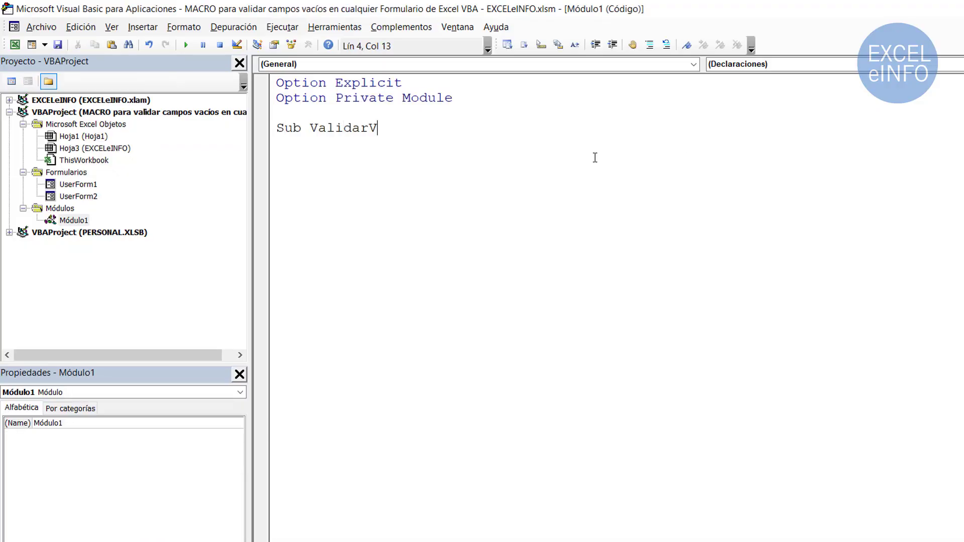
{"action": "type", "text": "acio"}
{"action": "type", "text": "s"}
{"action": "key", "text": "Return"}
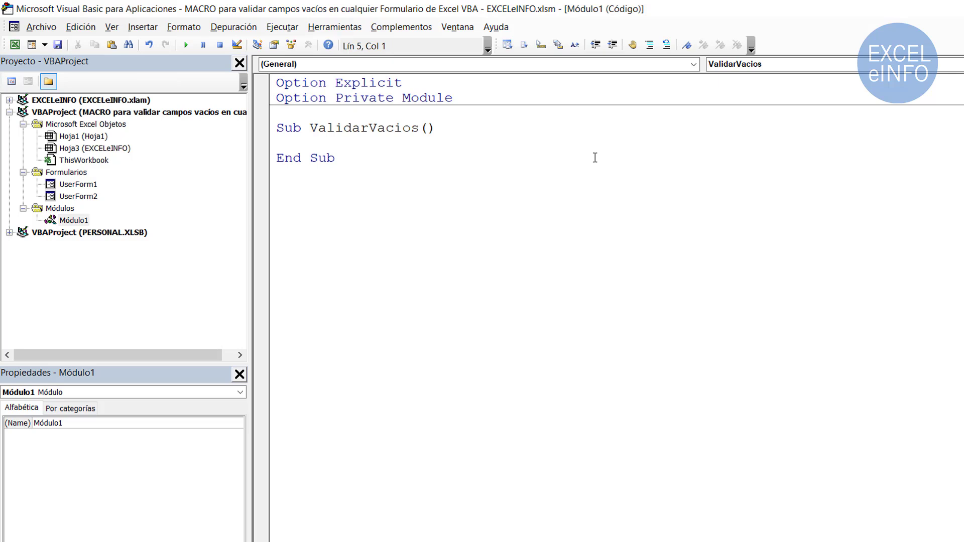
{"action": "key", "text": "Return"}
{"action": "key", "text": "Up"}
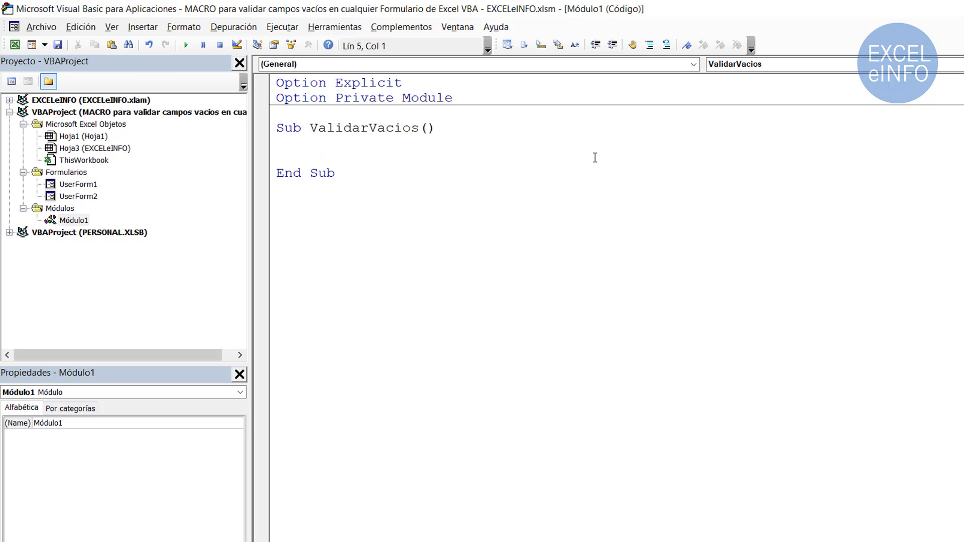
Declare 'Dim FormActivo As UserForm' inside ValidarVacios
{"action": "type", "text": "Dim "}
{"action": "type", "text": "FormAc"}
{"action": "type", "text": "ri"}
{"action": "key", "text": "BackSpace"}
{"action": "key", "text": "BackSpace"}
{"action": "type", "text": "ti"}
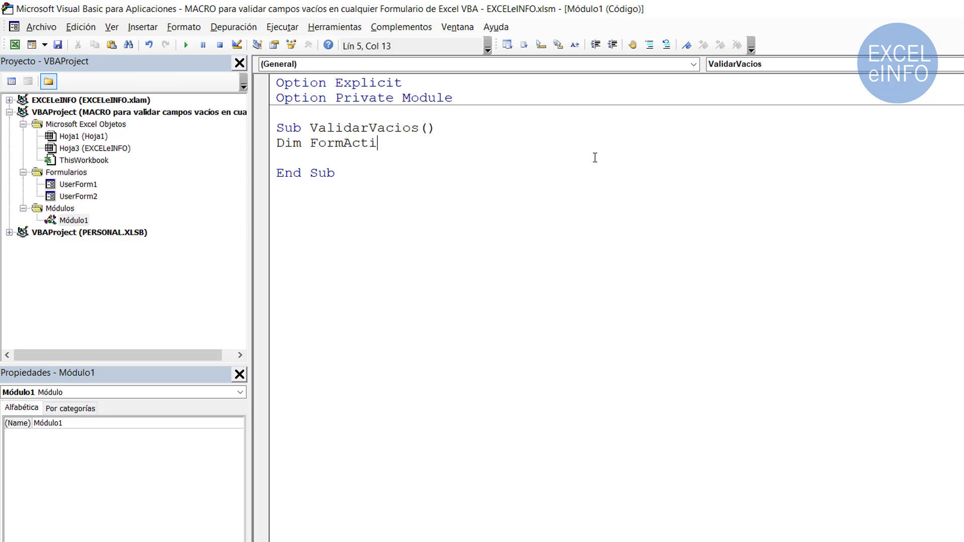
{"action": "type", "text": "vo"}
{"action": "type", "text": "as user"}
{"action": "type", "text": "f"}
{"action": "key", "text": "Tab"}
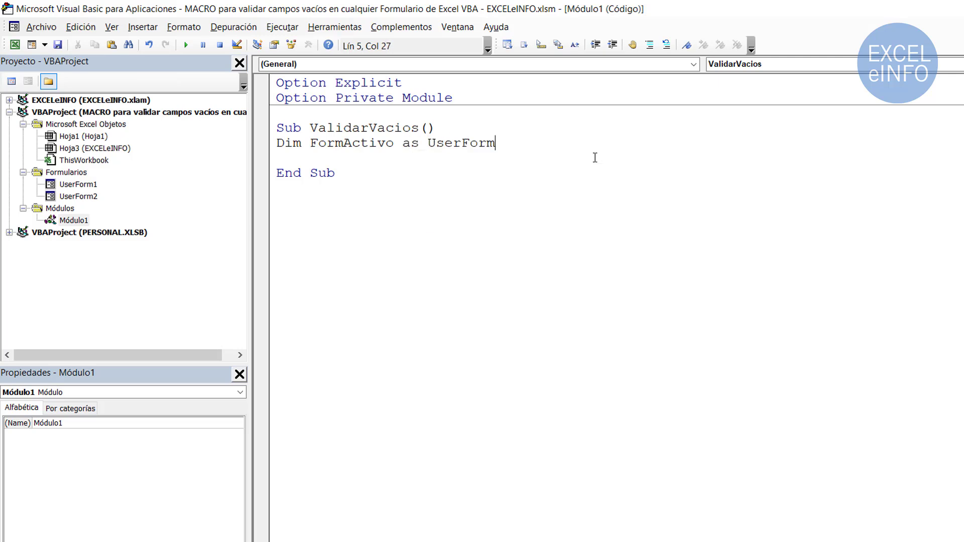
{"action": "key", "text": "Return"}
Declare 'Dim miControl As Control' and leave an empty line before End Sub
{"action": "type", "text": "Dm"}
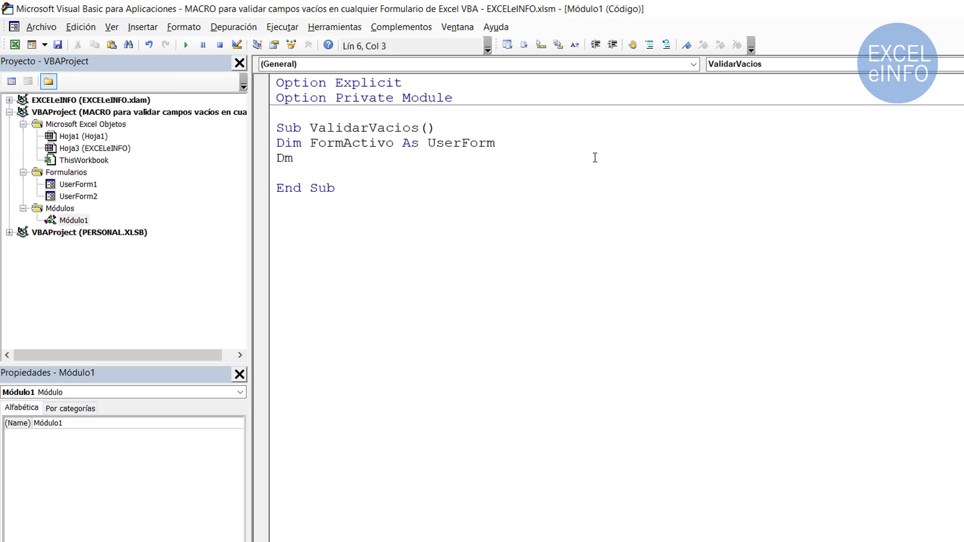
{"action": "type", "text": "i"}
{"action": "key", "text": "BackSpace"}
{"action": "key", "text": "BackSpace"}
{"action": "type", "text": "im "}
{"action": "type", "text": "miContrl"}
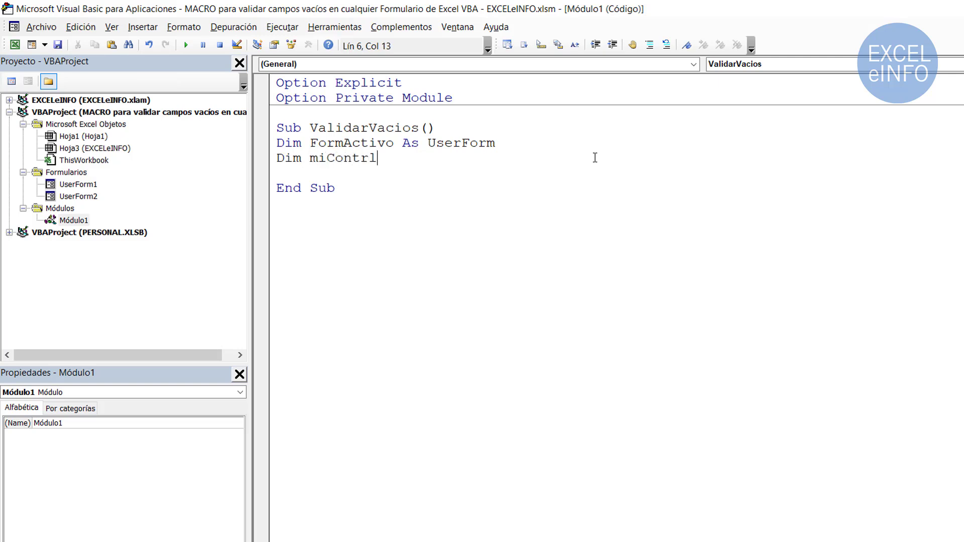
{"action": "key", "text": "BackSpace"}
{"action": "type", "text": "ol as contr"}
{"action": "key", "text": "Tab"}
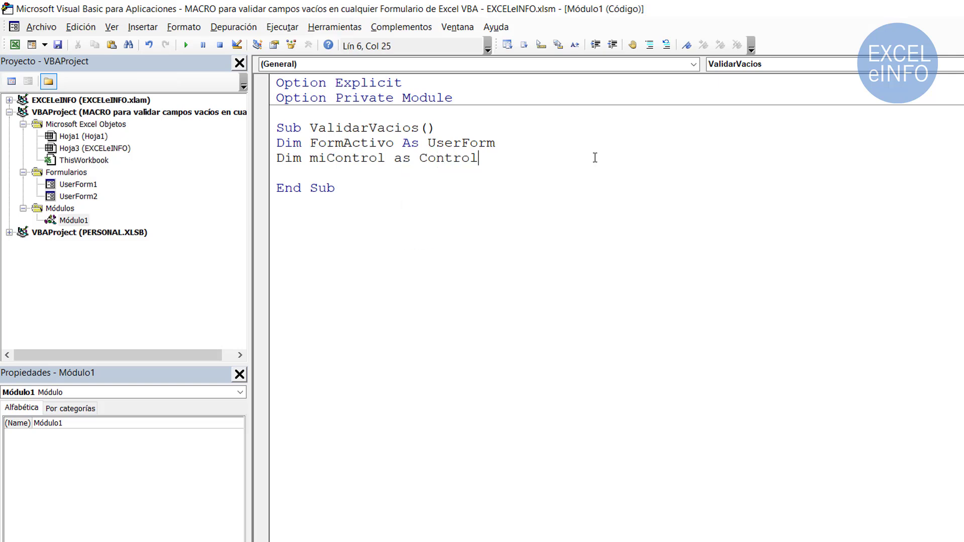
{"action": "key", "text": "Return"}
{"action": "key", "text": "Up"}
{"action": "key", "text": "ctrl+Right"}
{"action": "key", "text": "shift+Right"}
{"action": "key", "text": "shift+Right"}
{"action": "key", "text": "shift+Right"}
{"action": "key", "text": "shift+Left"}
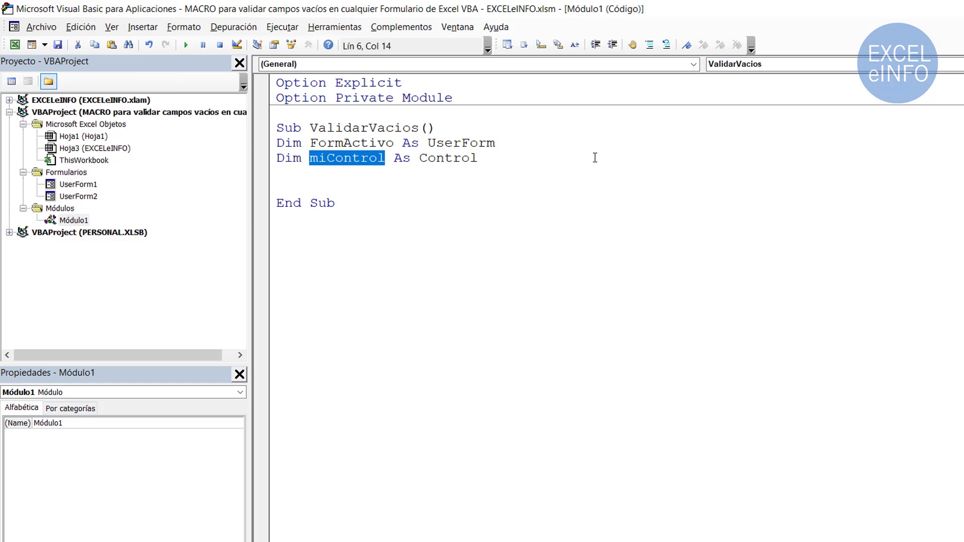
{"action": "key", "text": "Down"}
{"action": "key", "text": "Return"}
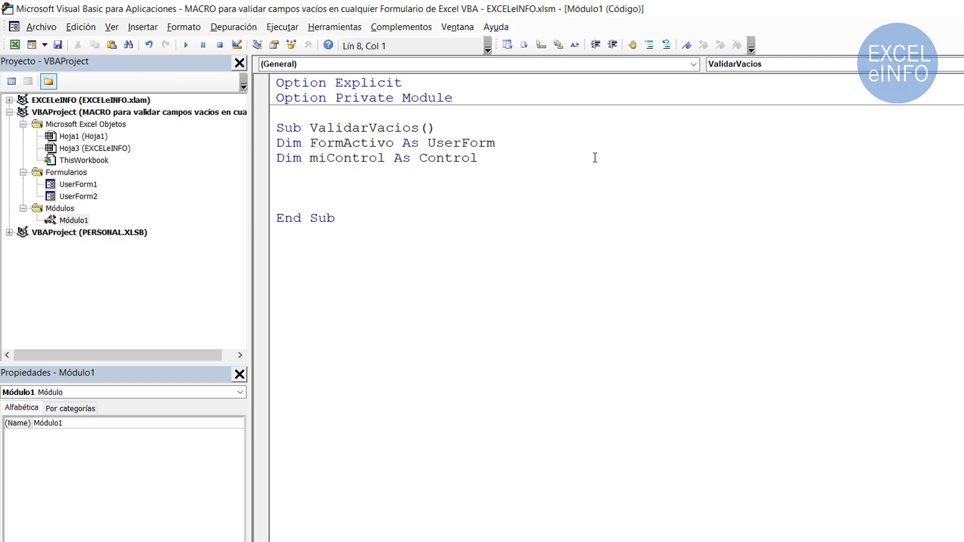
Write 'Set FormActivo = VBA.UserForms(0)' in ValidarVacios
{"action": "type", "text": "Set "}
{"action": "type", "text": "FormActi"}
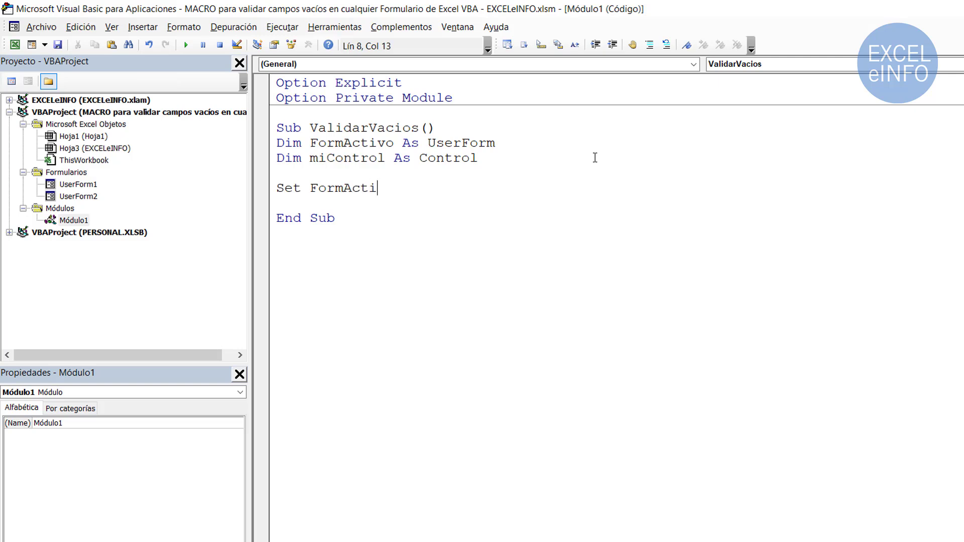
{"action": "type", "text": "vo = "}
{"action": "type", "text": "VBA"}
{"action": "type", "text": ".uer"}
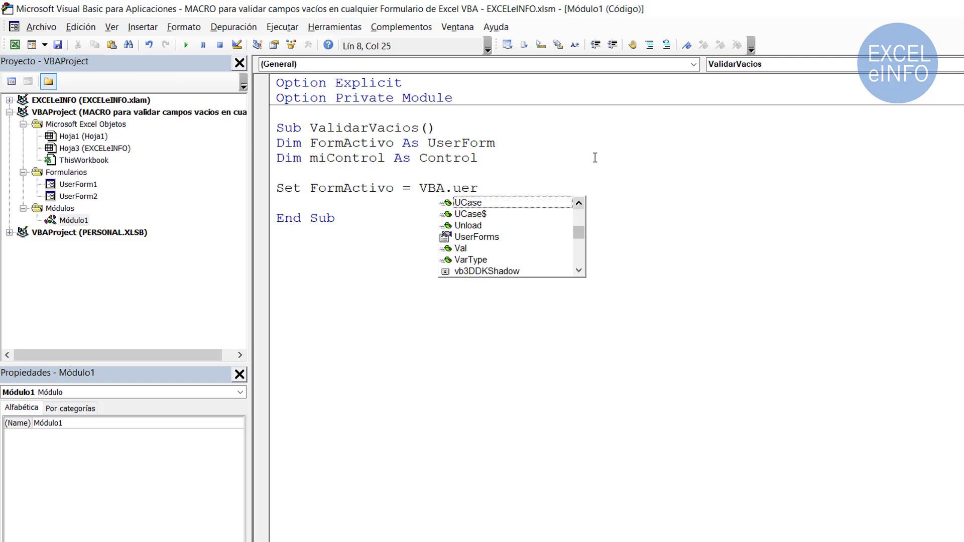
{"action": "key", "text": "BackSpace"}
{"action": "key", "text": "BackSpace"}
{"action": "type", "text": "ser"}
{"action": "key", "text": "Tab"}
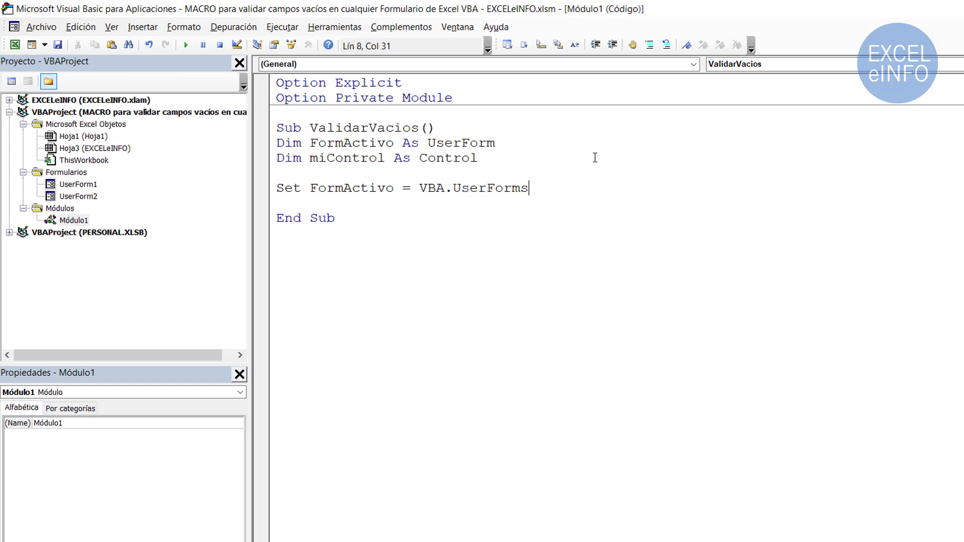
{"action": "type", "text": "("}
{"action": "type", "text": "0)"}
{"action": "key", "text": "Return"}
Add the line 'ControlesVacios = Empty' below the Set statement
{"action": "type", "text": "Cont"}
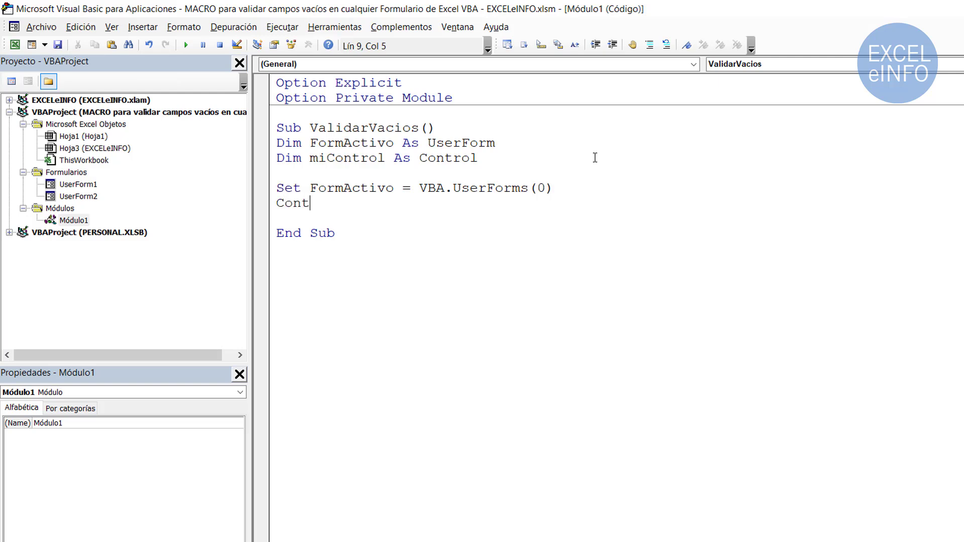
{"action": "type", "text": "rolesVacio"}
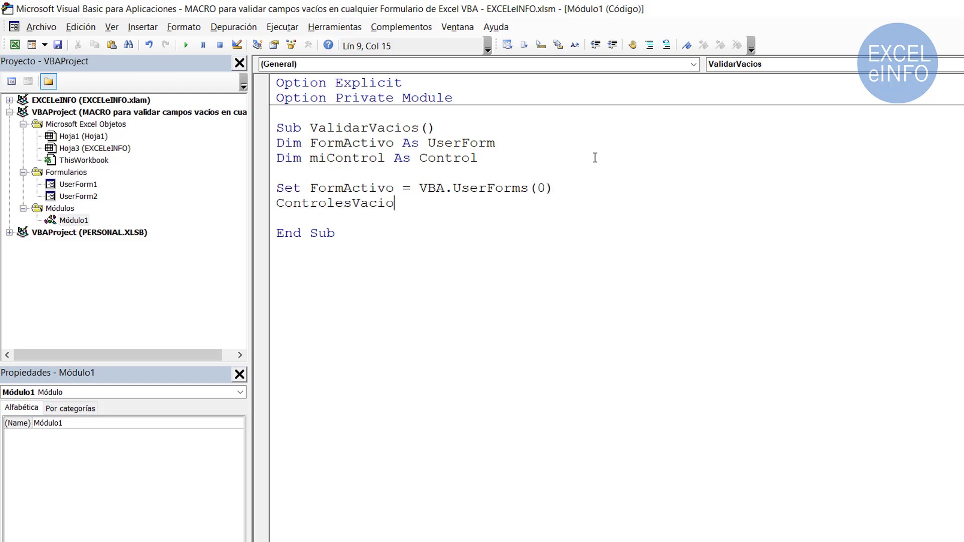
{"action": "type", "text": "s = "}
{"action": "type", "text": "emprt"}
{"action": "key", "text": "BackSpace"}
{"action": "key", "text": "BackSpace"}
{"action": "type", "text": "ty"}
{"action": "key", "text": "Return"}
Highlight the FormActivo and miControl declarations and the ControlesVacios name for review
{"action": "key", "text": "Left"}
{"action": "key", "text": "shift+Home"}
{"action": "key", "text": "Left"}
{"action": "key", "text": "ctrl+shift+Right"}
{"action": "key", "text": "Left"}
{"action": "key", "text": "Up"}
{"action": "key", "text": "Up"}
{"action": "key", "text": "Up"}
{"action": "key", "text": "ctrl+Right"}
{"action": "key", "text": "ctrl+Right"}
{"action": "key", "text": "Home"}
{"action": "key", "text": "shift+End"}
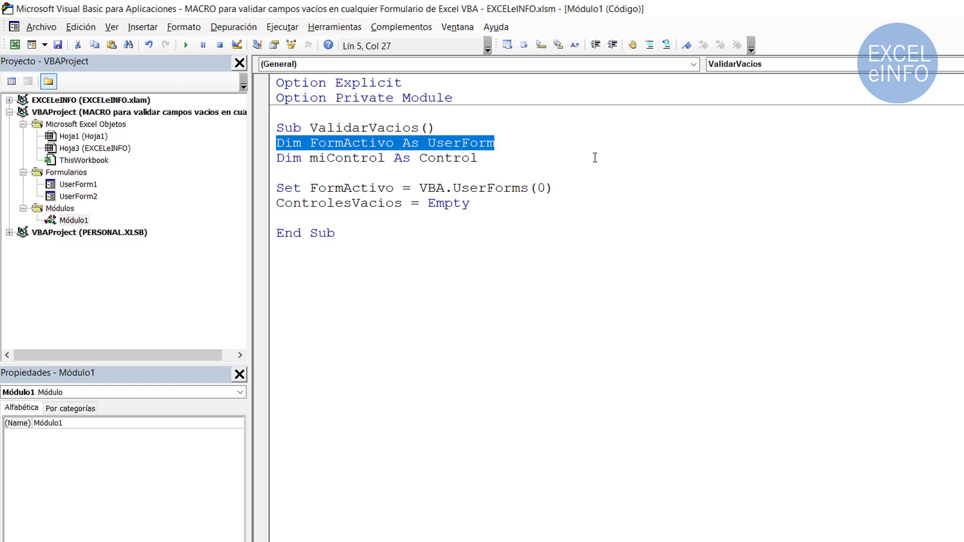
{"action": "key", "text": "shift+Down"}
{"action": "key", "text": "Down"}
{"action": "key", "text": "Down"}
{"action": "key", "text": "Down"}
{"action": "key", "text": "Home"}
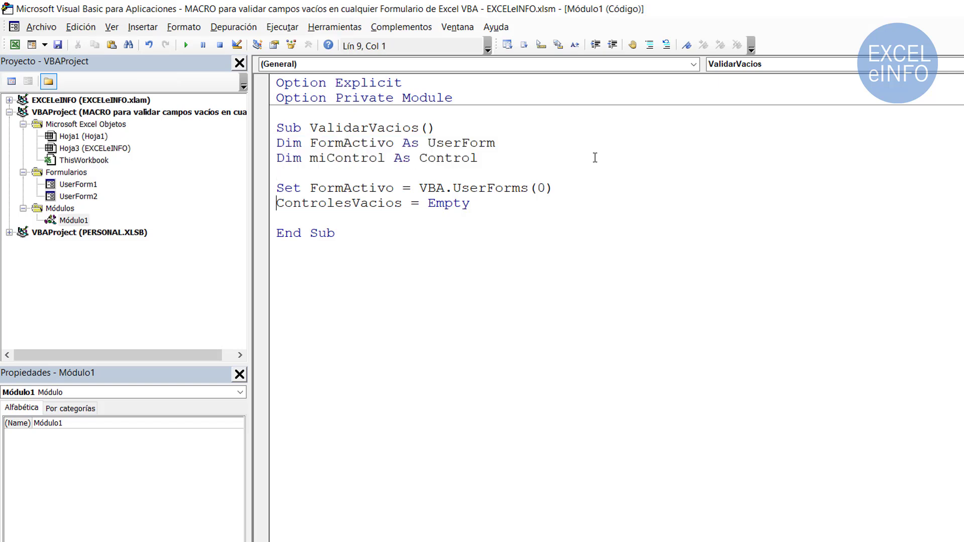
{"action": "key", "text": "ctrl+shift+Right"}
{"action": "key", "text": "shift+Left"}
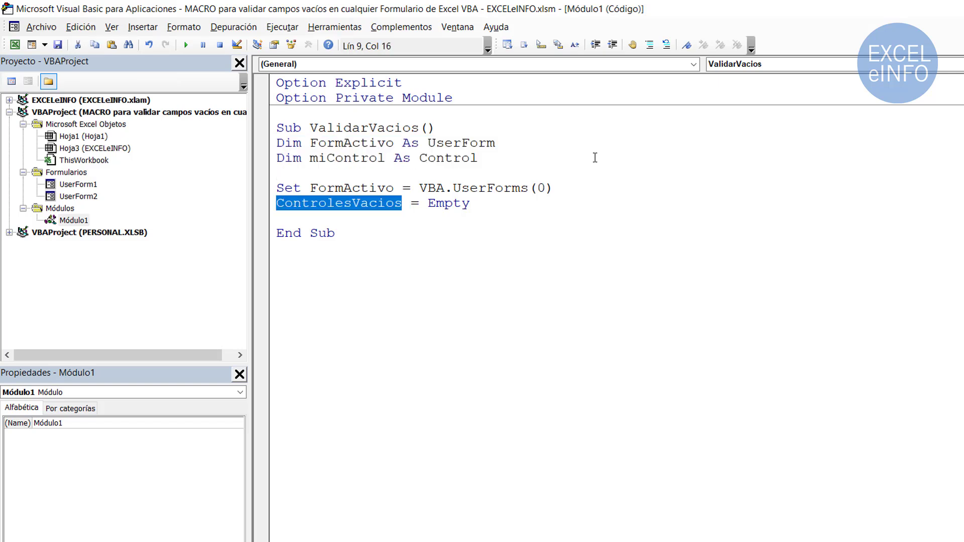
{"action": "key", "text": "Down"}
{"action": "double_click", "coordinate": [355, 202]}
{"action": "double_click", "coordinate": [87, 187]}
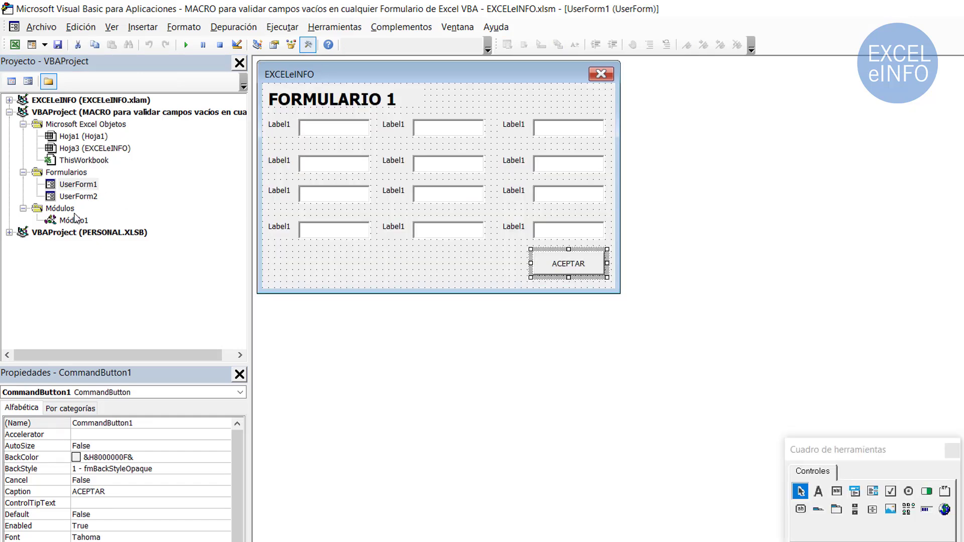
{"action": "double_click", "coordinate": [86, 199]}
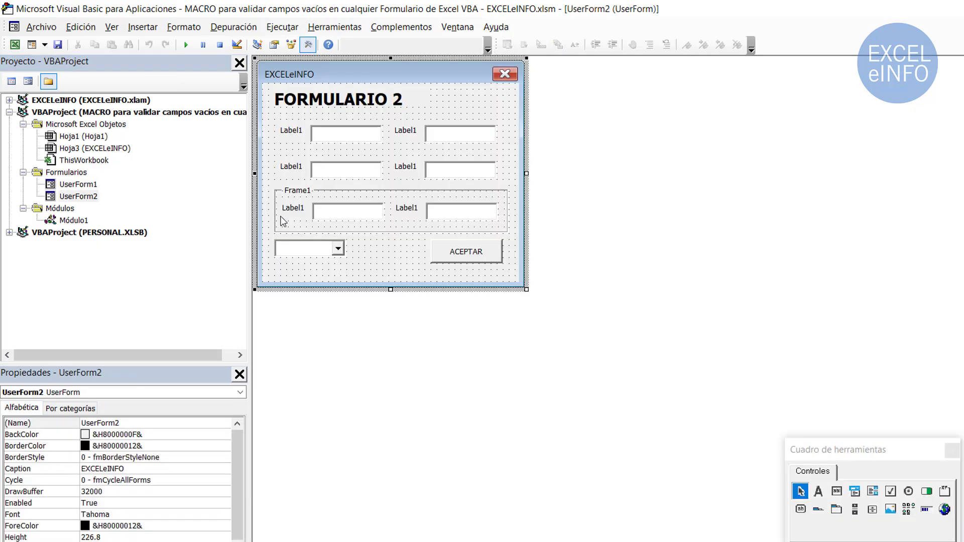
{"action": "double_click", "coordinate": [73, 221]}
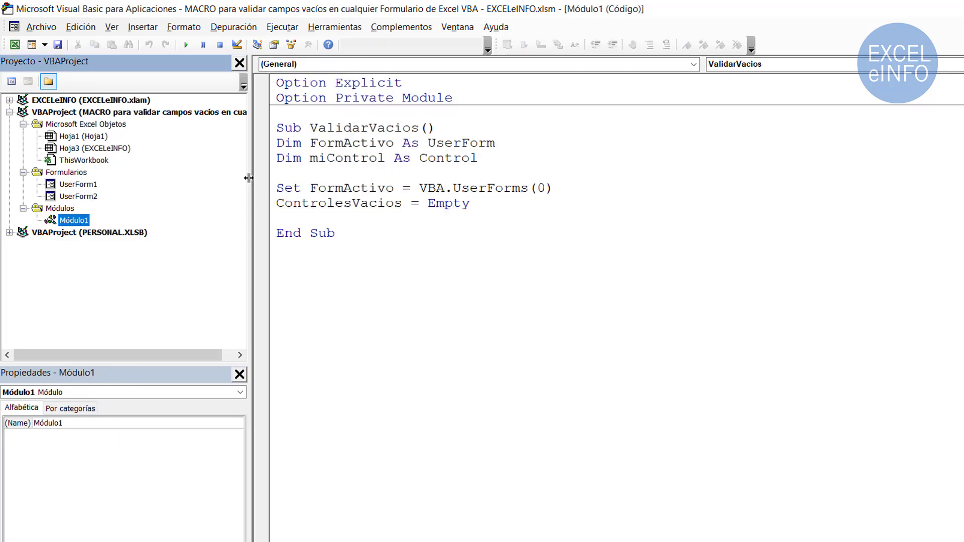
Insert a blank line below Option Private Module and type 'Public ControlesVacios'
{"action": "left_click", "coordinate": [393, 217]}
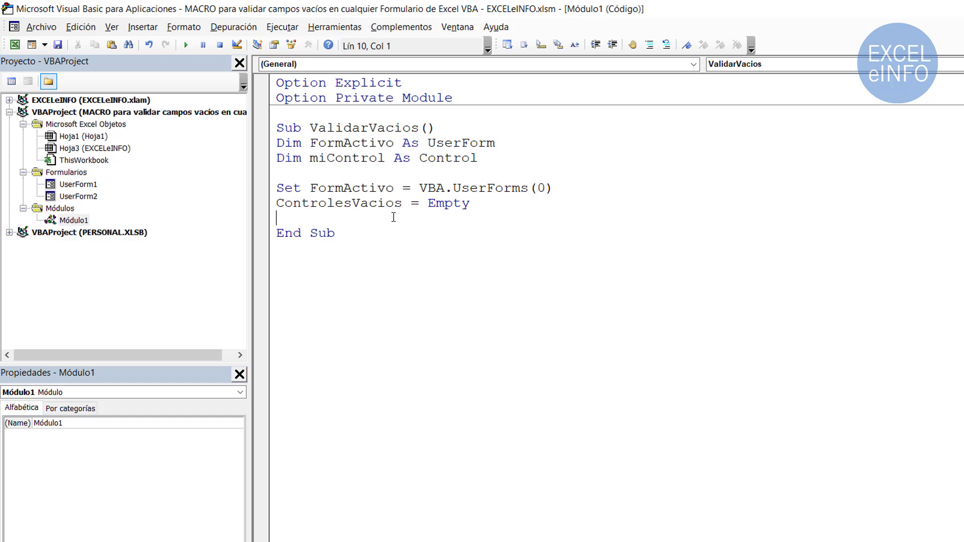
{"action": "key", "text": "Up"}
{"action": "key", "text": "Up"}
{"action": "key", "text": "Up"}
{"action": "key", "text": "Return"}
{"action": "key", "text": "Up"}
{"action": "key", "text": "Down"}
{"action": "key", "text": "Down"}
{"action": "key", "text": "shift+End"}
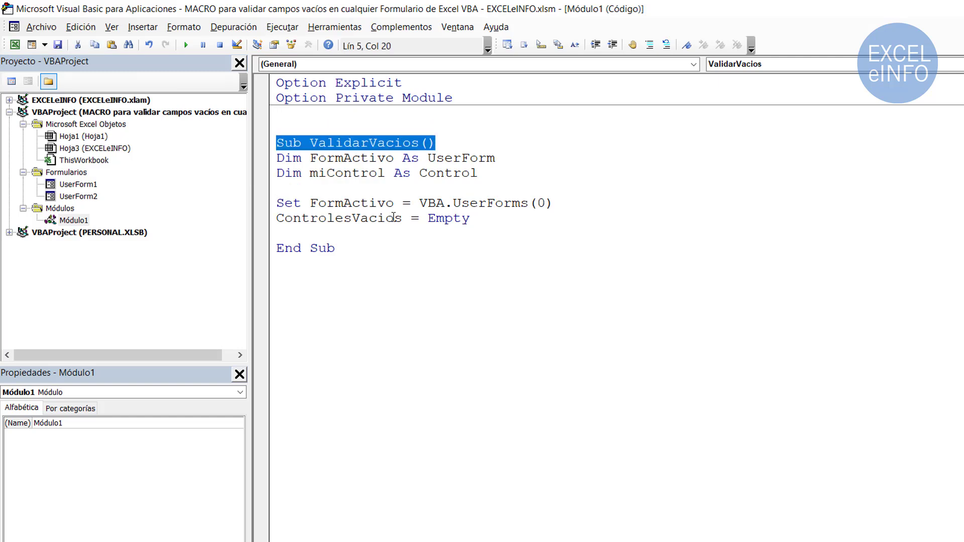
{"action": "key", "text": "Up"}
{"action": "key", "text": "Up"}
{"action": "type", "text": "Publ"}
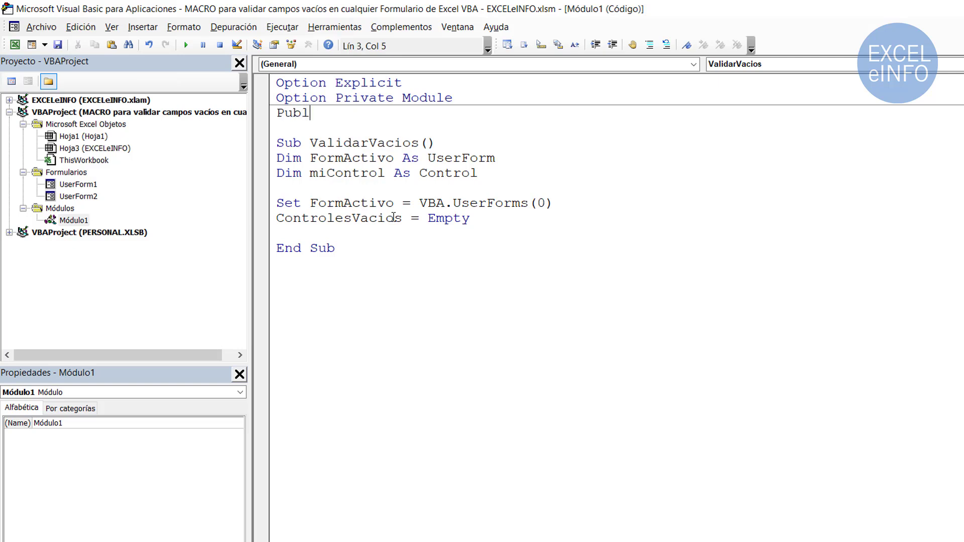
{"action": "type", "text": "ic C"}
{"action": "type", "text": "ontrolesV"}
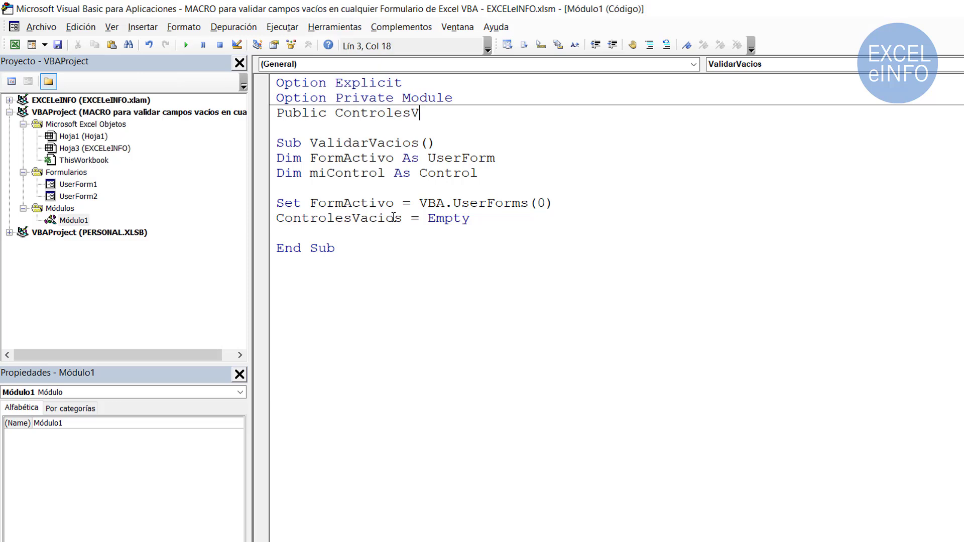
{"action": "type", "text": "acios"}
Inspect FORMULARIO 1's top-row text boxes and ACEPTAR button in the UserForm1 design
{"action": "double_click", "coordinate": [78, 185]}
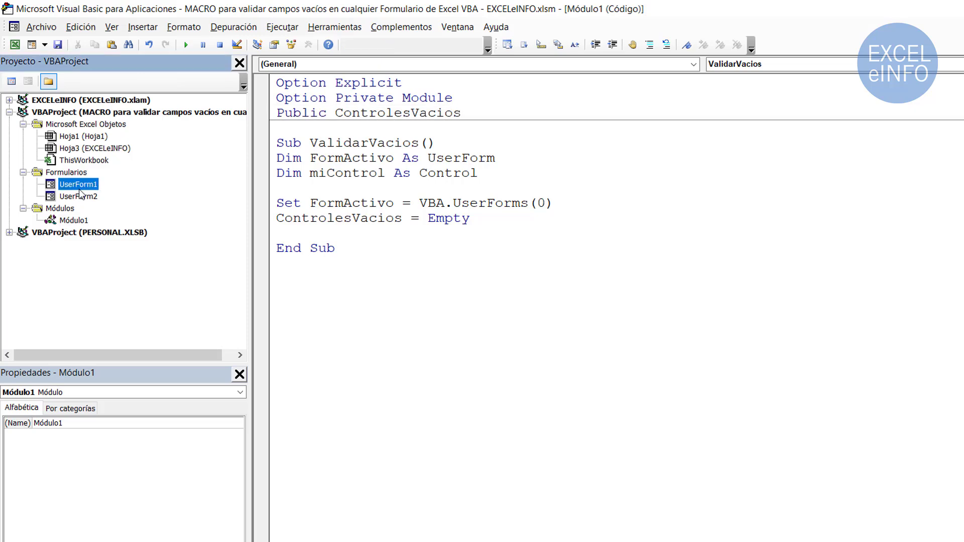
{"action": "left_click", "coordinate": [483, 266]}
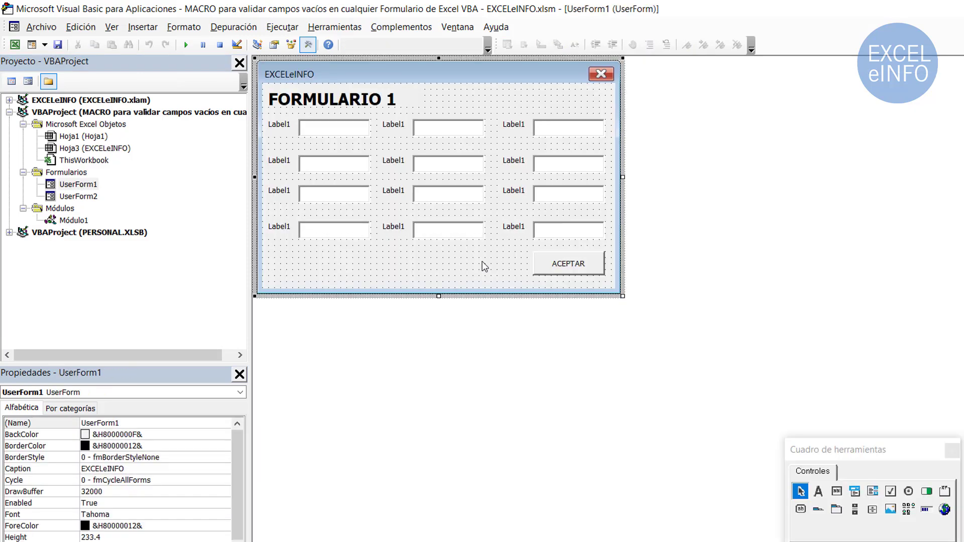
{"action": "left_click", "coordinate": [356, 132]}
{"action": "left_click", "coordinate": [432, 140]}
{"action": "left_click", "coordinate": [555, 138]}
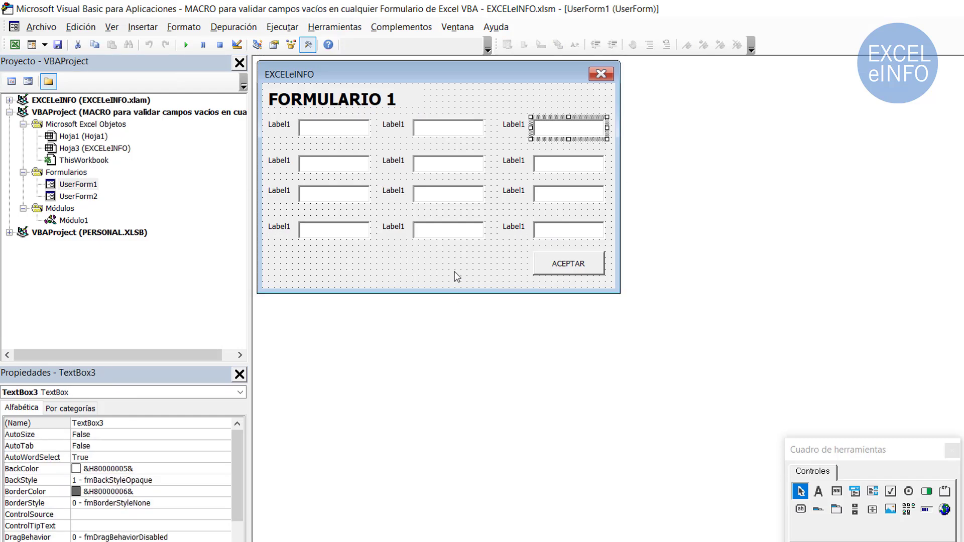
{"action": "left_click", "coordinate": [456, 276]}
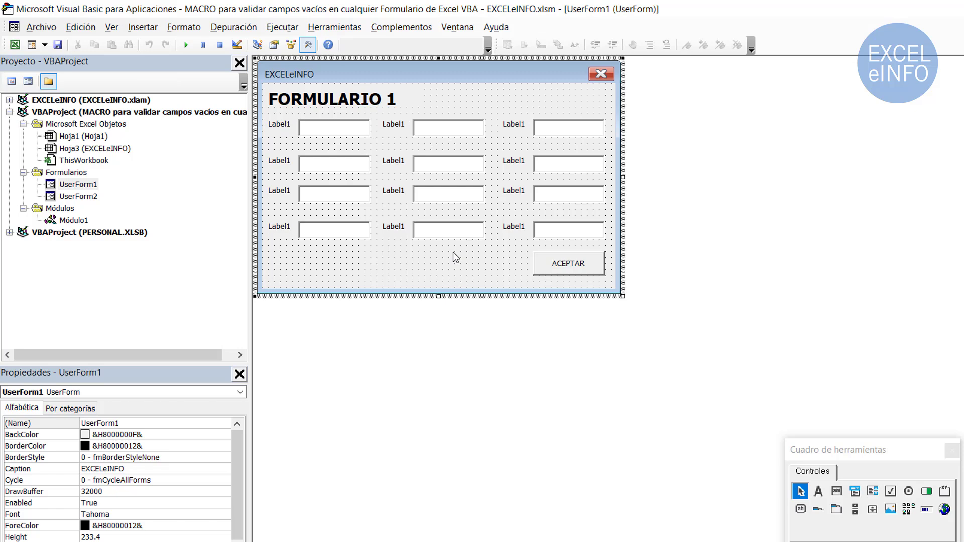
{"action": "left_click", "coordinate": [346, 125]}
{"action": "left_click", "coordinate": [420, 132]}
{"action": "left_click", "coordinate": [568, 274]}
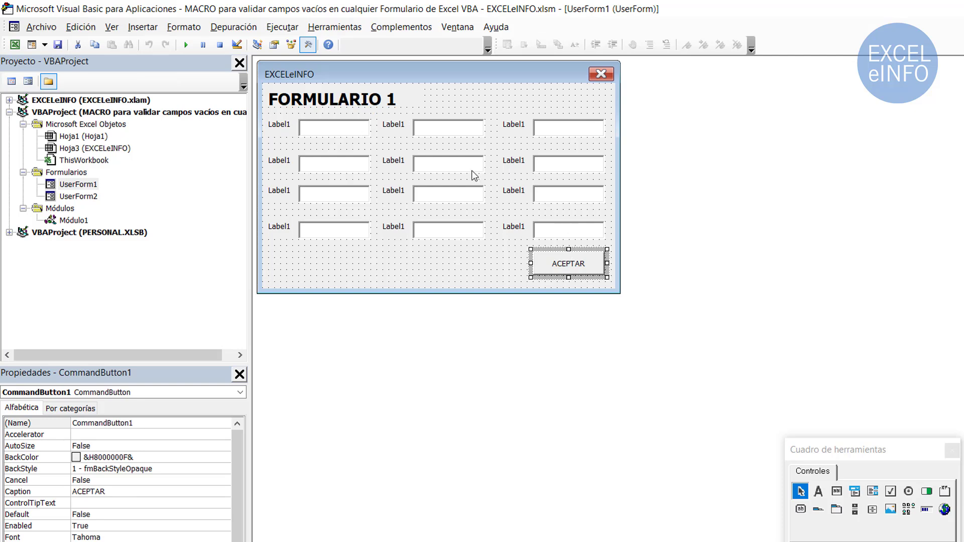
{"action": "left_click", "coordinate": [347, 132]}
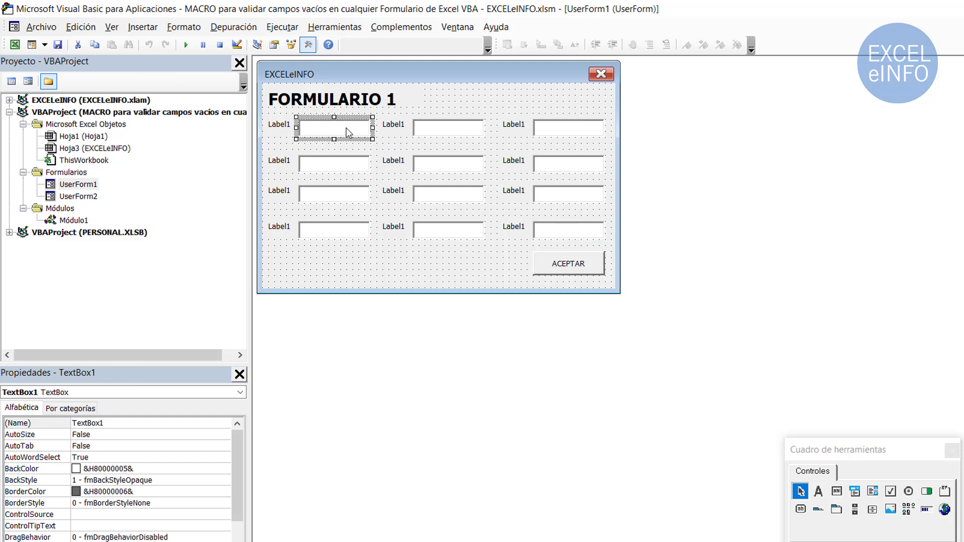
View the FORMULARIO 2 combo box in UserForm2, then reopen the Módulo1 code
{"action": "double_click", "coordinate": [87, 198]}
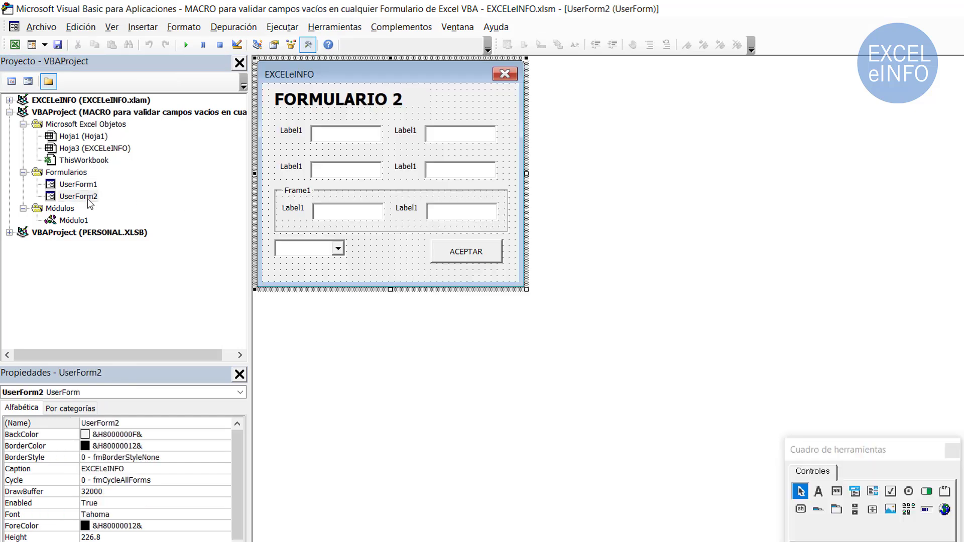
{"action": "left_click", "coordinate": [295, 256]}
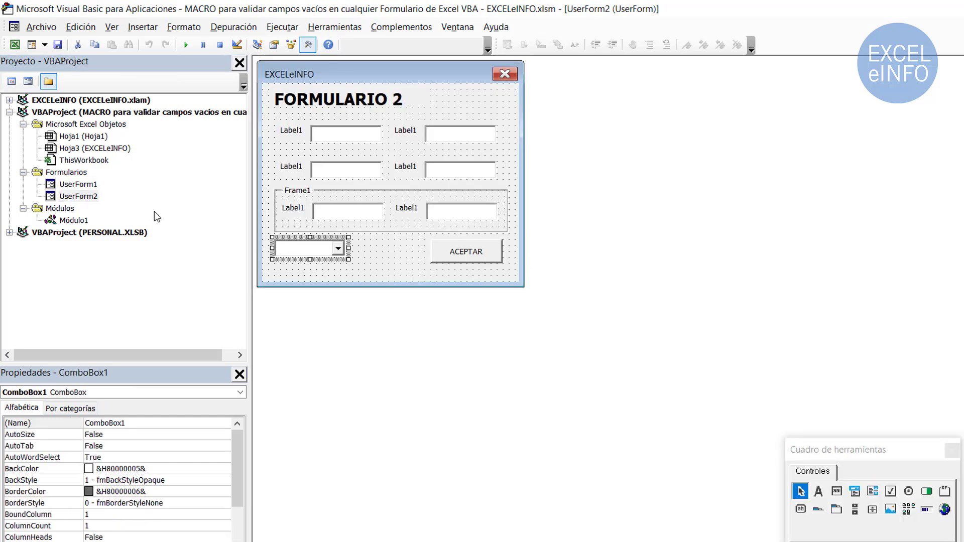
{"action": "double_click", "coordinate": [87, 223]}
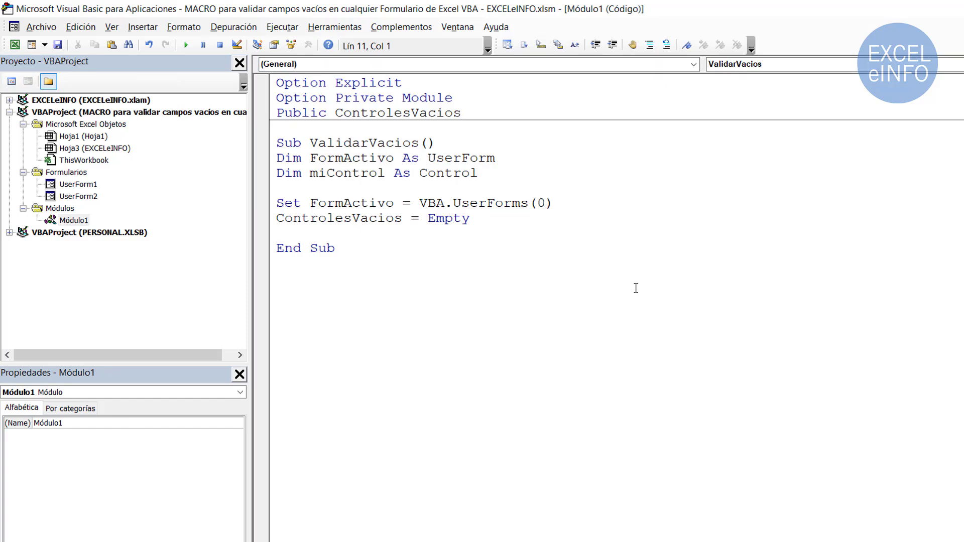
Write 'For Each miControl In FormActivo.Controls' closed by 'Next miControl' above End Sub
{"action": "key", "text": "Return"}
{"action": "key", "text": "Return"}
{"action": "key", "text": "Up"}
{"action": "type", "text": "Fo"}
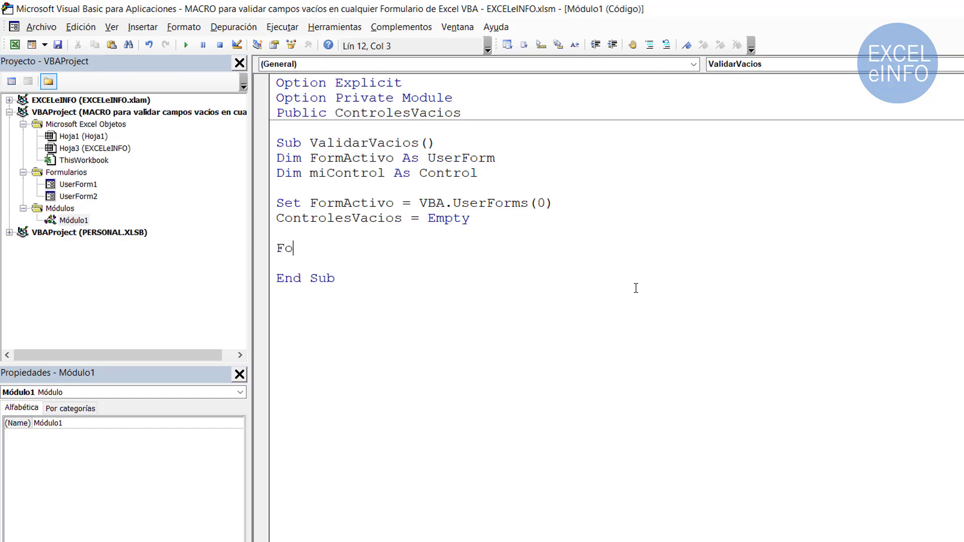
{"action": "type", "text": "e"}
{"action": "key", "text": "BackSpace"}
{"action": "type", "text": "r ea"}
{"action": "type", "text": "ch Contr"}
{"action": "key", "text": "BackSpace"}
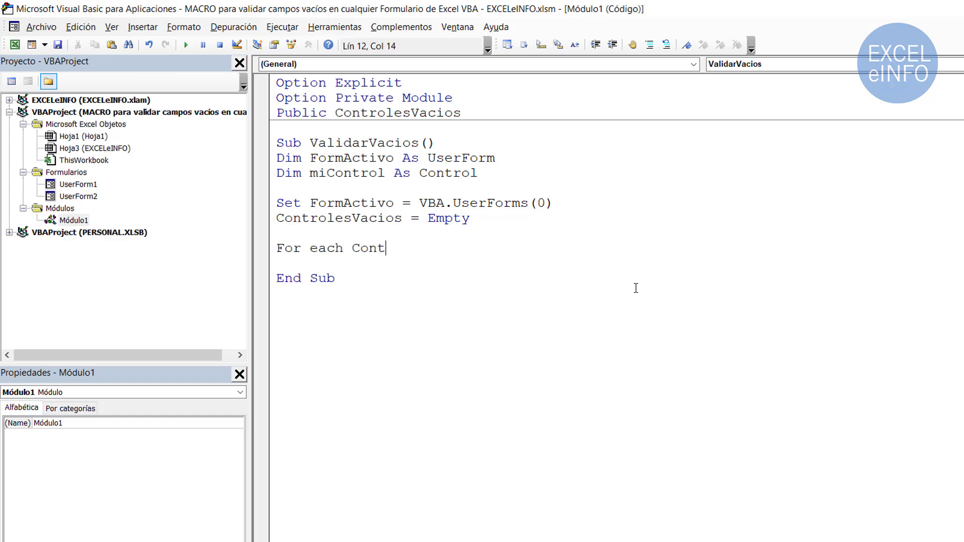
{"action": "key", "text": "BackSpace"}
{"action": "key", "text": "BackSpace"}
{"action": "key", "text": "BackSpace"}
{"action": "key", "text": "BackSpace"}
{"action": "type", "text": "miControl i"}
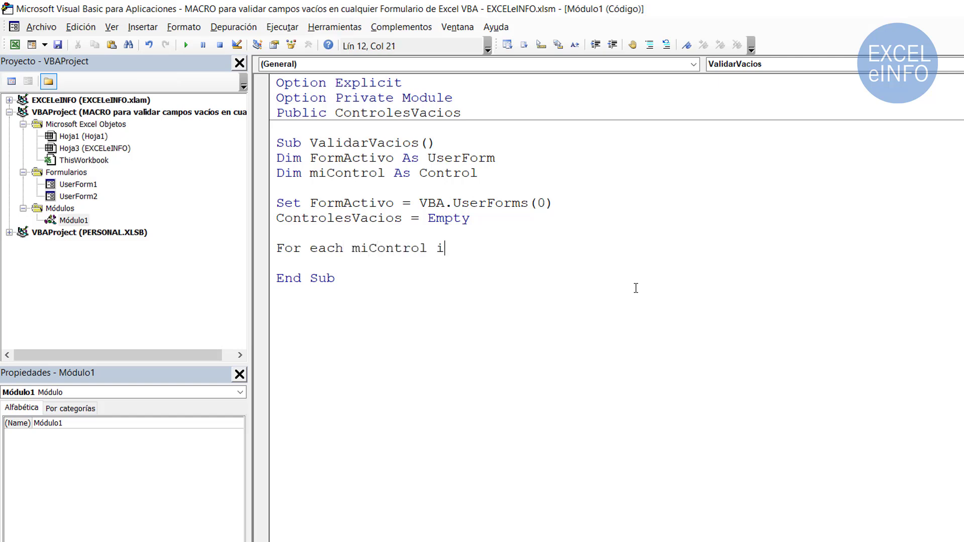
{"action": "type", "text": "n FormAc"}
{"action": "type", "text": "tivo.Con"}
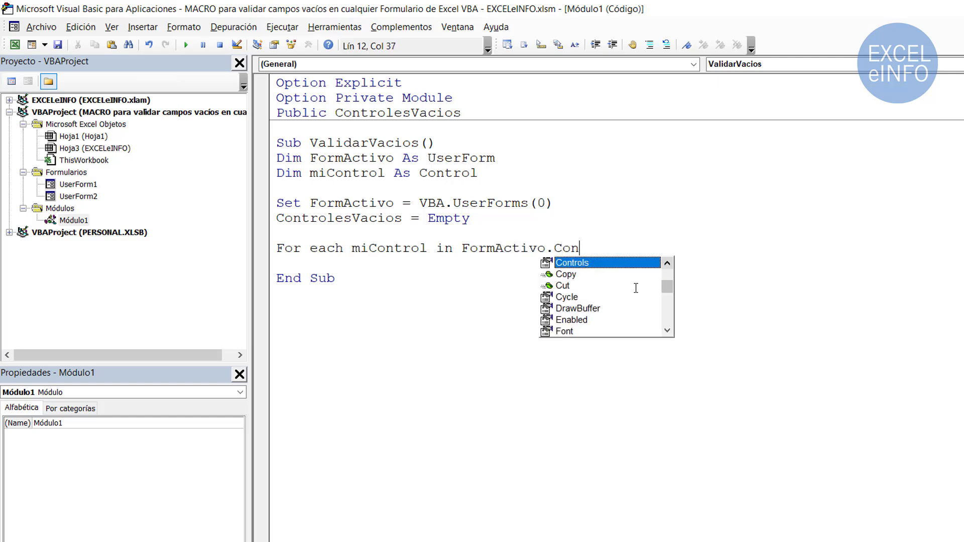
{"action": "type", "text": "tr"}
{"action": "key", "text": "Tab"}
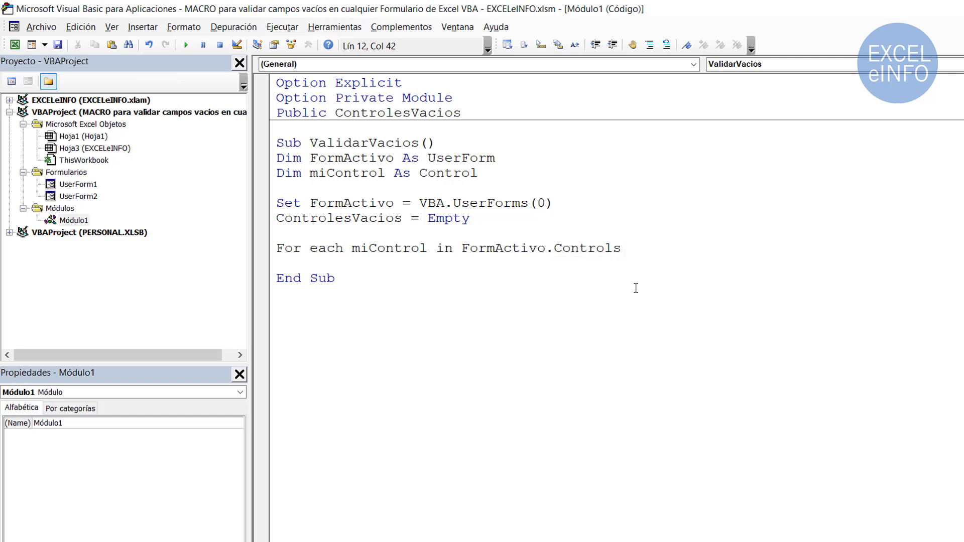
{"action": "key", "text": "Return"}
{"action": "key", "text": "Return"}
{"action": "type", "text": "Next "}
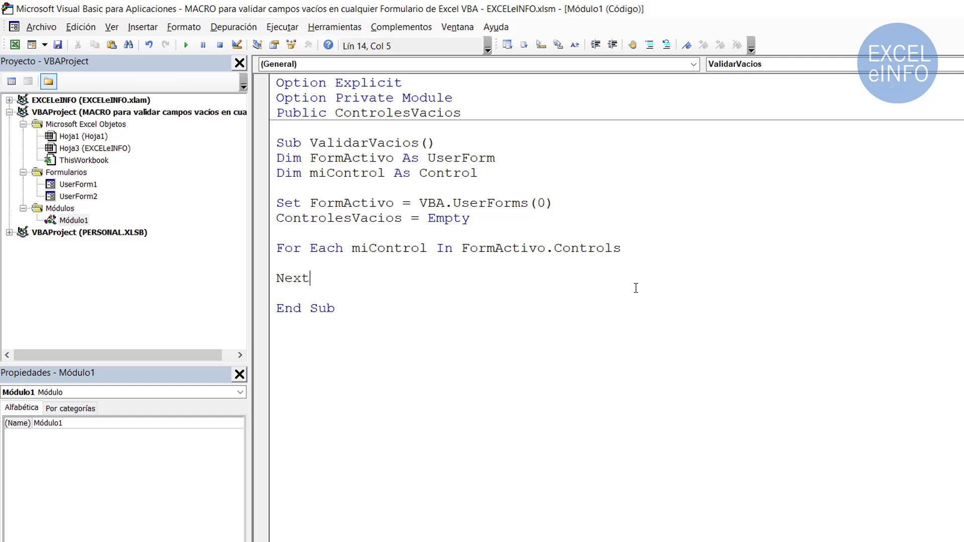
{"action": "type", "text": "miCo"}
{"action": "type", "text": "ntrol"}
{"action": "key", "text": "Up"}
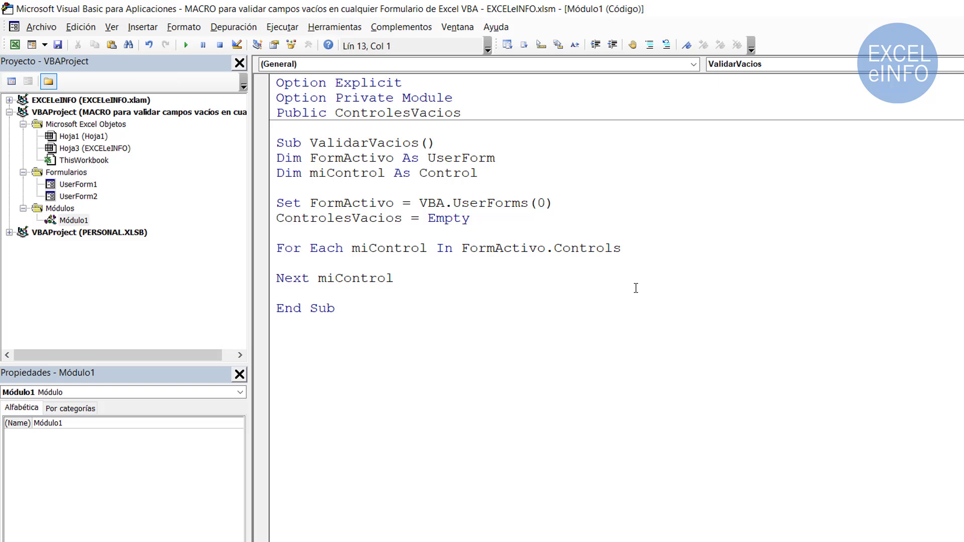
Inside the loop, write 'If TypeOf miControl Is MSForms.TextBox Then' using IntelliSense completions
{"action": "key", "text": "Return"}
{"action": "key", "text": "Return"}
{"action": "key", "text": "Up"}
{"action": "key", "text": "Up"}
{"action": "key", "text": "Tab"}
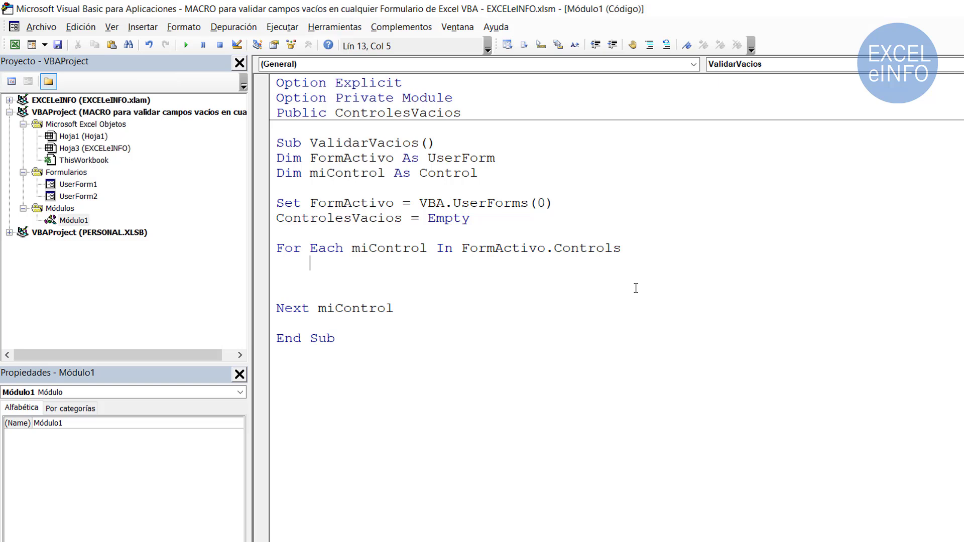
{"action": "type", "text": "If "}
{"action": "type", "text": "Typ"}
{"action": "type", "text": "eOf"}
{"action": "type", "text": " mi"}
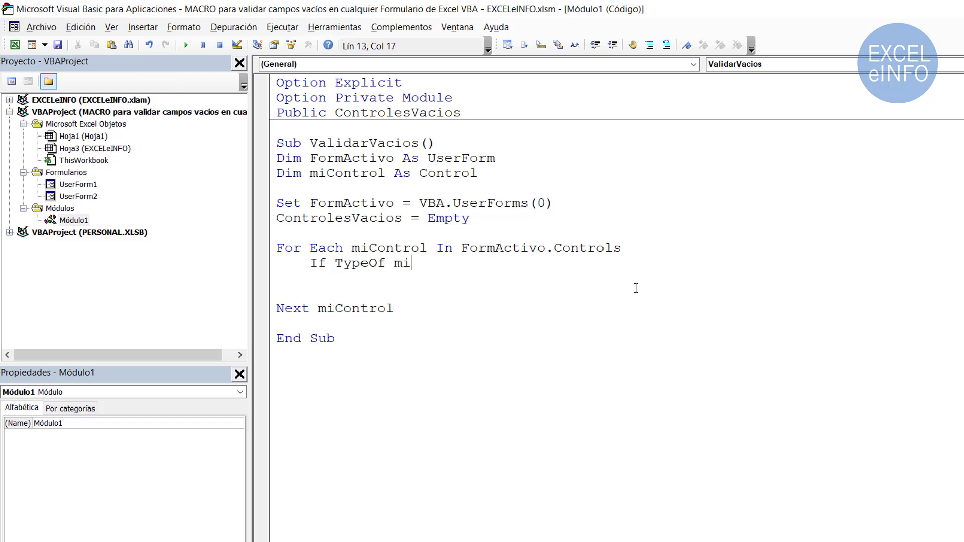
{"action": "type", "text": "Control"}
{"action": "type", "text": " is MSForms"}
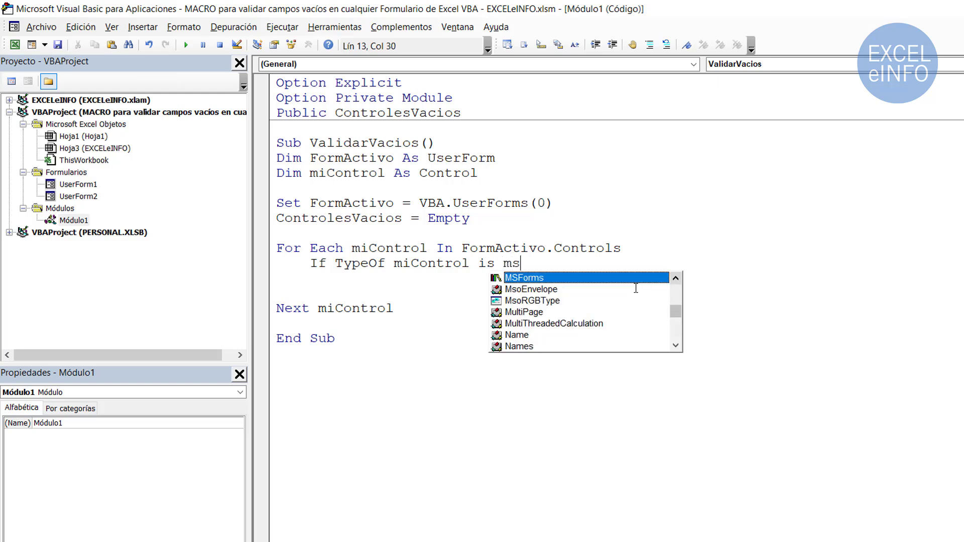
{"action": "key", "text": "Tab"}
{"action": "type", "text": ".te"}
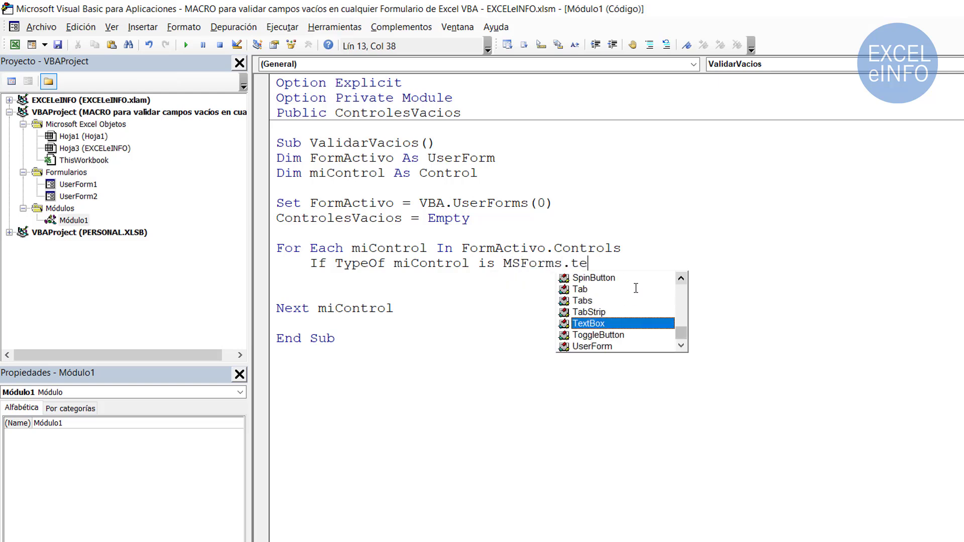
{"action": "key", "text": "Tab"}
{"action": "type", "text": "then"}
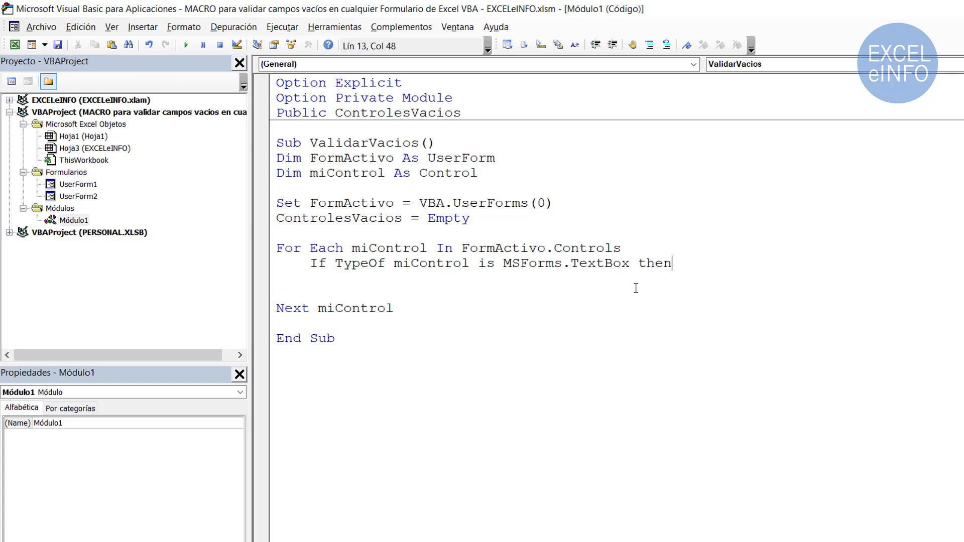
Walk through the If line highlighting miControl, MSForms and TextBox, then open an indented line below
{"action": "key", "text": "Left"}
{"action": "key", "text": "Left"}
{"action": "key", "text": "Left"}
{"action": "key", "text": "Left"}
{"action": "key", "text": "Left"}
{"action": "key", "text": "Left"}
{"action": "key", "text": "Left"}
{"action": "key", "text": "Left"}
{"action": "key", "text": "Left"}
{"action": "key", "text": "shift+Right"}
{"action": "key", "text": "shift+Right"}
{"action": "key", "text": "shift+Right"}
{"action": "key", "text": "shift+Right"}
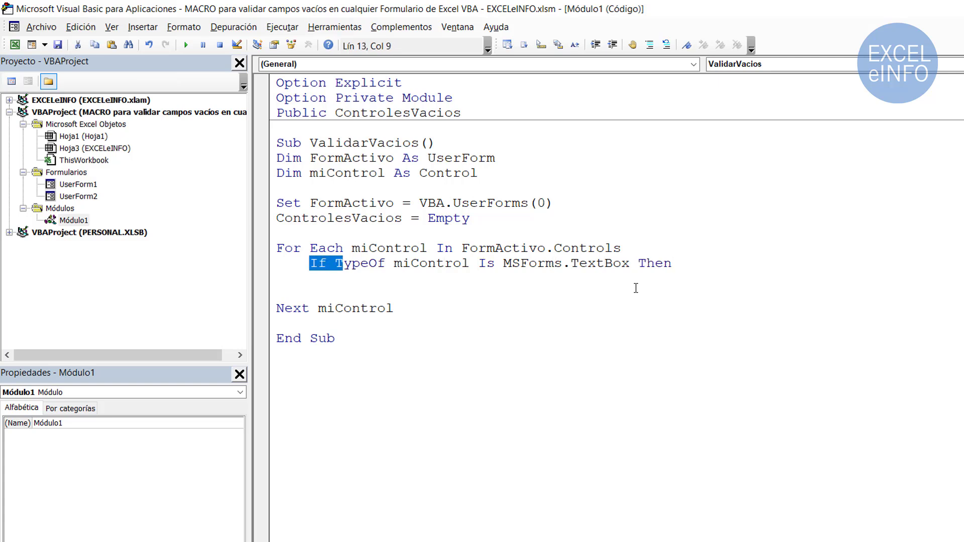
{"action": "key", "text": "shift+Right"}
{"action": "key", "text": "shift+Right"}
{"action": "key", "text": "shift+Right"}
{"action": "key", "text": "shift+Right"}
{"action": "key", "text": "Left"}
{"action": "key", "text": "Right"}
{"action": "key", "text": "Right"}
{"action": "key", "text": "Right"}
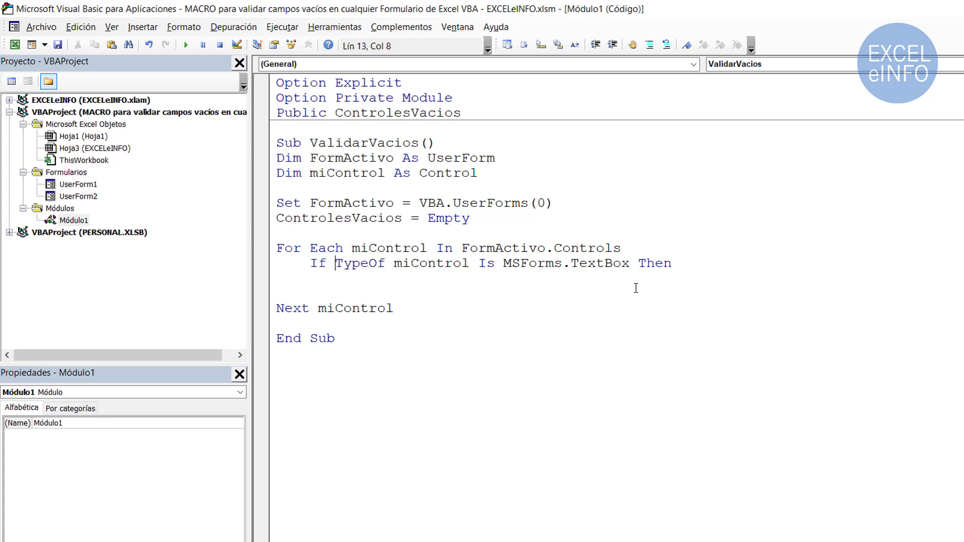
{"action": "key", "text": "shift+Right"}
{"action": "key", "text": "shift+Right"}
{"action": "key", "text": "shift+Right"}
{"action": "key", "text": "shift+Left"}
{"action": "key", "text": "Right"}
{"action": "key", "text": "shift+Right"}
{"action": "key", "text": "shift+Right"}
{"action": "key", "text": "shift+Right"}
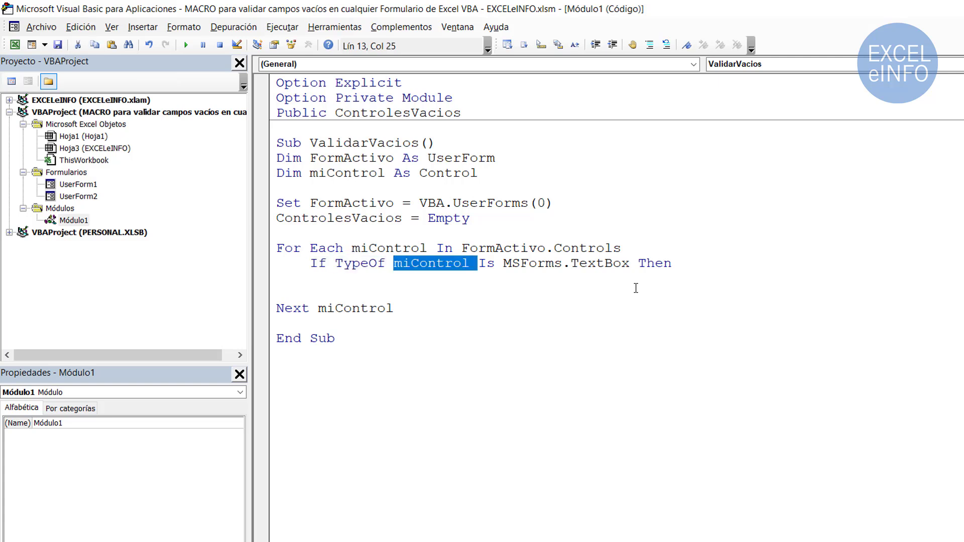
{"action": "key", "text": "shift+Right"}
{"action": "key", "text": "shift+Right"}
{"action": "key", "text": "shift+Right"}
{"action": "key", "text": "shift+Left"}
{"action": "key", "text": "shift+Left"}
{"action": "key", "text": "shift+Left"}
{"action": "key", "text": "Up"}
{"action": "key", "text": "Left"}
{"action": "key", "text": "Left"}
{"action": "key", "text": "Left"}
{"action": "key", "text": "Left"}
{"action": "key", "text": "ctrl+shift+Left"}
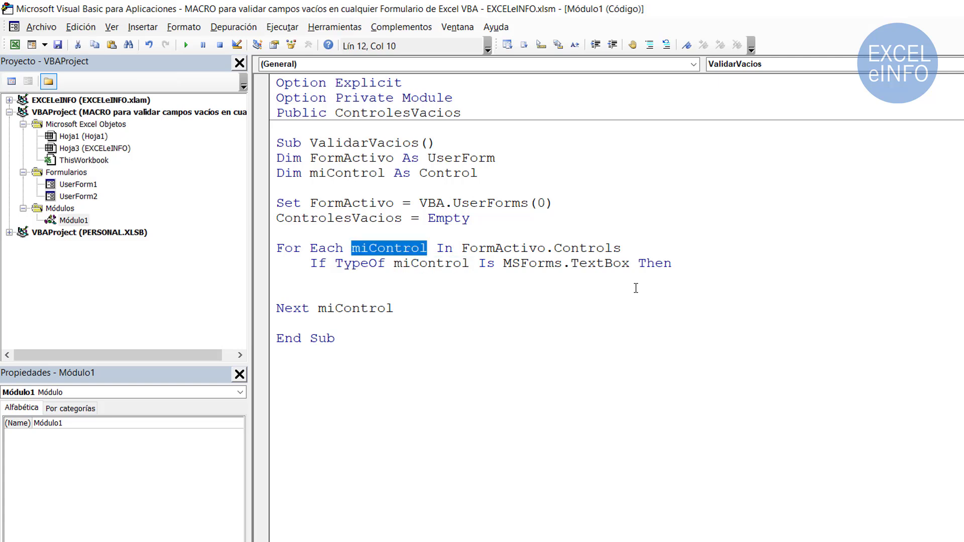
{"action": "key", "text": "Down"}
{"action": "key", "text": "Right"}
{"action": "key", "text": "Right"}
{"action": "key", "text": "Right"}
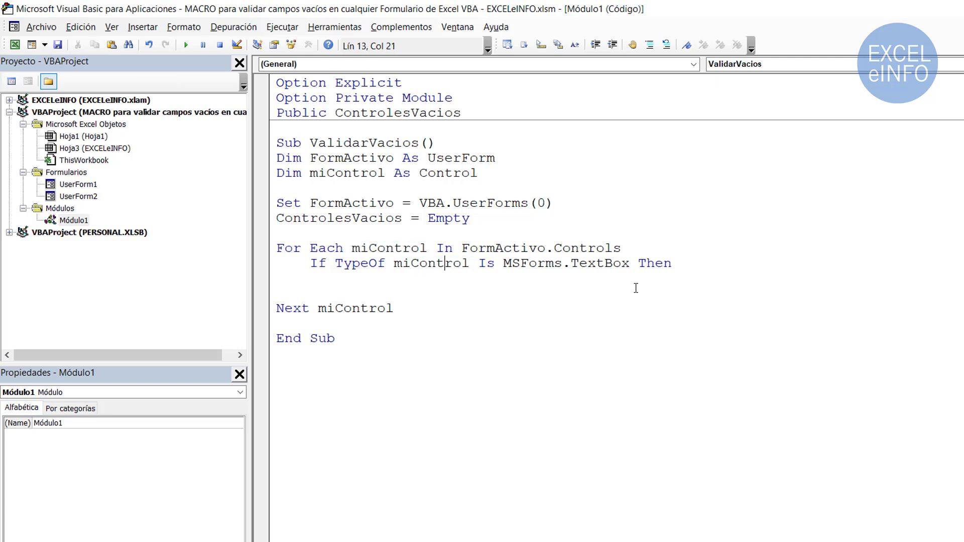
{"action": "key", "text": "Right"}
{"action": "key", "text": "Right"}
{"action": "key", "text": "Right"}
{"action": "key", "text": "Right"}
{"action": "key", "text": "ctrl+Right"}
{"action": "key", "text": "ctrl+shift+Right"}
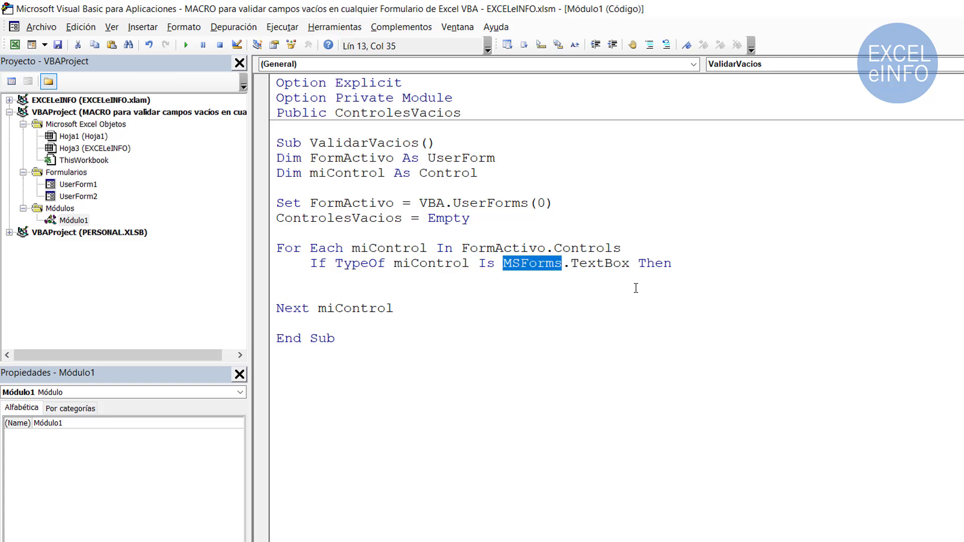
{"action": "key", "text": "Right"}
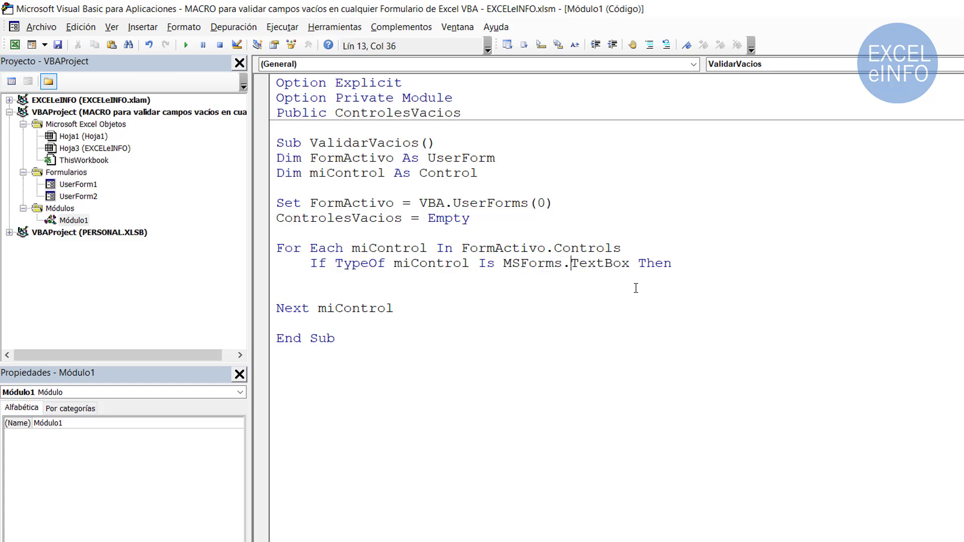
{"action": "key", "text": "ctrl+shift+Right"}
{"action": "key", "text": "shift+Left"}
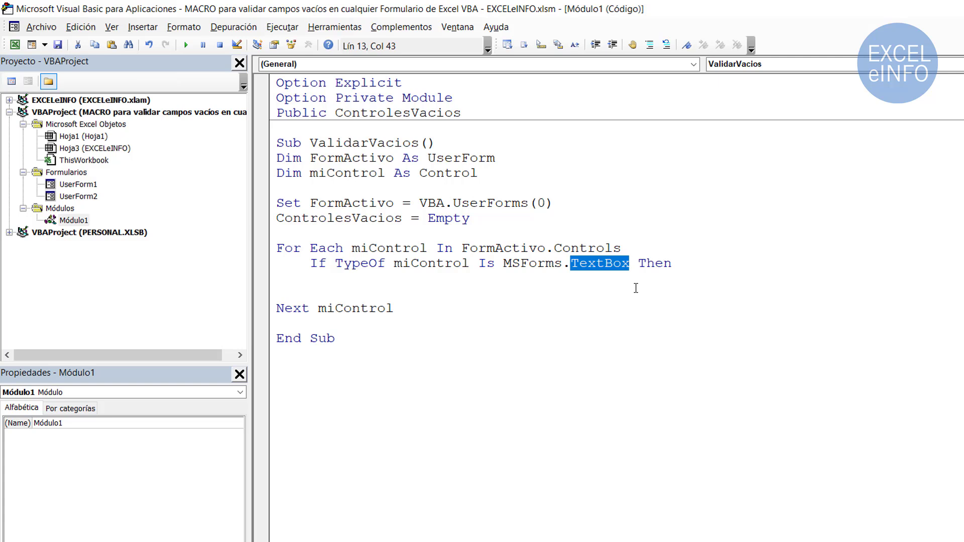
{"action": "key", "text": "End"}
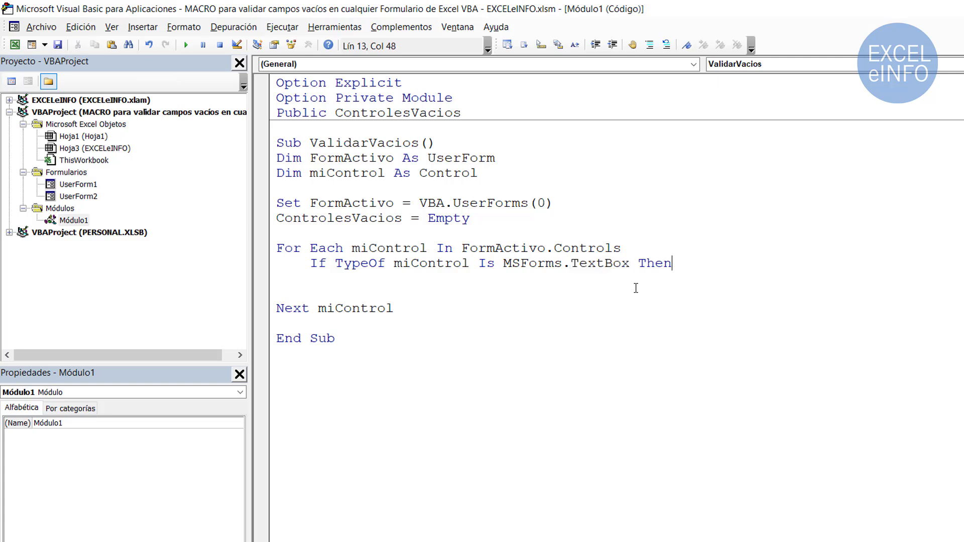
{"action": "key", "text": "Return"}
{"action": "key", "text": "Tab"}
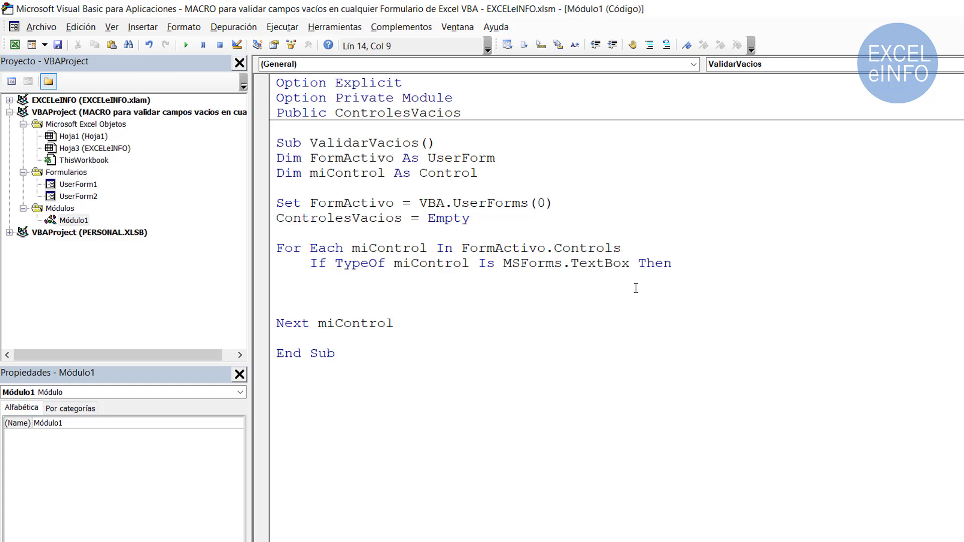
Inside the TextBox check, test If miControl.Value = "" Then and add ControlesVacios = ControlesVacios + 1
{"action": "type", "text": "If m"}
{"action": "type", "text": "iControl."}
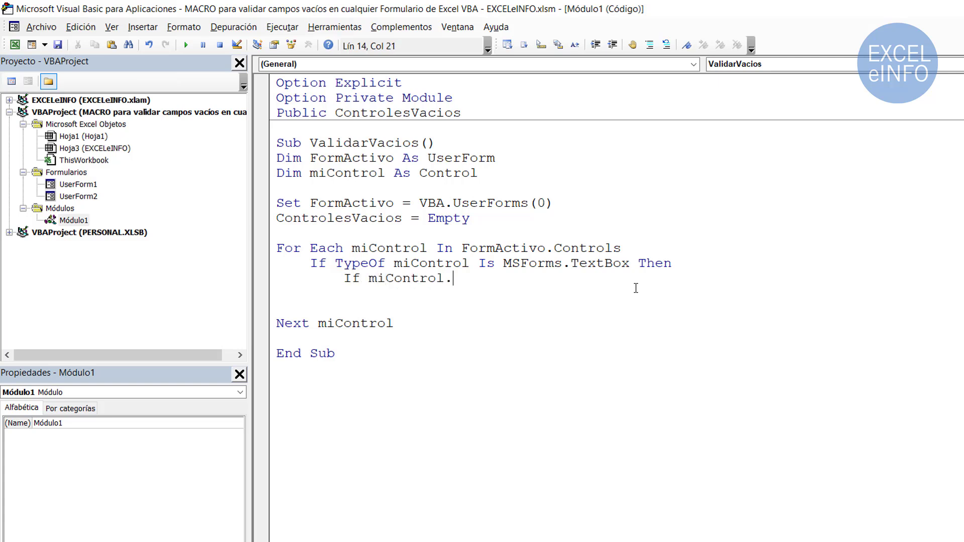
{"action": "type", "text": "Value = "}
{"action": "type", "text": "\"\" then"}
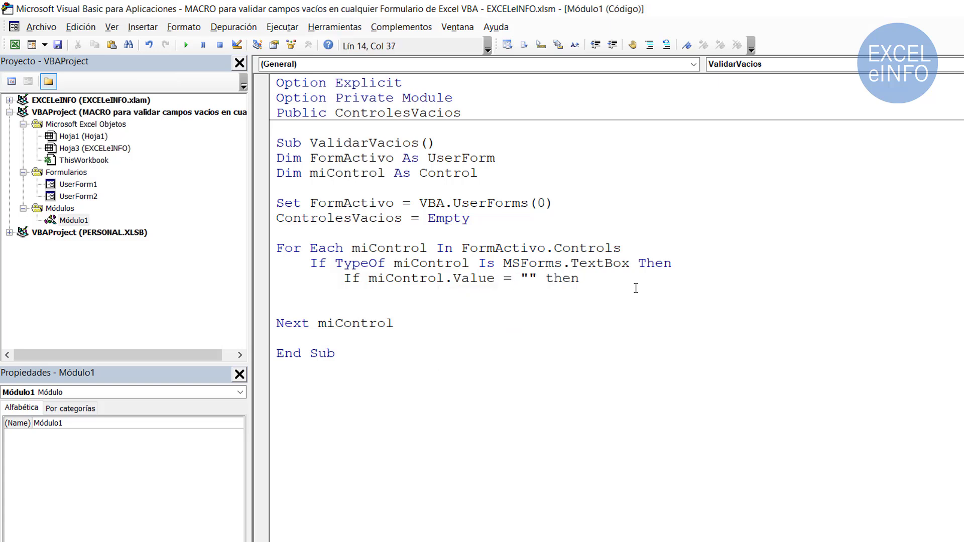
{"action": "key", "text": "Return"}
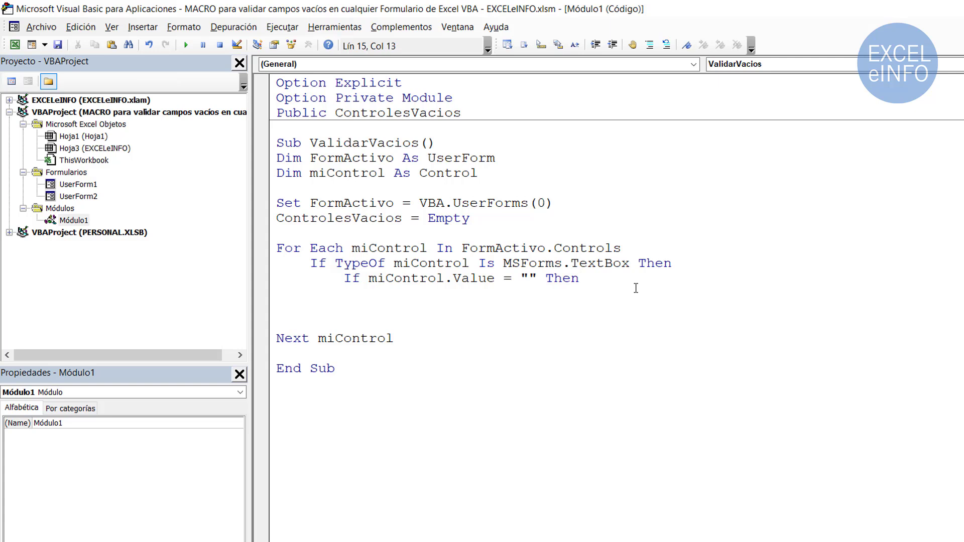
{"action": "type", "text": "C"}
{"action": "type", "text": "ontroles"}
{"action": "type", "text": "Vacios = "}
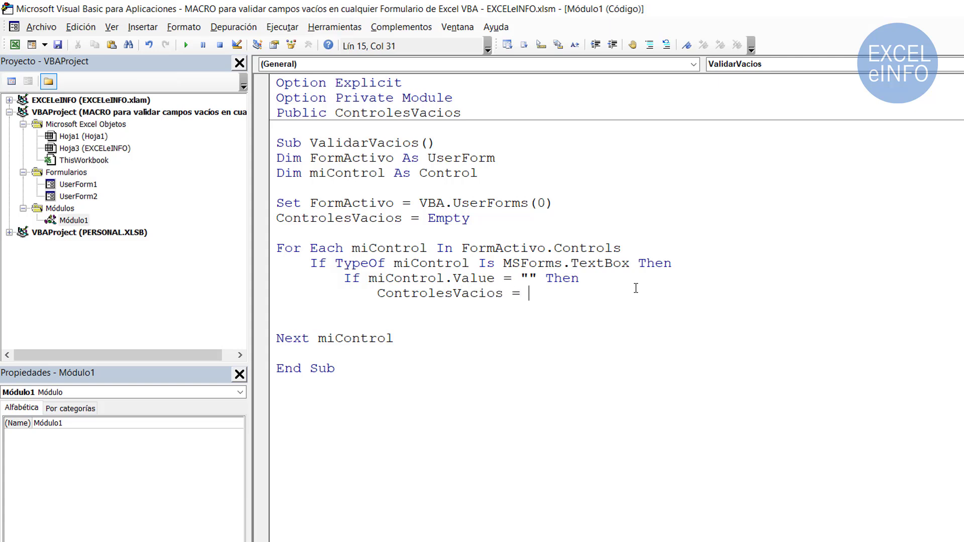
{"action": "type", "text": "ControlesV"}
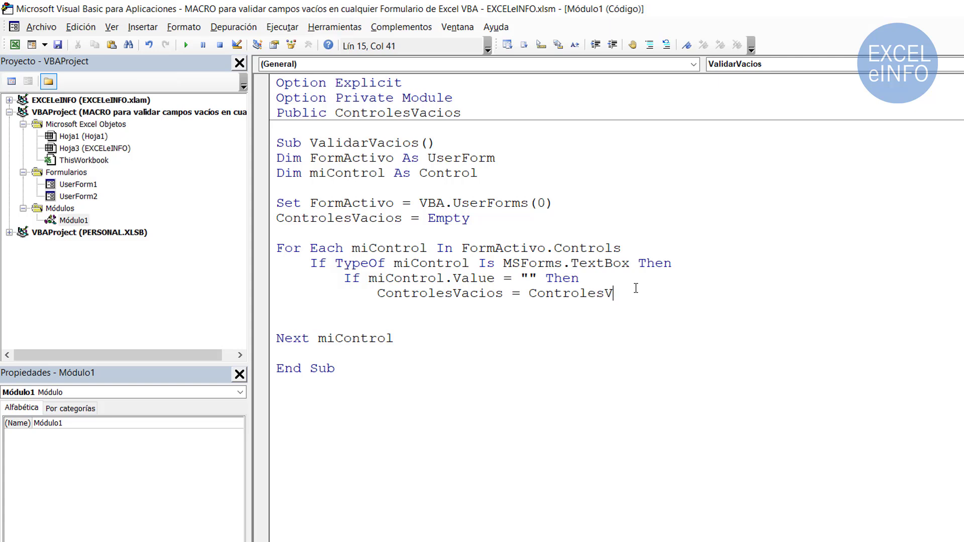
{"action": "type", "text": "acios + 1"}
{"action": "key", "text": "shift+Home"}
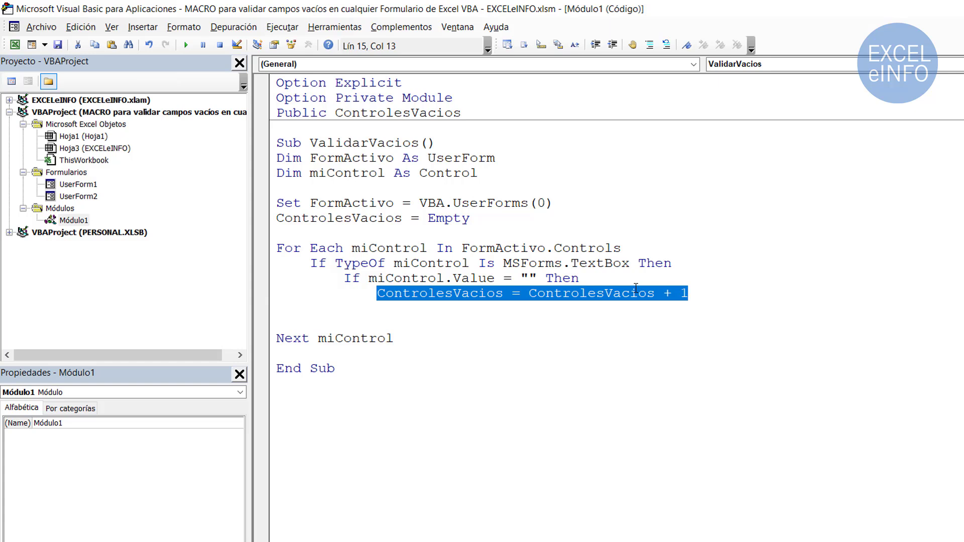
{"action": "key", "text": "Left"}
{"action": "key", "text": "ctrl+shift+Right"}
{"action": "key", "text": "shift+Left"}
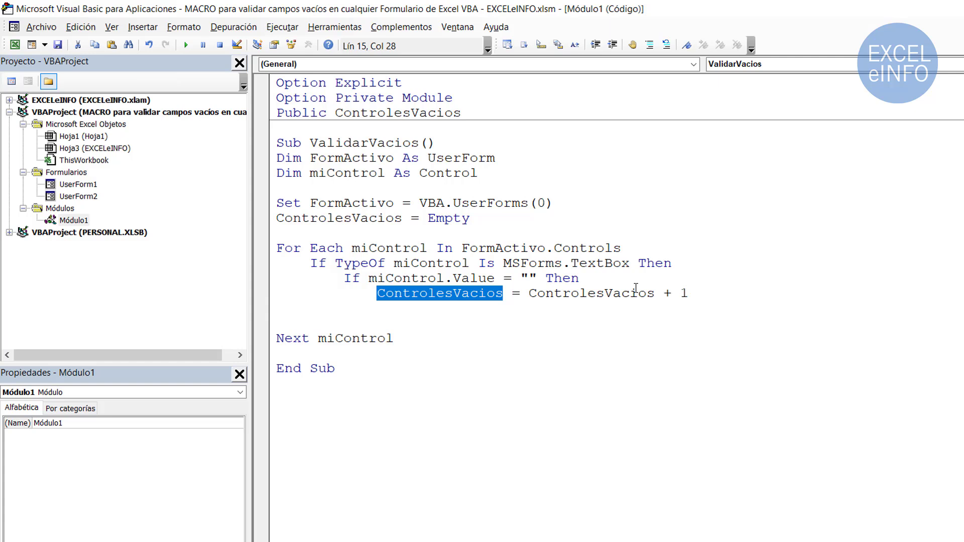
Add miControl.BackColor = VBA.RGB(237, 125, 49) below the counter line, then switch to Excel
{"action": "key", "text": "End"}
{"action": "key", "text": "Return"}
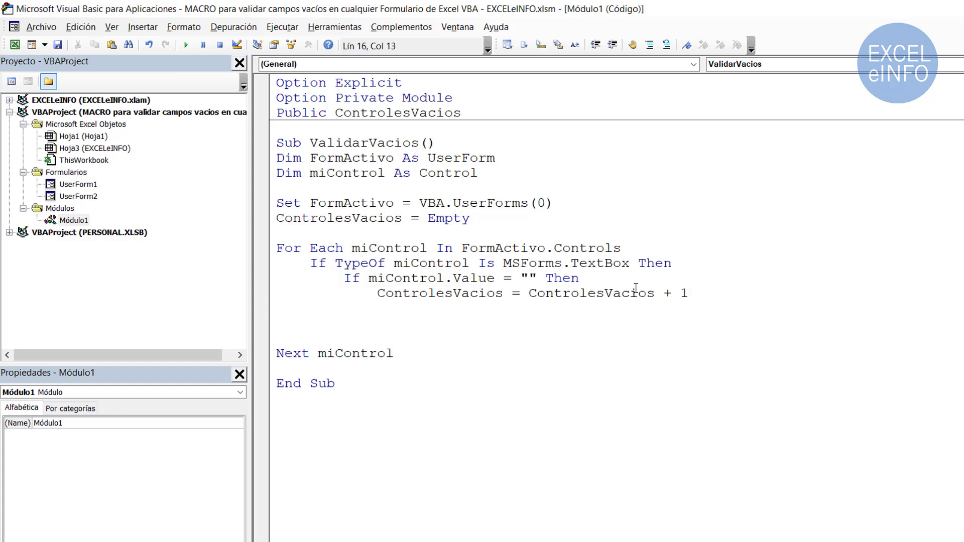
{"action": "type", "text": "miCo"}
{"action": "type", "text": "ntrol.B"}
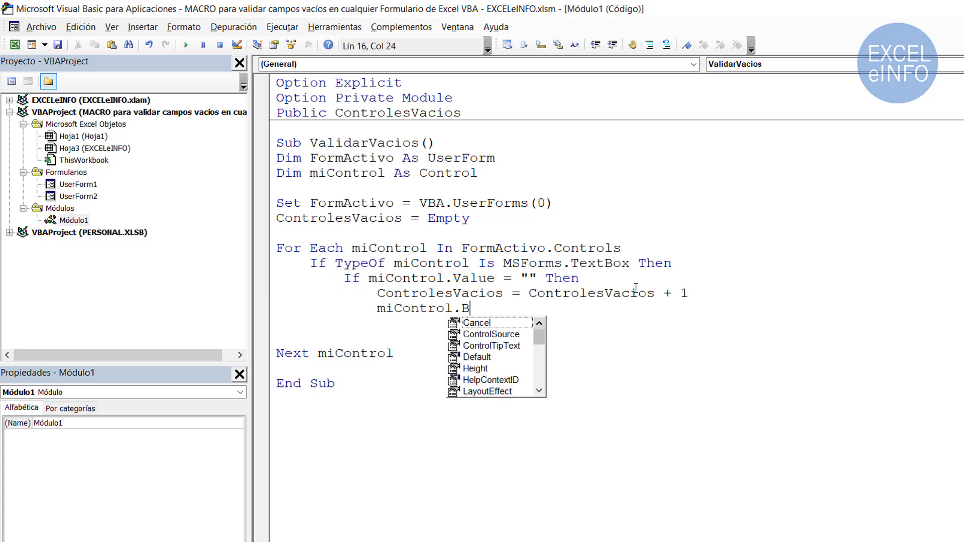
{"action": "type", "text": "ackColor"}
{"action": "type", "text": " = vb"}
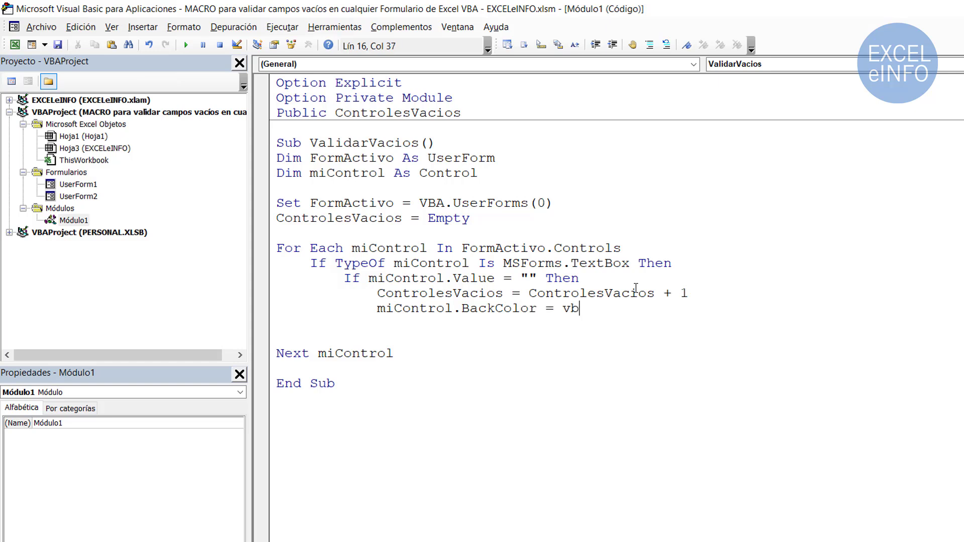
{"action": "type", "text": "a.r"}
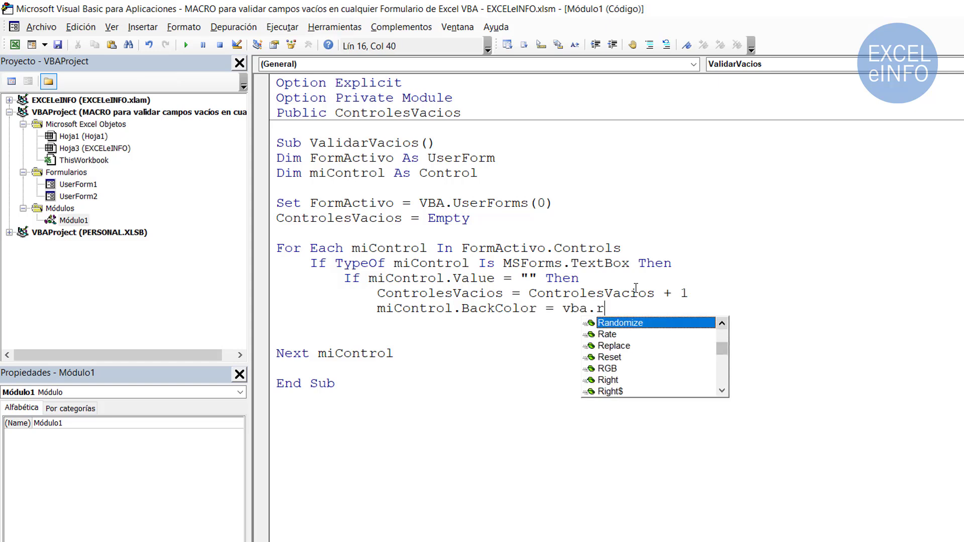
{"action": "type", "text": "gb"}
{"action": "key", "text": "Tab"}
{"action": "type", "text": "("}
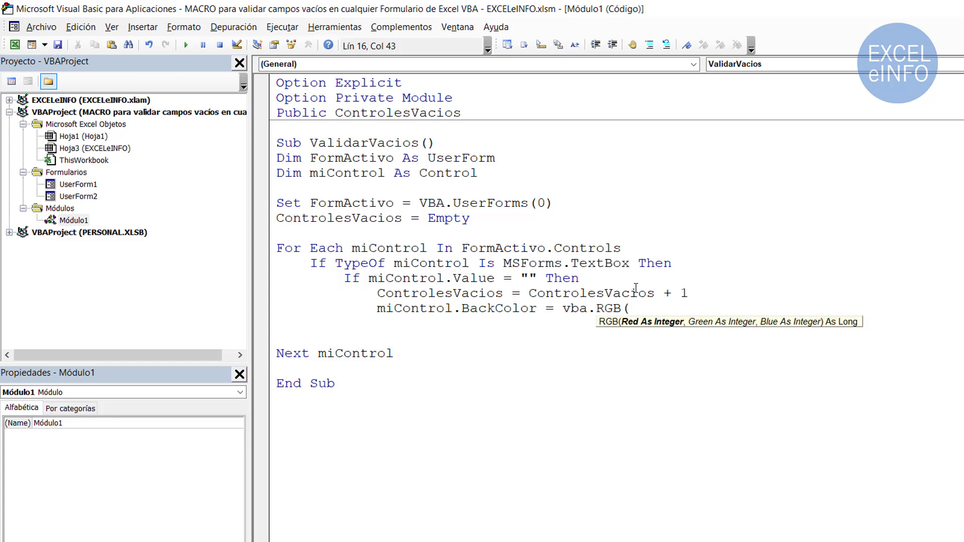
{"action": "type", "text": "2"}
{"action": "type", "text": "37, "}
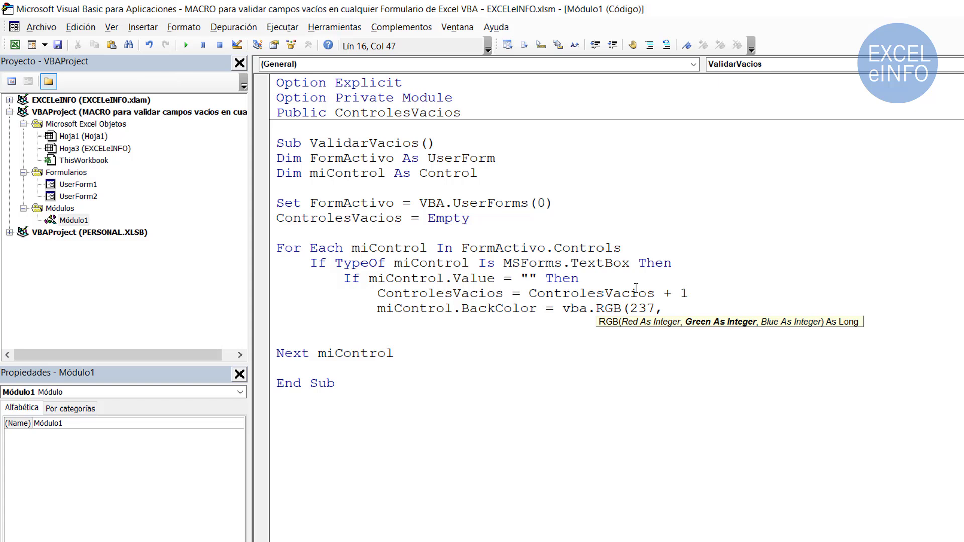
{"action": "type", "text": "125, 49"}
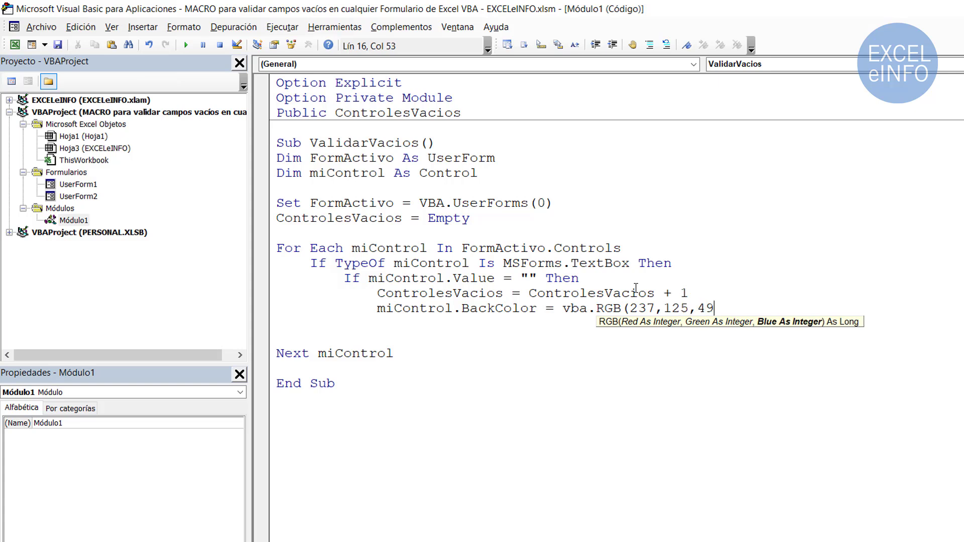
{"action": "type", "text": ")"}
{"action": "key", "text": "Down"}
{"action": "key", "text": "Up"}
{"action": "key", "text": "End"}
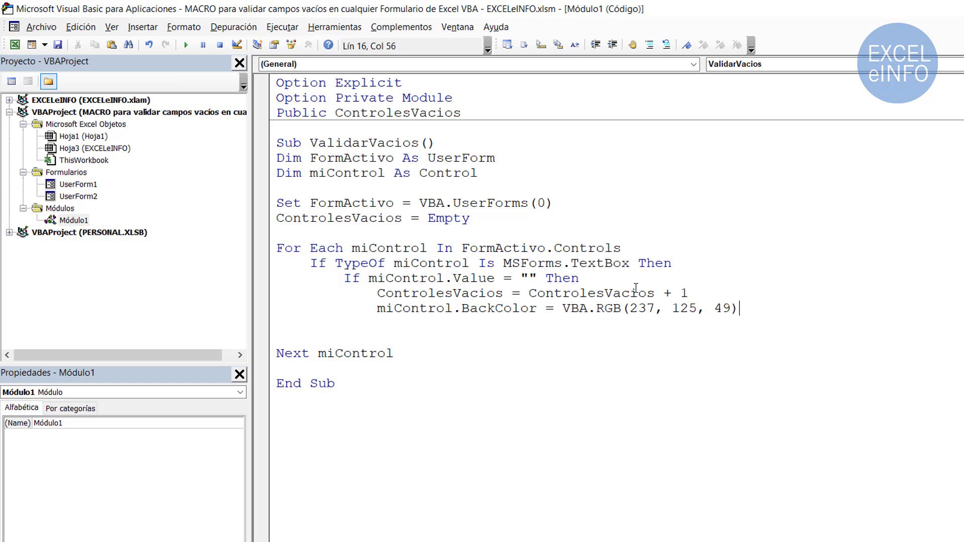
{"action": "key", "text": "shift+Left"}
{"action": "key", "text": "shift+Left"}
{"action": "key", "text": "shift+Left"}
{"action": "key", "text": "shift+Left"}
{"action": "key", "text": "shift+Left"}
{"action": "key", "text": "shift+Left"}
{"action": "key", "text": "shift+Left"}
{"action": "key", "text": "shift+Left"}
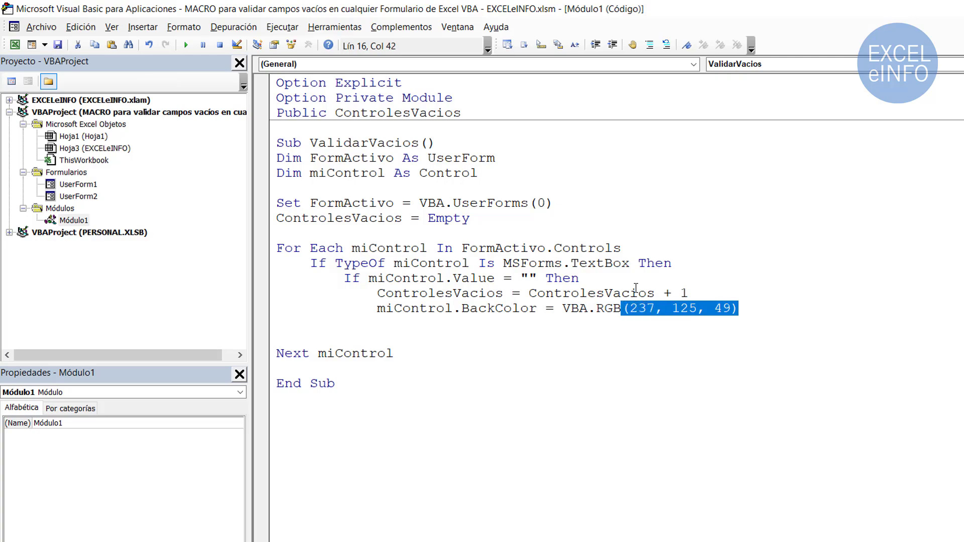
{"action": "key", "text": "alt+Tab"}
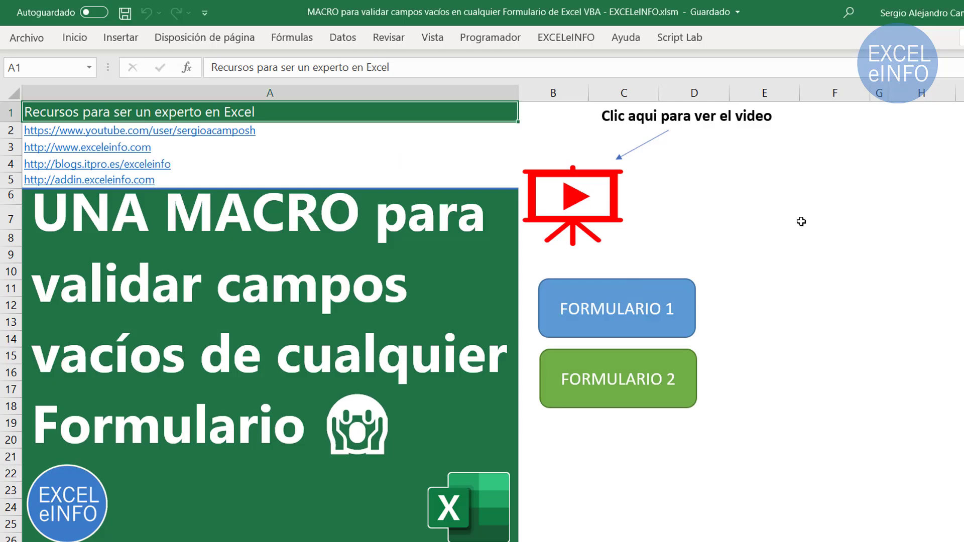
Verify in Format Cells > Fill > More Colors that the orange fill is RGB 237, 125, 49
{"action": "right_click", "coordinate": [778, 322]}
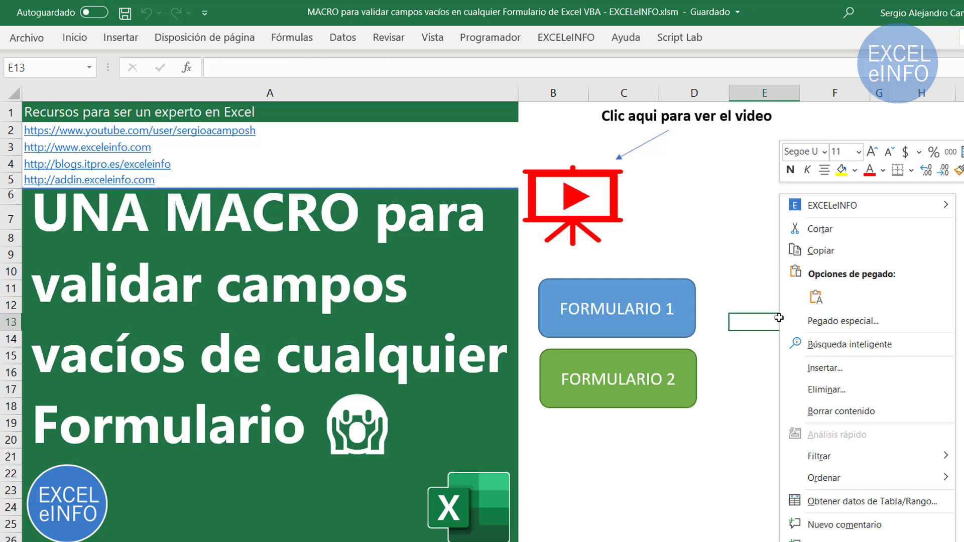
{"action": "key", "text": "Escape"}
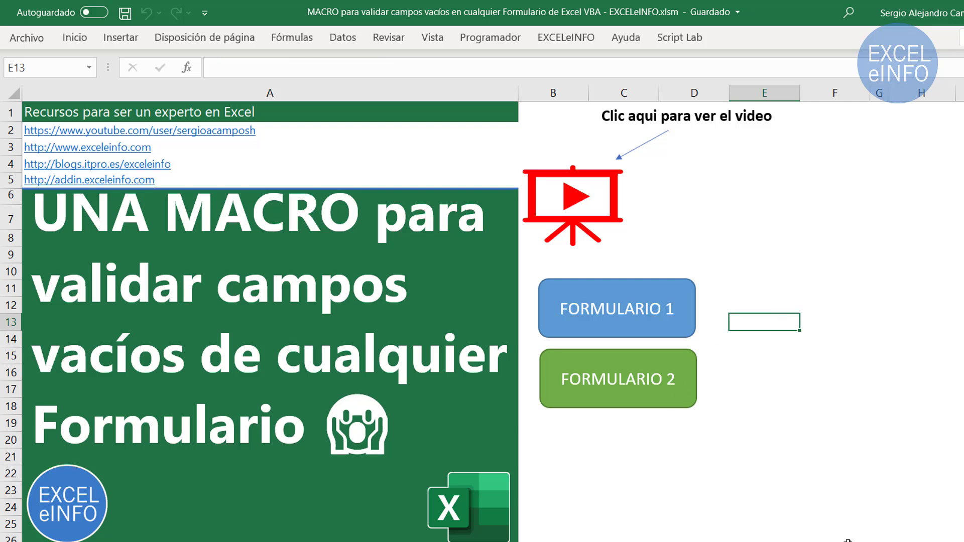
{"action": "key", "text": "ctrl+1"}
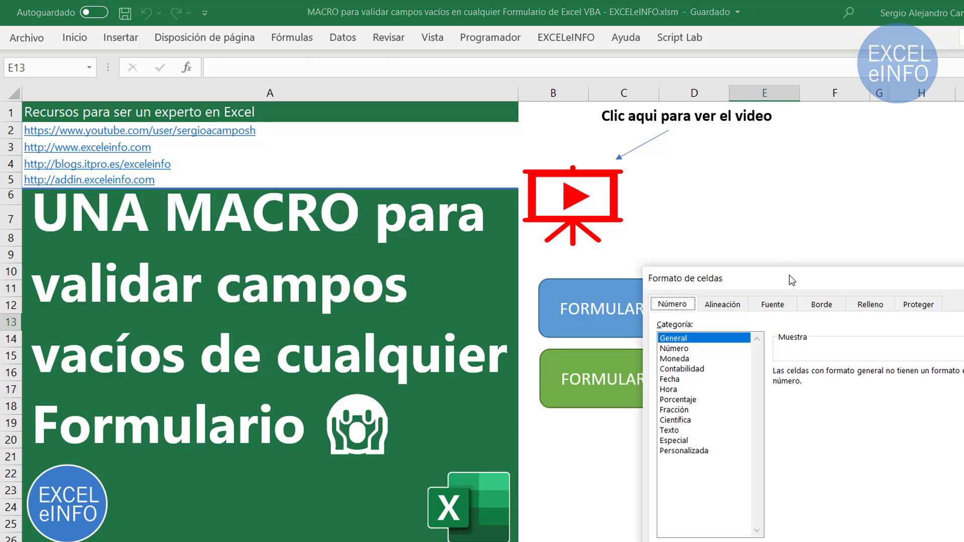
{"action": "left_click", "coordinate": [678, 212]}
{"action": "left_click", "coordinate": [726, 212]}
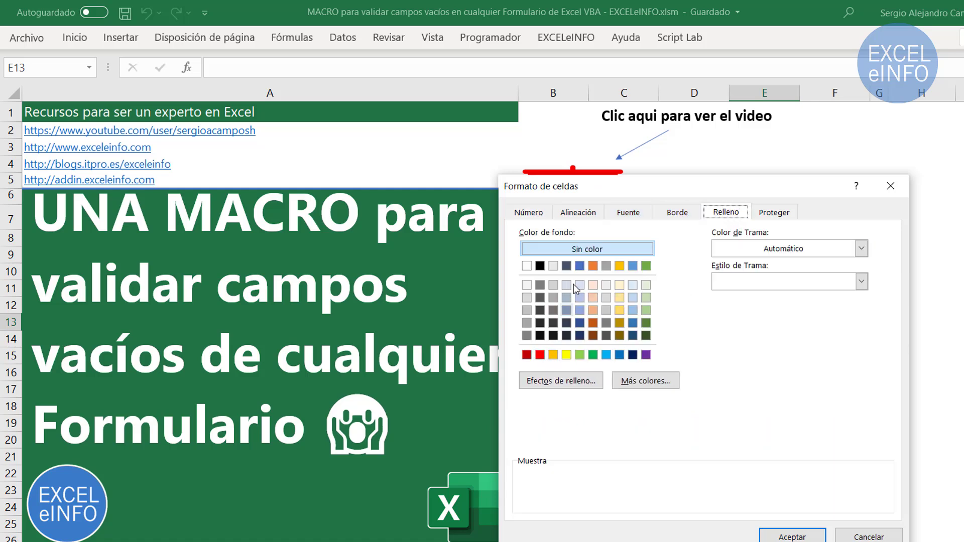
{"action": "left_click", "coordinate": [593, 266]}
{"action": "left_click", "coordinate": [638, 382]}
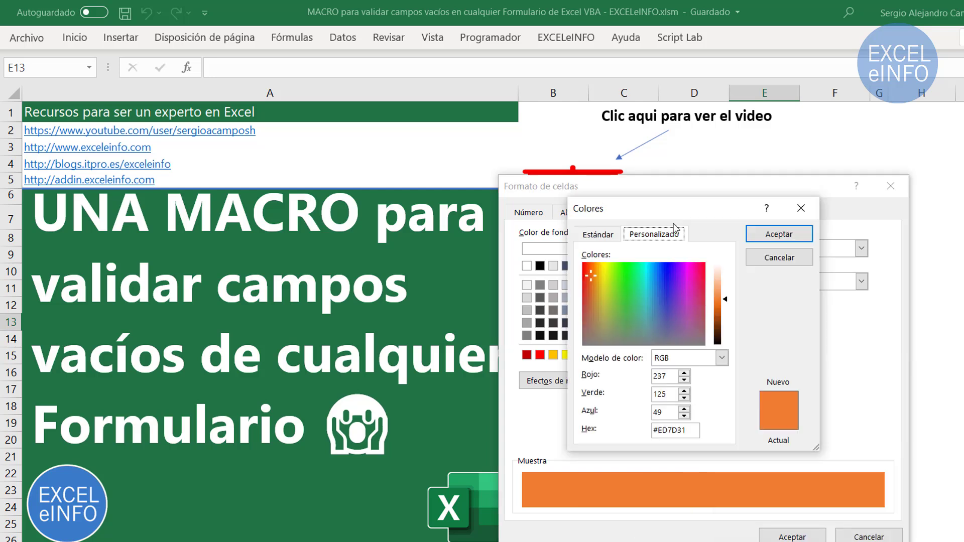
{"action": "double_click", "coordinate": [668, 377]}
{"action": "key", "text": "Tab"}
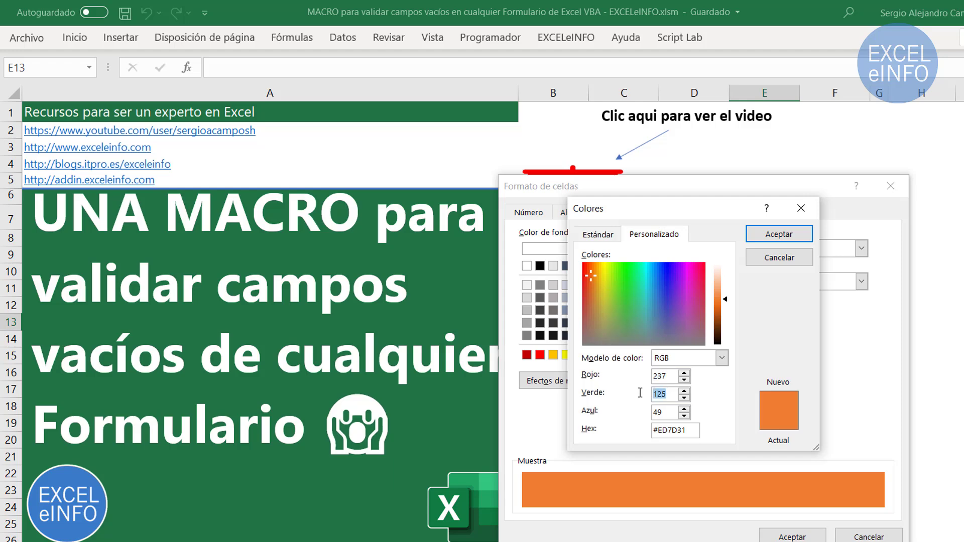
{"action": "key", "text": "Tab"}
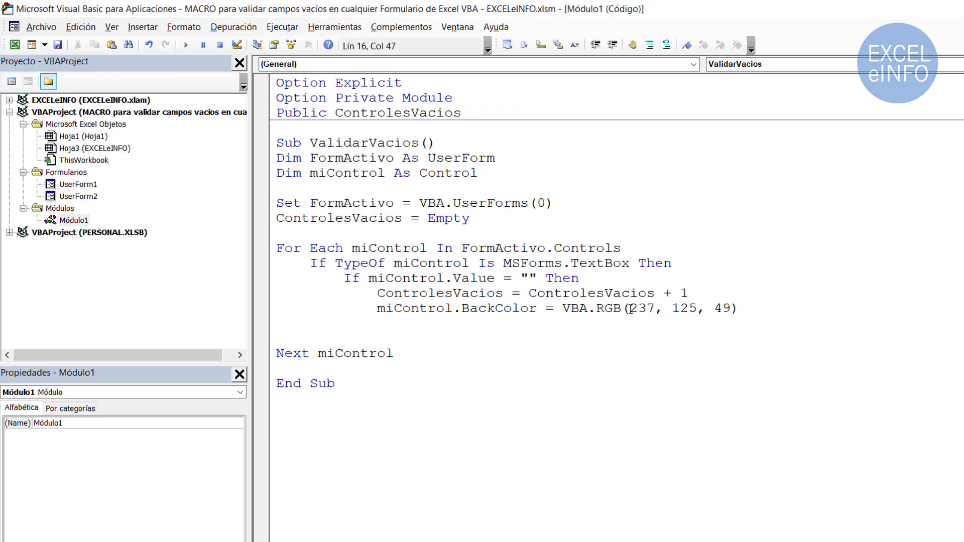
Glance at the FORMULARIO 1 form design, then return to Módulo1 after the orange colour line
{"action": "left_click_drag", "start_coordinate": [629, 308], "coordinate": [722, 308]}
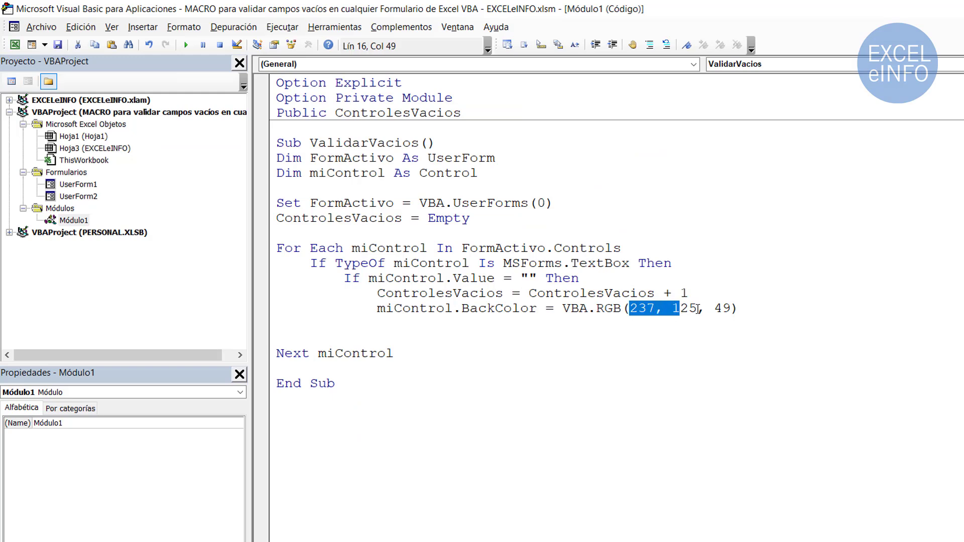
{"action": "double_click", "coordinate": [77, 185]}
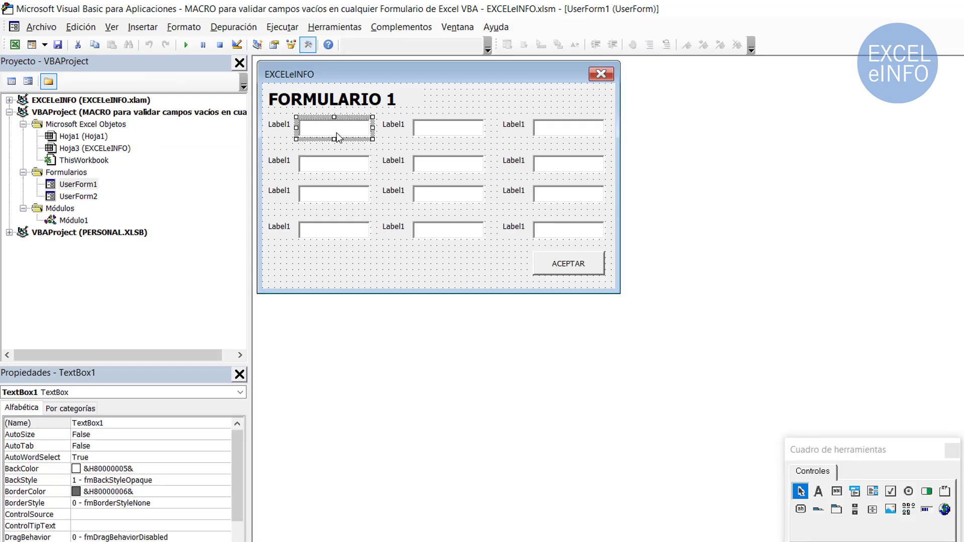
{"action": "double_click", "coordinate": [74, 221]}
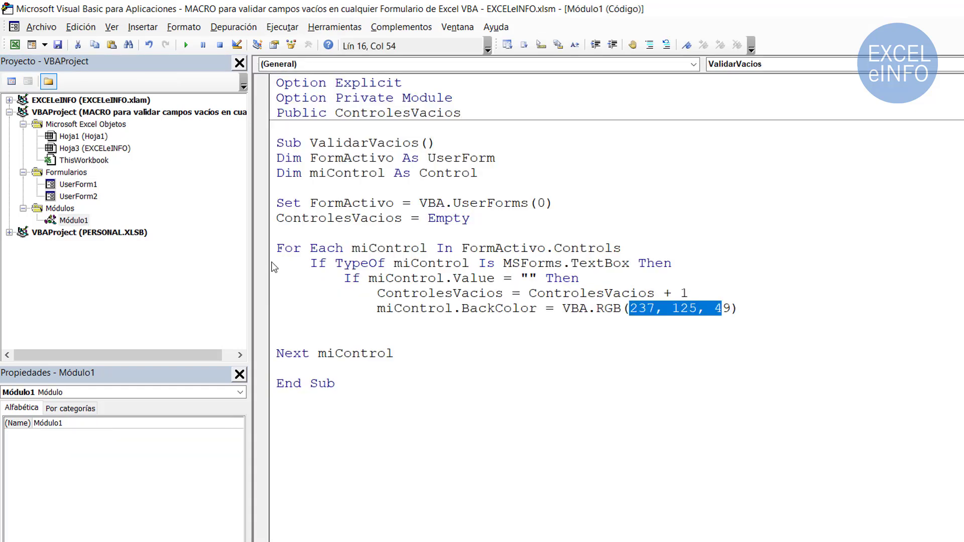
{"action": "left_click", "coordinate": [772, 310]}
Add an Else branch setting miControl.BackColor = VBA.vbWhite, closed with End If
{"action": "key", "text": "Return"}
{"action": "key", "text": "BackSpace"}
{"action": "type", "text": "e"}
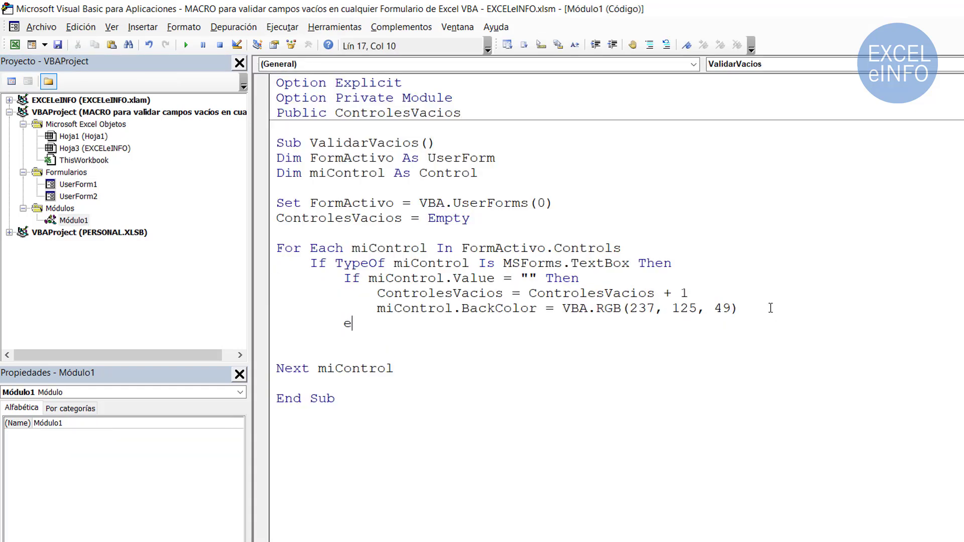
{"action": "type", "text": "lse"}
{"action": "key", "text": "Return"}
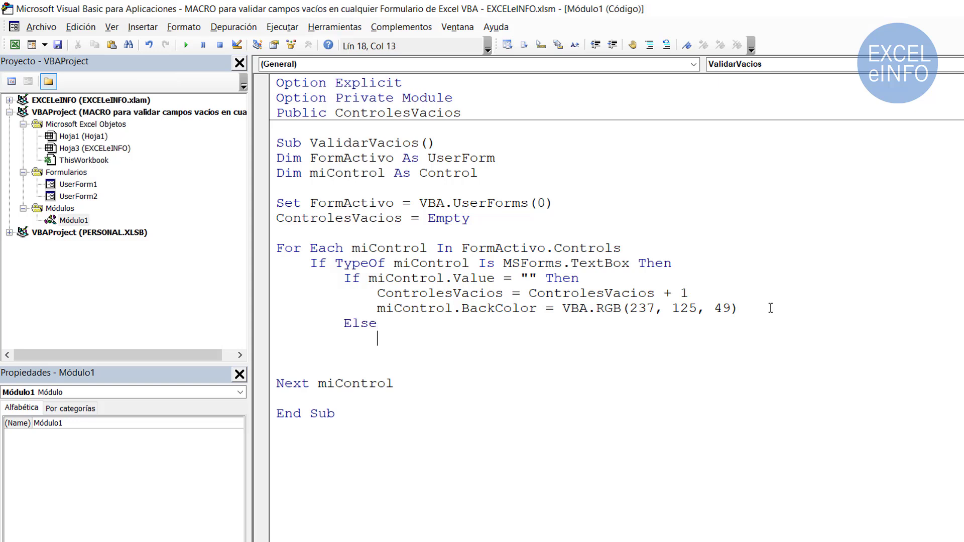
{"action": "type", "text": "miControl."}
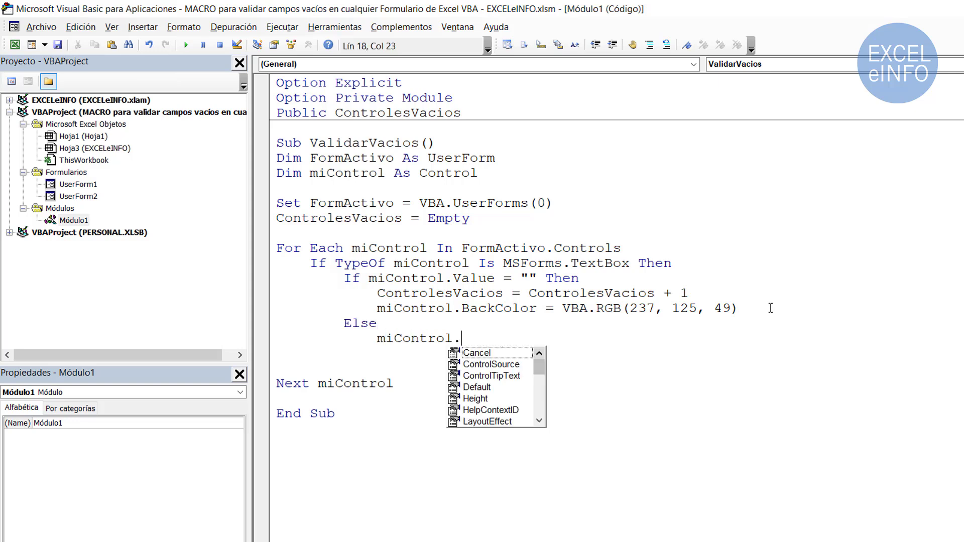
{"action": "type", "text": "Back"}
{"action": "type", "text": "Color = "}
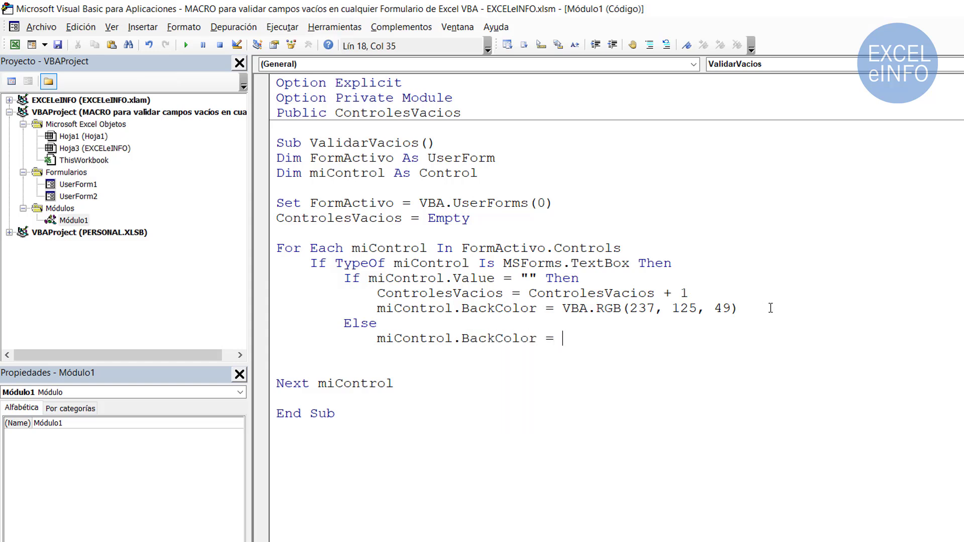
{"action": "type", "text": "vba."}
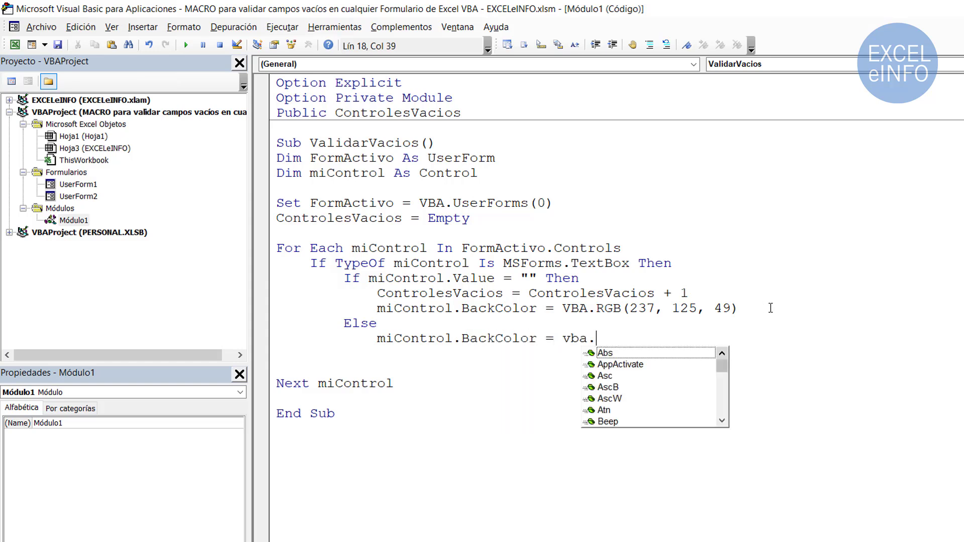
{"action": "type", "text": "vbwhi"}
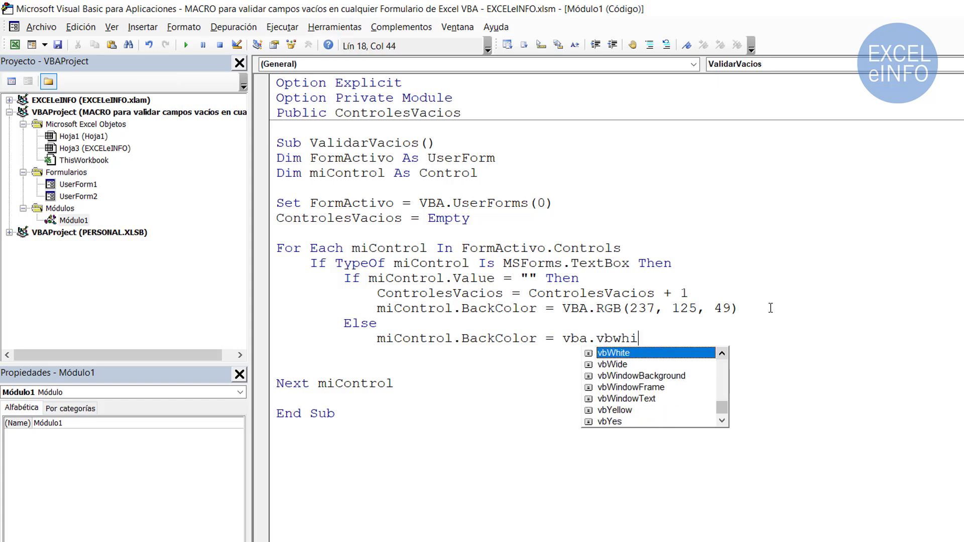
{"action": "key", "text": "Tab"}
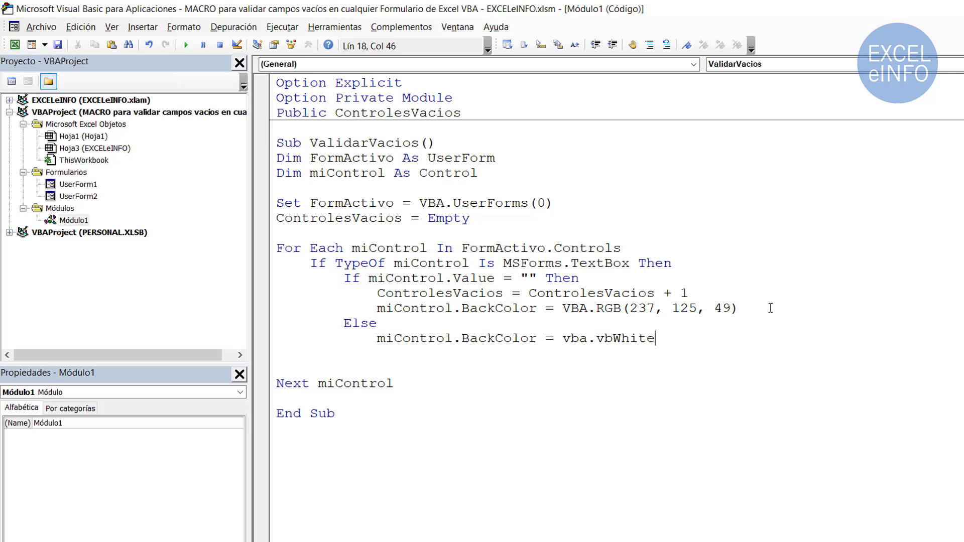
{"action": "key", "text": "Return"}
{"action": "key", "text": "BackSpace"}
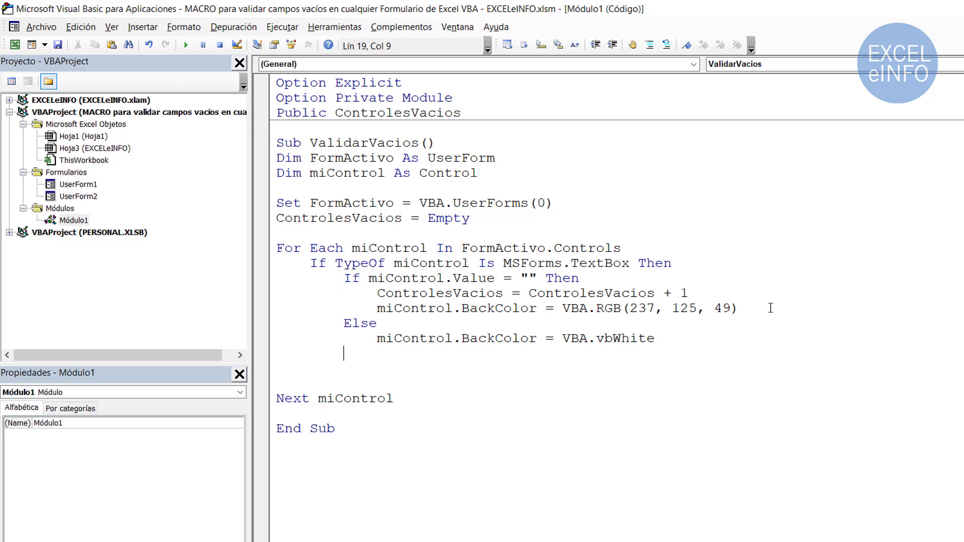
{"action": "type", "text": "endif"}
Review the TextBox check and its inner empty-value block through End If
{"action": "key", "text": "Up"}
{"action": "key", "text": "Down"}
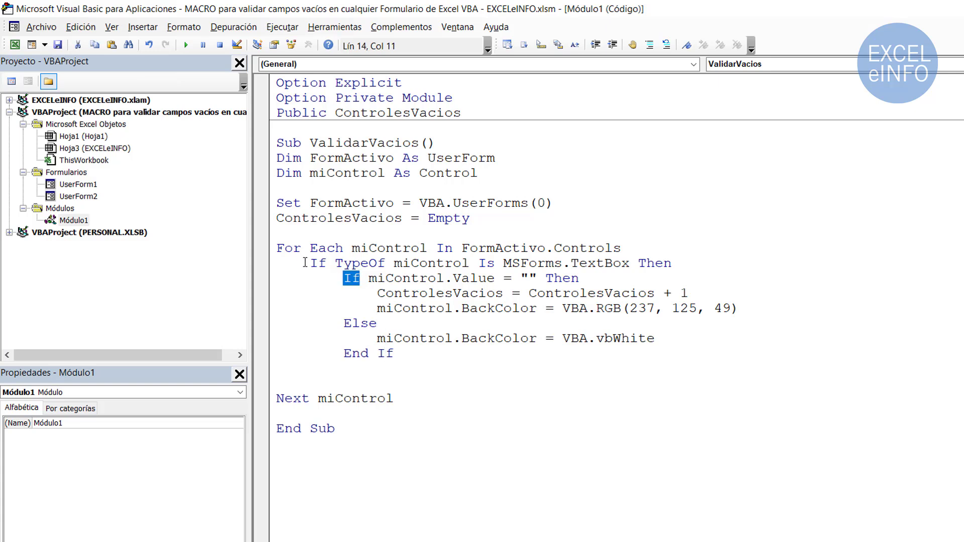
{"action": "left_click_drag", "start_coordinate": [310, 263], "coordinate": [691, 266]}
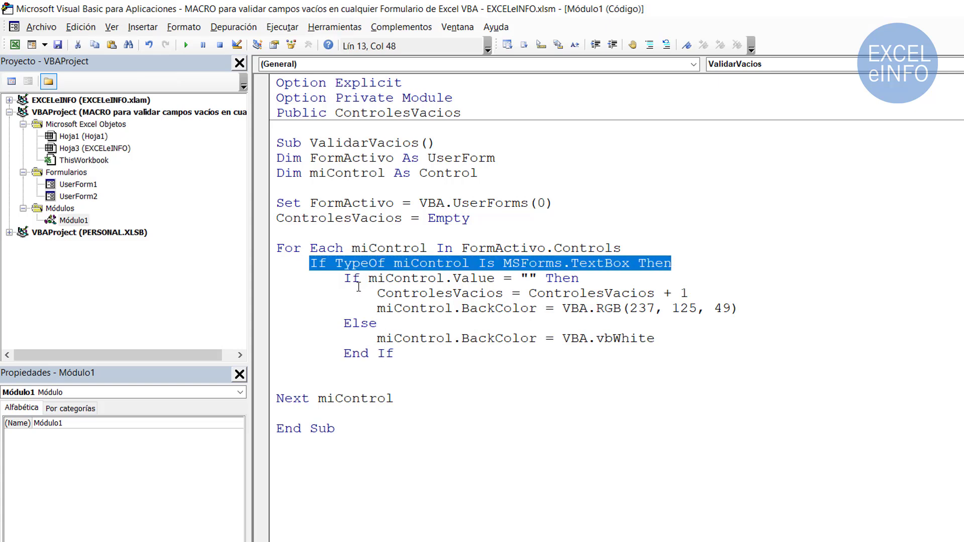
{"action": "left_click", "coordinate": [339, 278]}
{"action": "left_click_drag", "start_coordinate": [338, 278], "coordinate": [407, 353]}
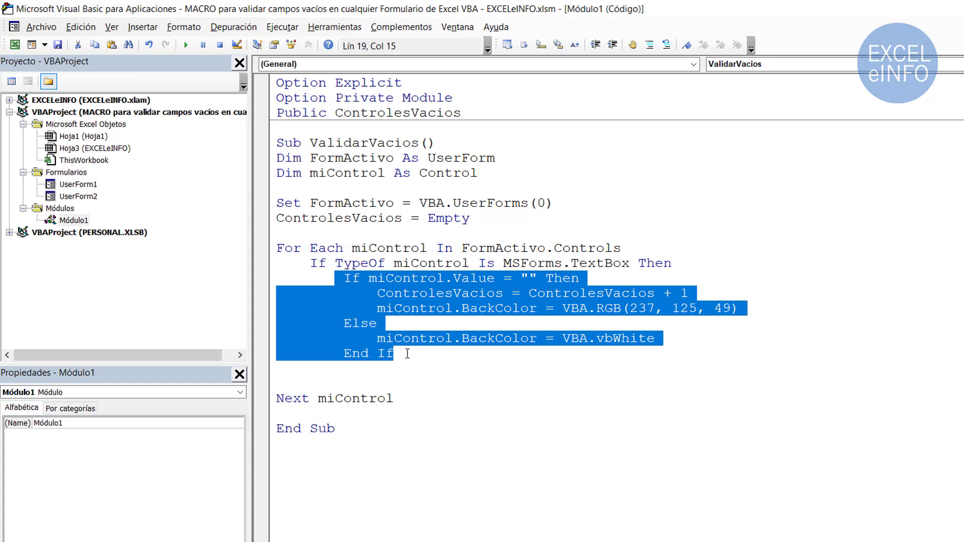
{"action": "left_click", "coordinate": [407, 354]}
Add an outer Else after the inner End If, matching the TextBox type check's level
{"action": "key", "text": "Return"}
{"action": "key", "text": "BackSpace"}
{"action": "type", "text": "e"}
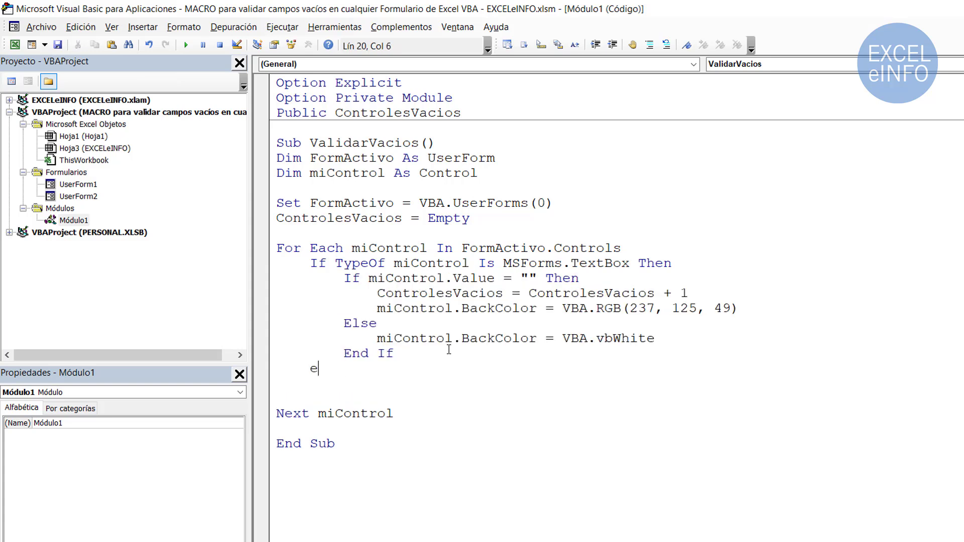
{"action": "type", "text": "lse"}
{"action": "key", "text": "Down"}
{"action": "key", "text": "Up"}
{"action": "left_click_drag", "start_coordinate": [310, 368], "coordinate": [343, 368]}
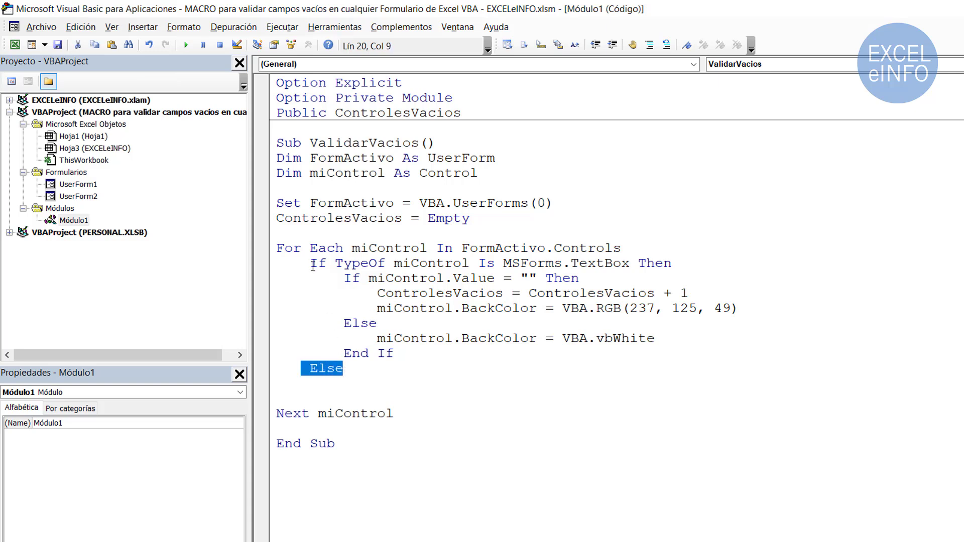
{"action": "left_click_drag", "start_coordinate": [310, 263], "coordinate": [676, 263]}
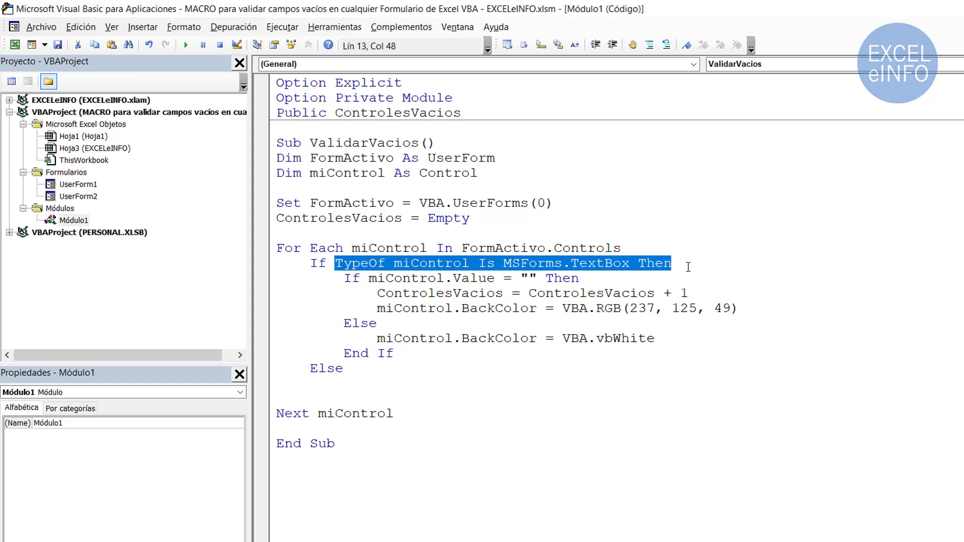
{"action": "double_click", "coordinate": [598, 263]}
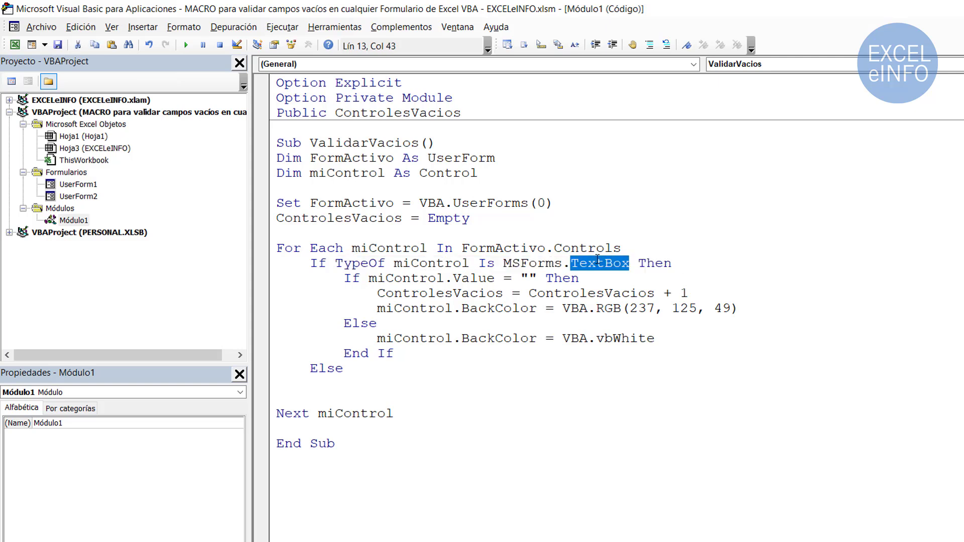
{"action": "left_click_drag", "start_coordinate": [596, 353], "coordinate": [181, 279]}
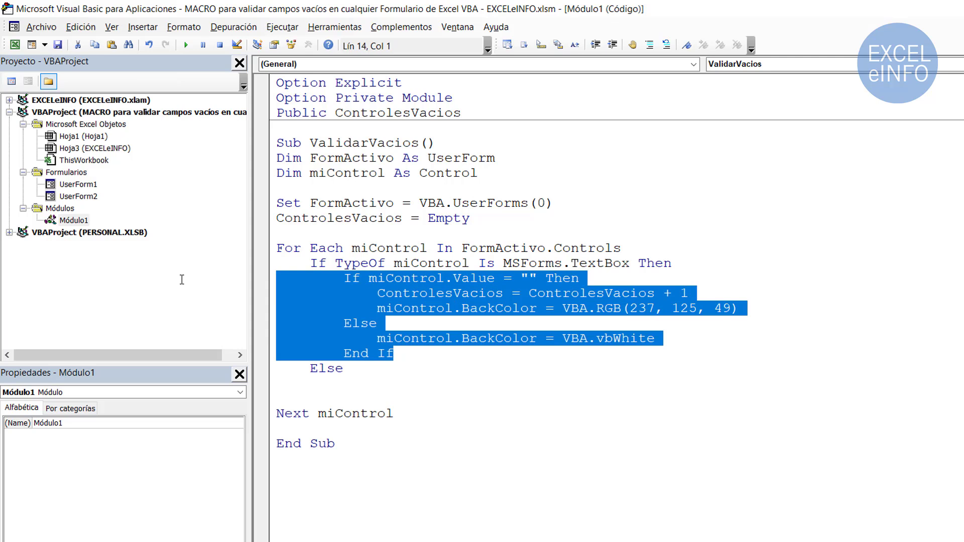
{"action": "left_click", "coordinate": [361, 368]}
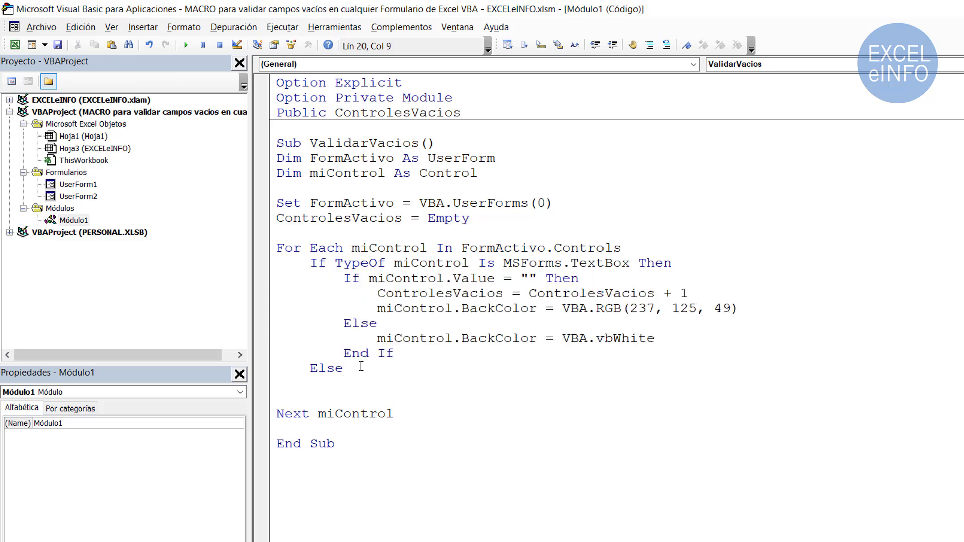
In the Else branch, write 'If TypeOf miControl Is MSForms.ComboBox Then'
{"action": "key", "text": "Return"}
{"action": "key", "text": "Tab"}
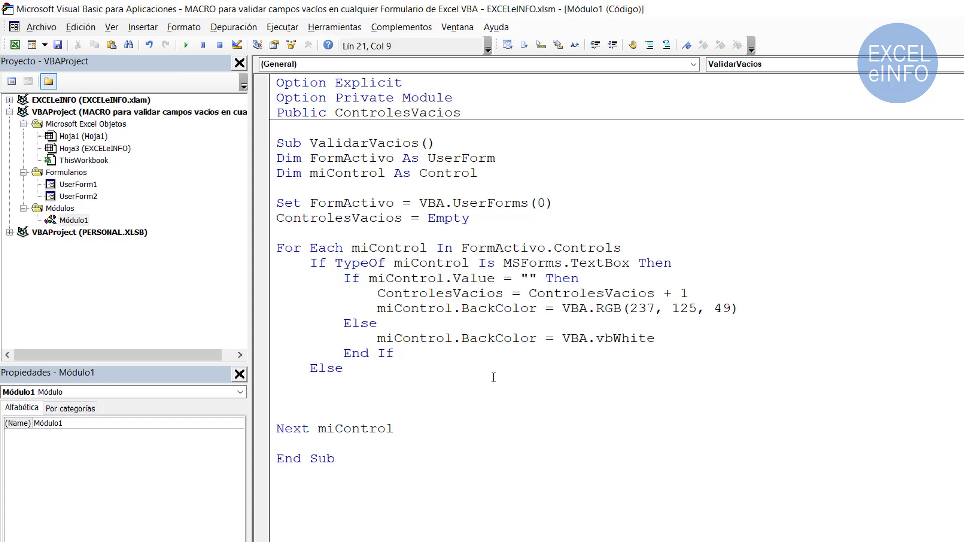
{"action": "type", "text": "If "}
{"action": "type", "text": "Tyep"}
{"action": "key", "text": "BackSpace"}
{"action": "key", "text": "BackSpace"}
{"action": "type", "text": "peOf"}
{"action": "type", "text": " miControl"}
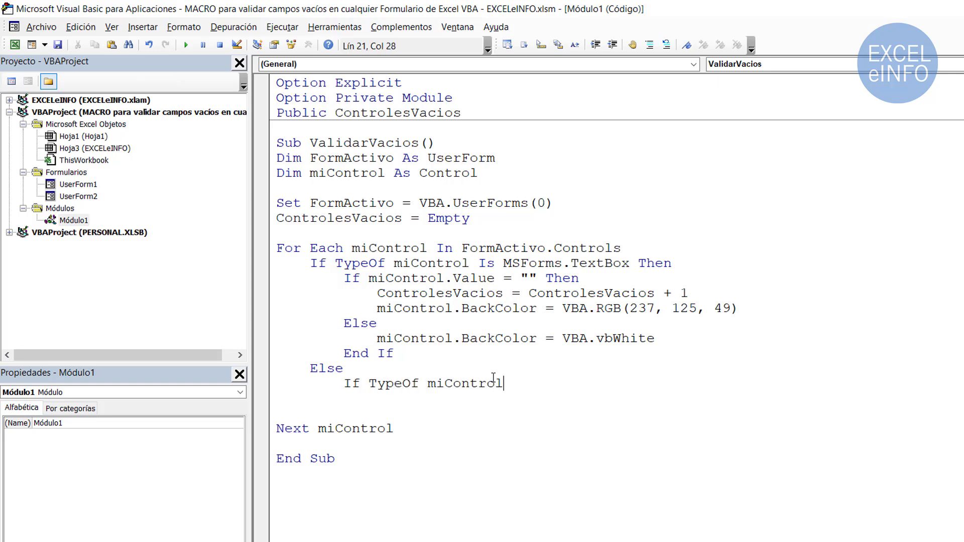
{"action": "type", "text": " is MSForms"}
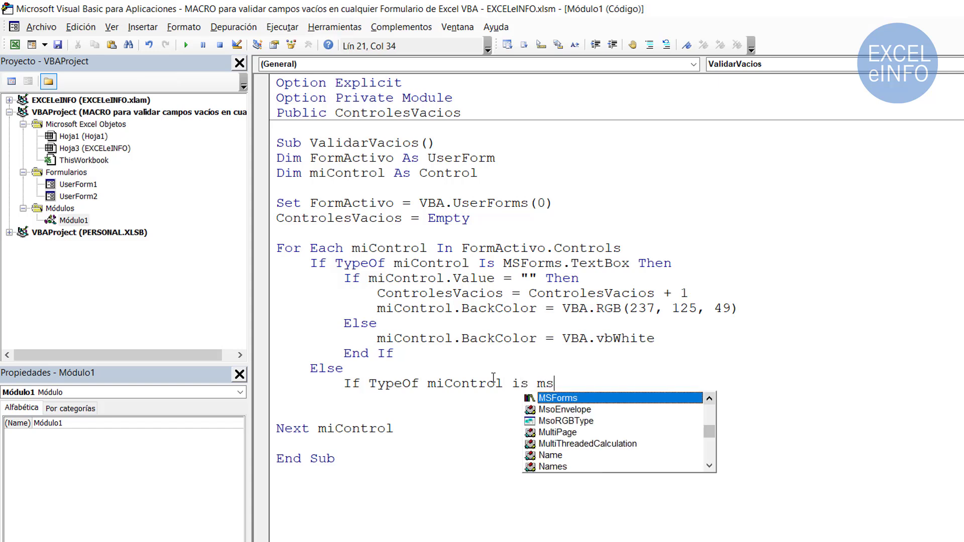
{"action": "key", "text": "Tab"}
{"action": "type", "text": "."}
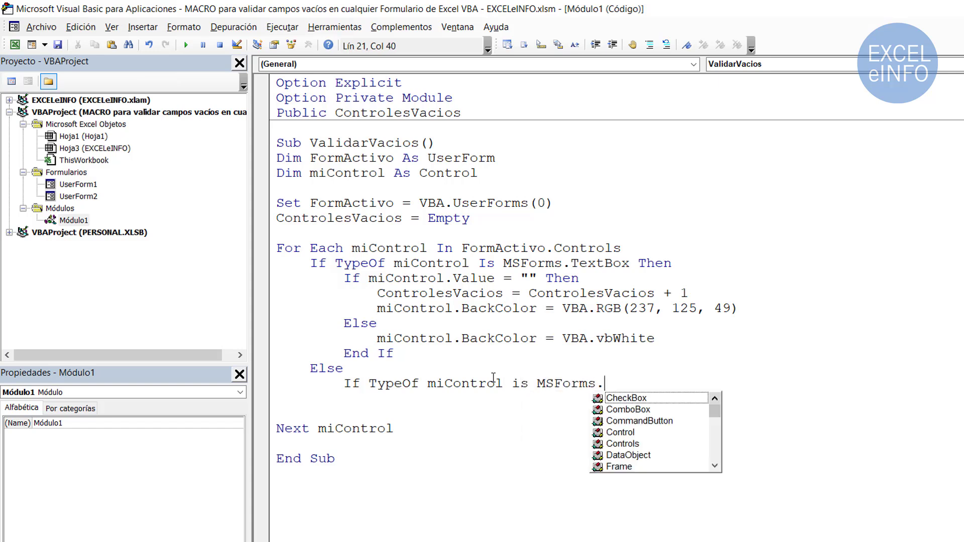
{"action": "type", "text": "com"}
{"action": "key", "text": "Tab"}
{"action": "type", "text": "Then"}
{"action": "key", "text": "Return"}
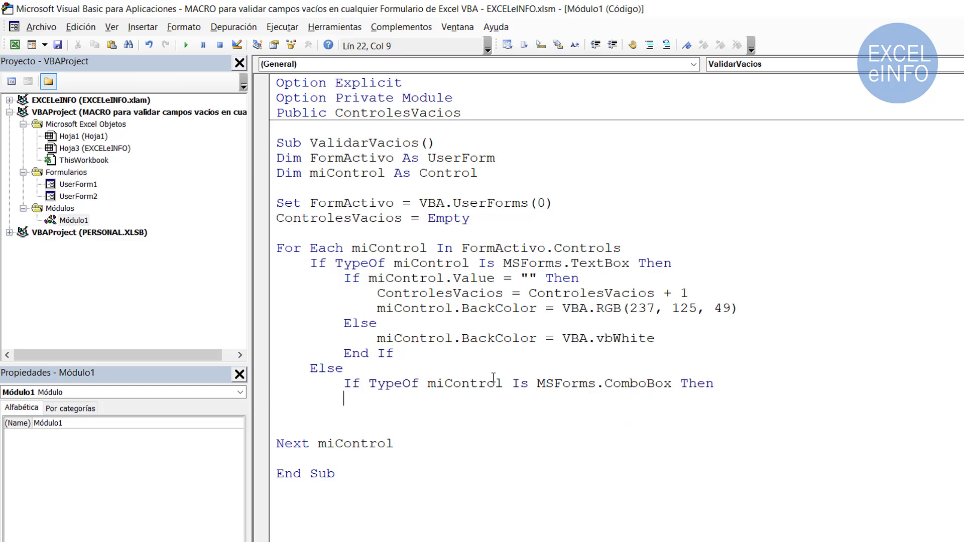
{"action": "key", "text": "ctrl+z"}
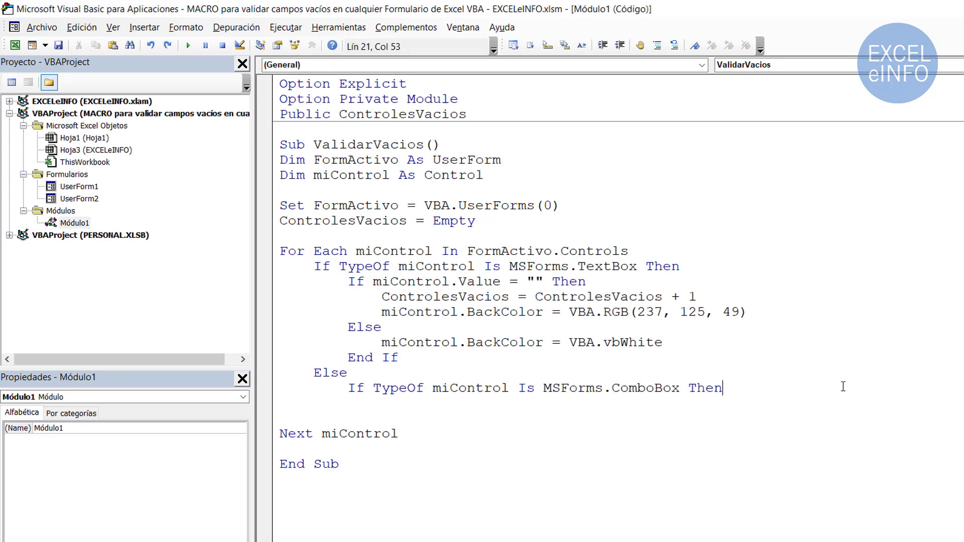
Select and copy the TextBox empty-value If…End If block for reuse under the ComboBox check
{"action": "key", "text": "shift+Left"}
{"action": "key", "text": "shift+Left"}
{"action": "key", "text": "shift+Left"}
{"action": "key", "text": "shift+Left"}
{"action": "key", "text": "shift+Left"}
{"action": "key", "text": "shift+Left"}
{"action": "key", "text": "shift+Left"}
{"action": "key", "text": "shift+Left"}
{"action": "key", "text": "shift+Left"}
{"action": "key", "text": "shift+Left"}
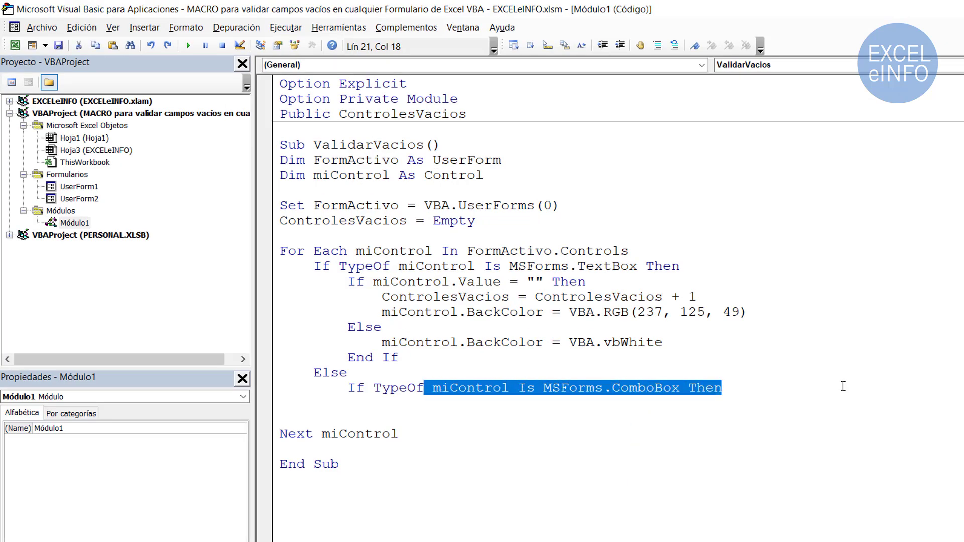
{"action": "key", "text": "Up"}
{"action": "key", "text": "Up"}
{"action": "key", "text": "Up"}
{"action": "key", "text": "Up"}
{"action": "key", "text": "Up"}
{"action": "key", "text": "Up"}
{"action": "key", "text": "Up"}
{"action": "key", "text": "Home"}
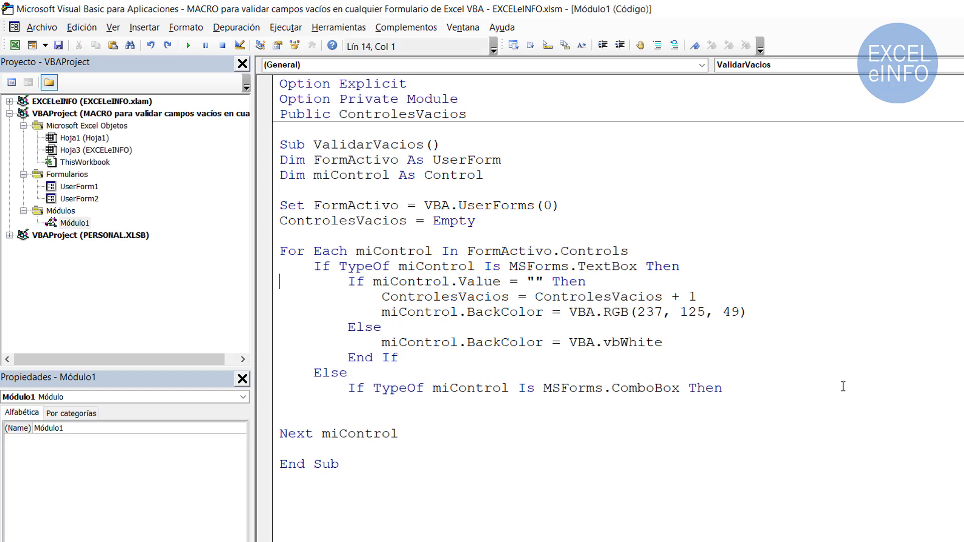
{"action": "key", "text": "Home"}
{"action": "key", "text": "shift+End"}
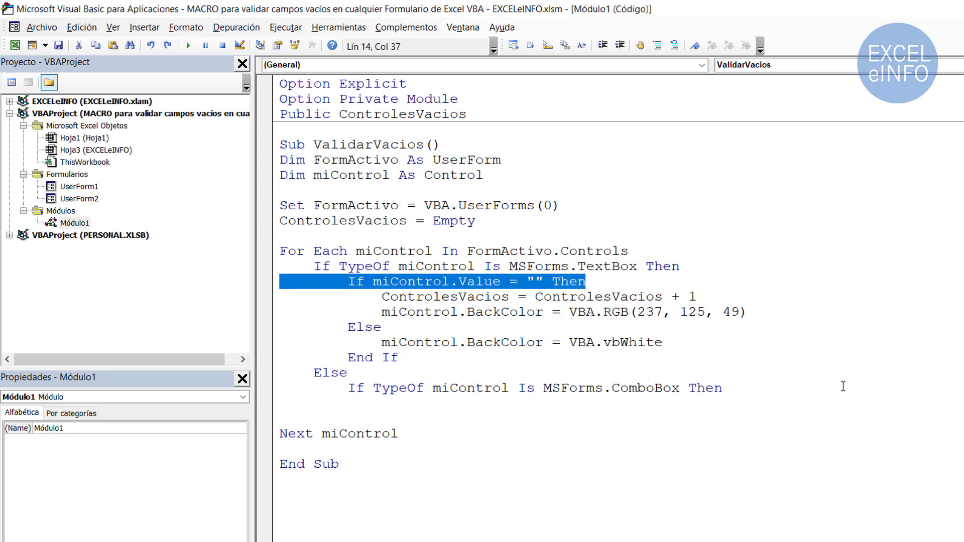
{"action": "key", "text": "shift+Down"}
{"action": "key", "text": "shift+End"}
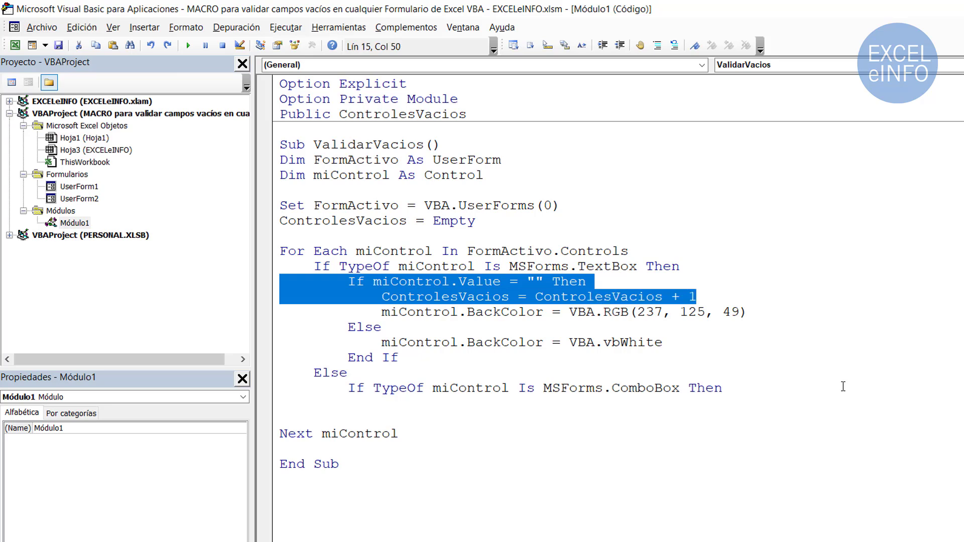
{"action": "key", "text": "shift+Down"}
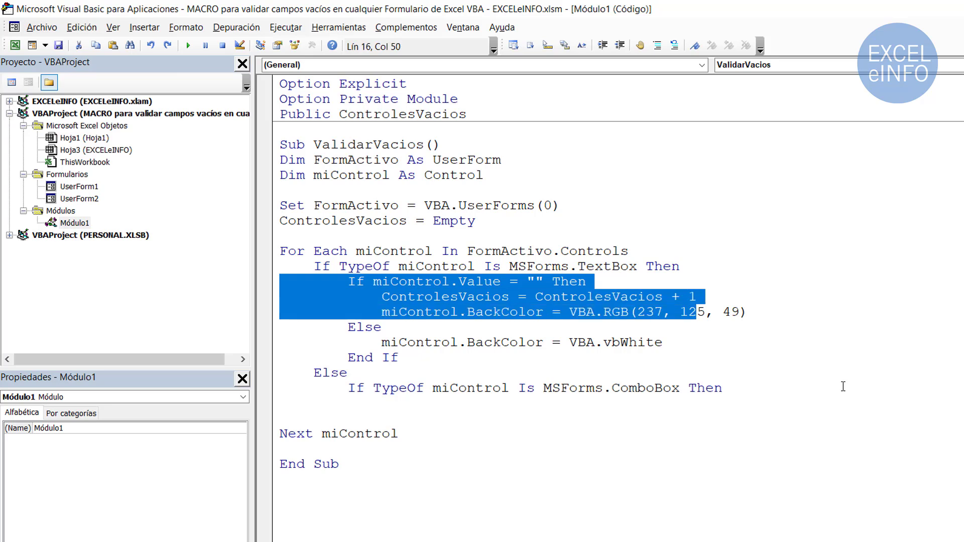
{"action": "key", "text": "shift+End"}
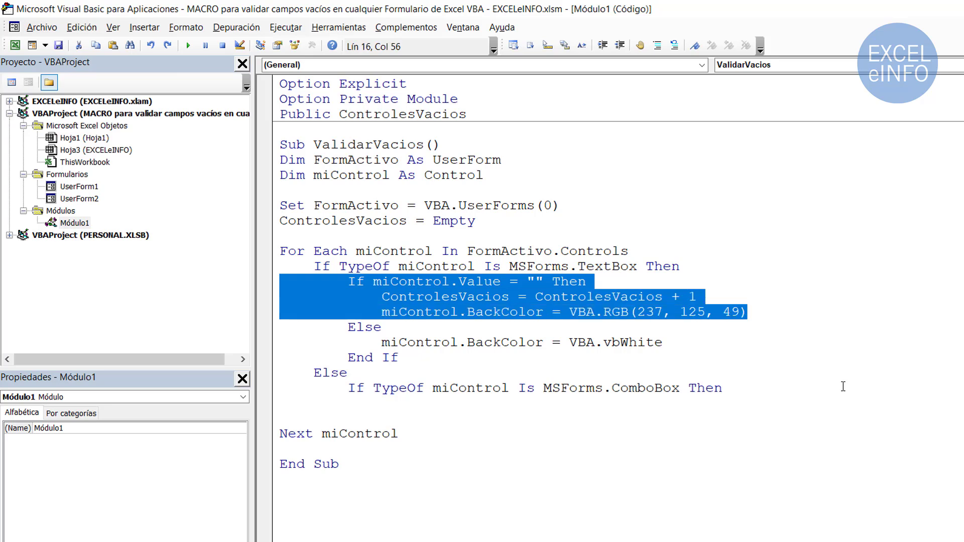
{"action": "key", "text": "shift+Down"}
{"action": "key", "text": "shift+Down"}
{"action": "key", "text": "shift+Down"}
{"action": "key", "text": "ctrl+c"}
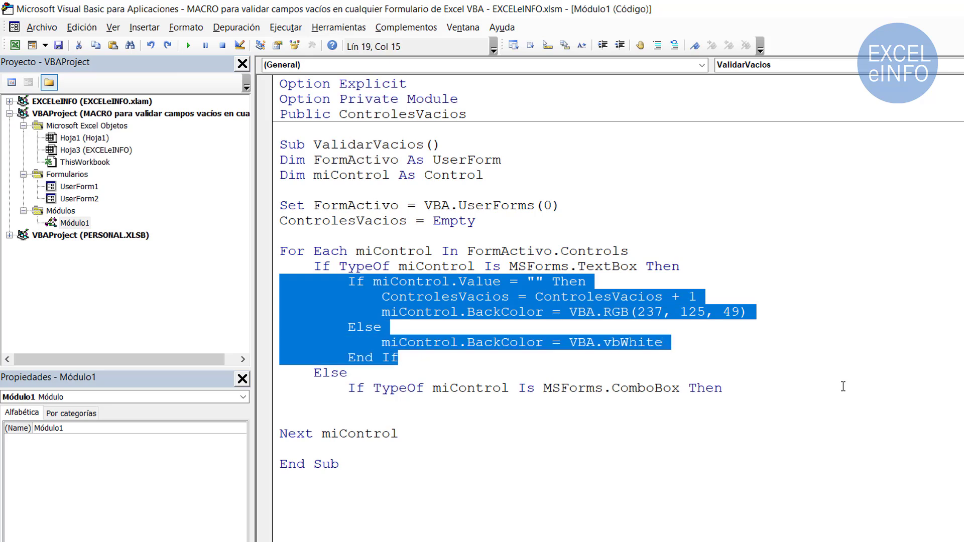
{"action": "key", "text": "Down"}
{"action": "key", "text": "Down"}
{"action": "key", "text": "Down"}
{"action": "key", "text": "ctrl+v"}
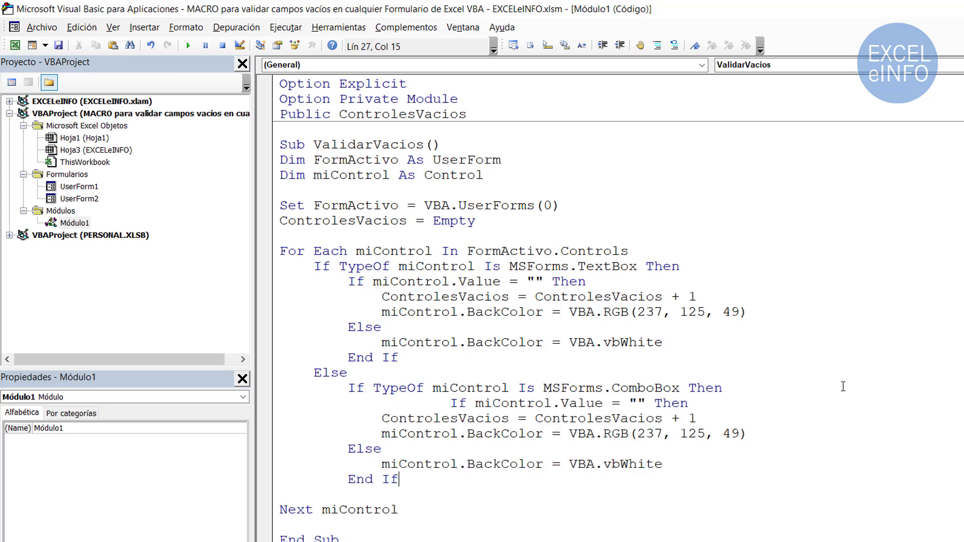
{"action": "key", "text": "Up"}
{"action": "key", "text": "Up"}
{"action": "key", "text": "Up"}
{"action": "key", "text": "Home"}
{"action": "key", "text": "Tab"}
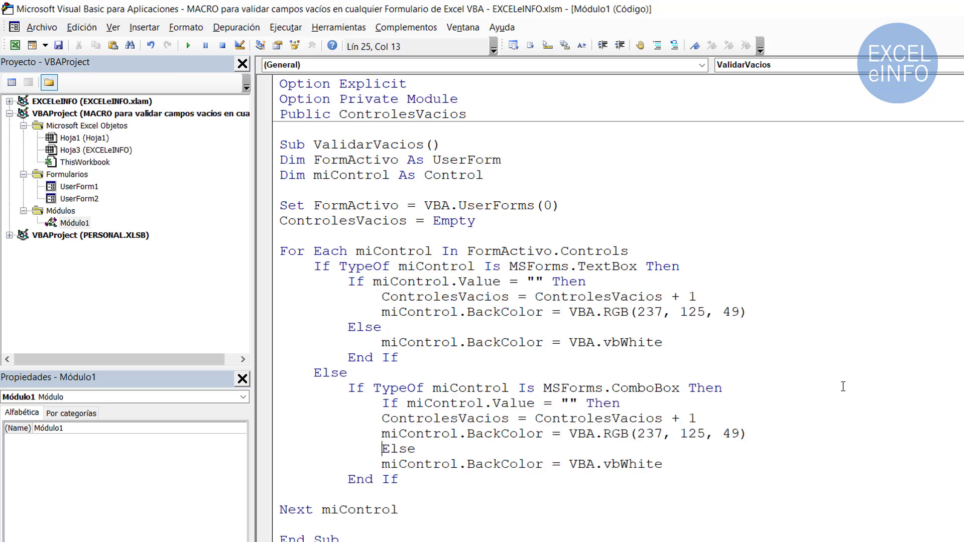
{"action": "key", "text": "Down"}
{"action": "key", "text": "Down"}
{"action": "key", "text": "Tab"}
{"action": "key", "text": "Up"}
{"action": "key", "text": "Up"}
{"action": "key", "text": "Up"}
{"action": "key", "text": "Up"}
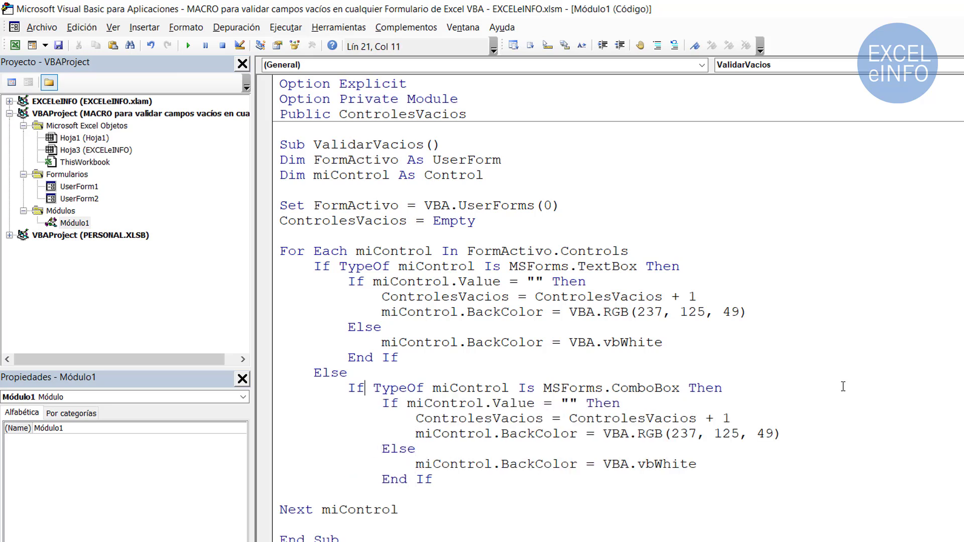
{"action": "key", "text": "End"}
{"action": "key", "text": "shift+Left"}
{"action": "key", "text": "shift+Left"}
{"action": "key", "text": "shift+Left"}
{"action": "key", "text": "shift+Left"}
{"action": "key", "text": "shift+Left"}
{"action": "key", "text": "shift+Left"}
{"action": "key", "text": "shift+Left"}
{"action": "key", "text": "Down"}
{"action": "key", "text": "Right"}
{"action": "key", "text": "Right"}
{"action": "key", "text": "Right"}
{"action": "key", "text": "Right"}
{"action": "key", "text": "shift+End"}
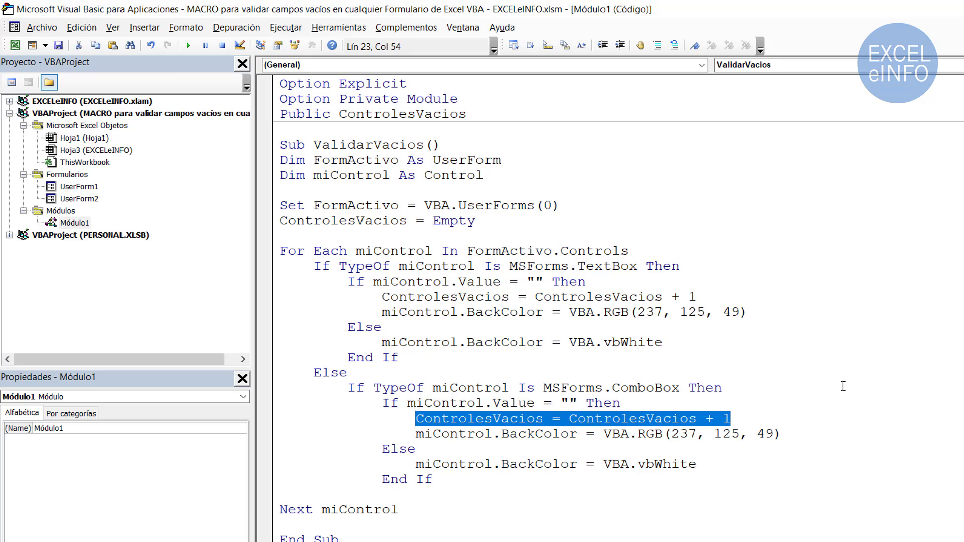
{"action": "key", "text": "Down"}
{"action": "key", "text": "End"}
{"action": "key", "text": "shift+Left"}
{"action": "key", "text": "shift+Left"}
{"action": "key", "text": "shift+Left"}
{"action": "key", "text": "shift+Left"}
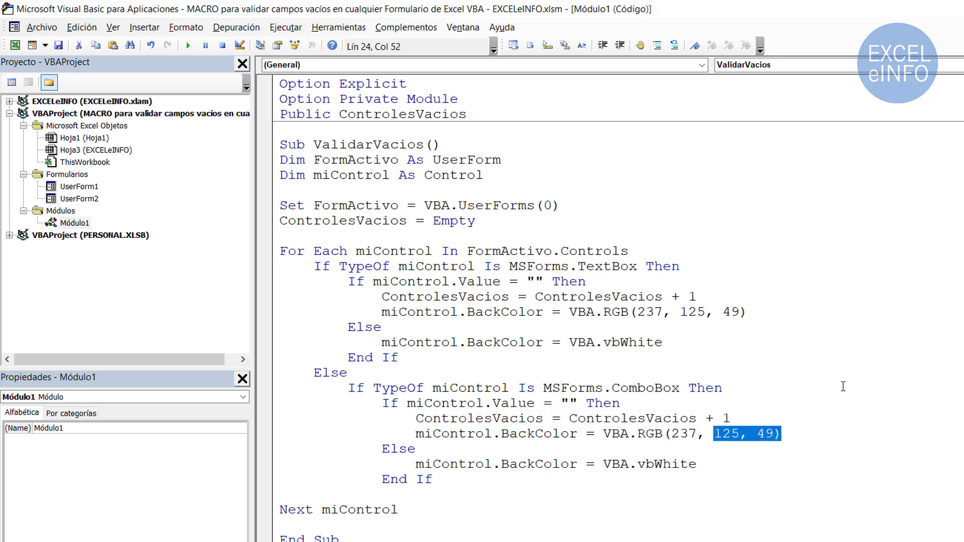
{"action": "key", "text": "shift+Left"}
{"action": "key", "text": "shift+Left"}
{"action": "key", "text": "shift+Left"}
{"action": "key", "text": "Down"}
{"action": "key", "text": "shift+Left"}
{"action": "key", "text": "shift+Left"}
{"action": "key", "text": "shift+Left"}
{"action": "key", "text": "shift+Left"}
{"action": "key", "text": "Down"}
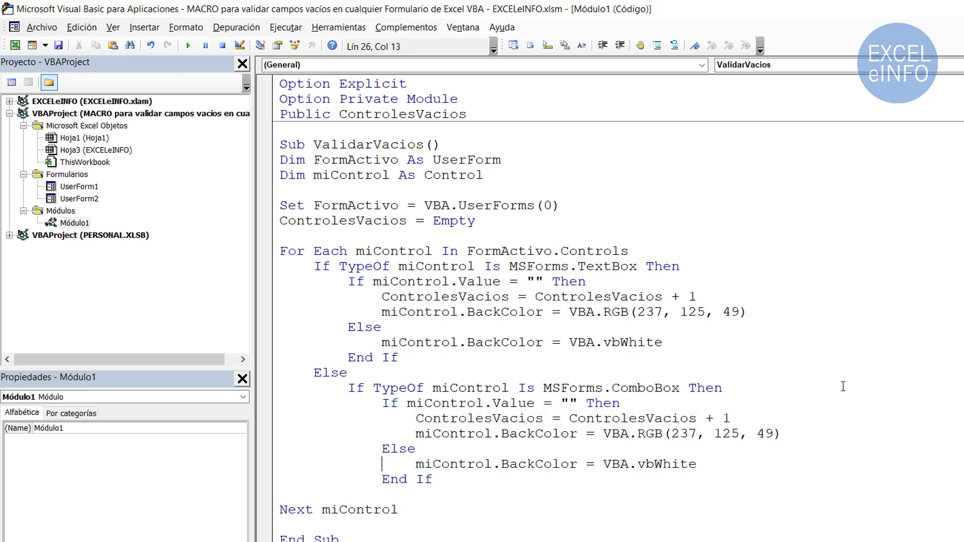
{"action": "key", "text": "Right"}
{"action": "key", "text": "Right"}
{"action": "key", "text": "Right"}
{"action": "key", "text": "Right"}
{"action": "key", "text": "shift+End"}
{"action": "key", "text": "Down"}
{"action": "key", "text": "Left"}
{"action": "key", "text": "shift+Up"}
{"action": "key", "text": "shift+Up"}
{"action": "key", "text": "shift+Up"}
{"action": "key", "text": "shift+Up"}
{"action": "key", "text": "shift+Up"}
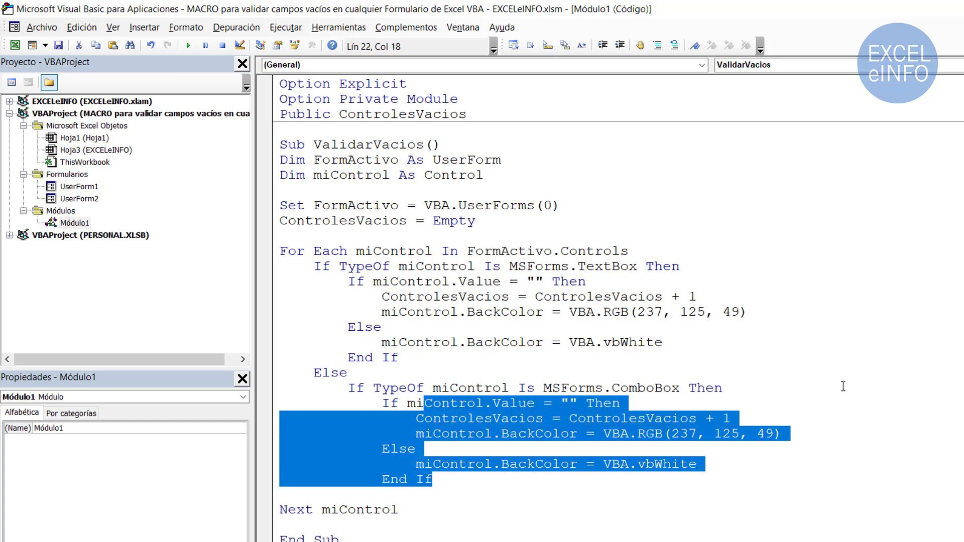
{"action": "key", "text": "shift+Left"}
{"action": "key", "text": "shift+Left"}
{"action": "key", "text": "shift+Left"}
{"action": "key", "text": "Right"}
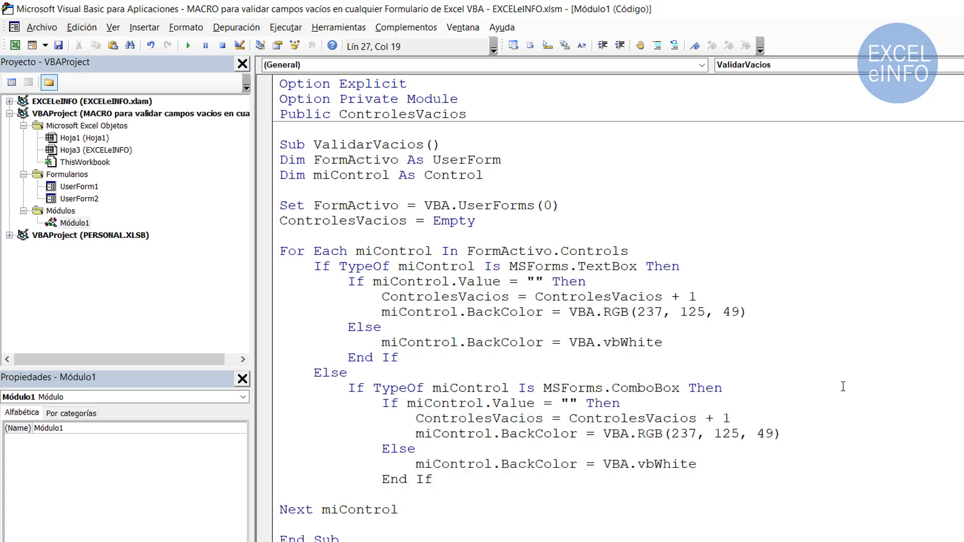
{"action": "key", "text": "Return"}
Add an Else to the ComboBox check containing the comment 'Nada
{"action": "key", "text": "BackSpace"}
{"action": "type", "text": "ELSE"}
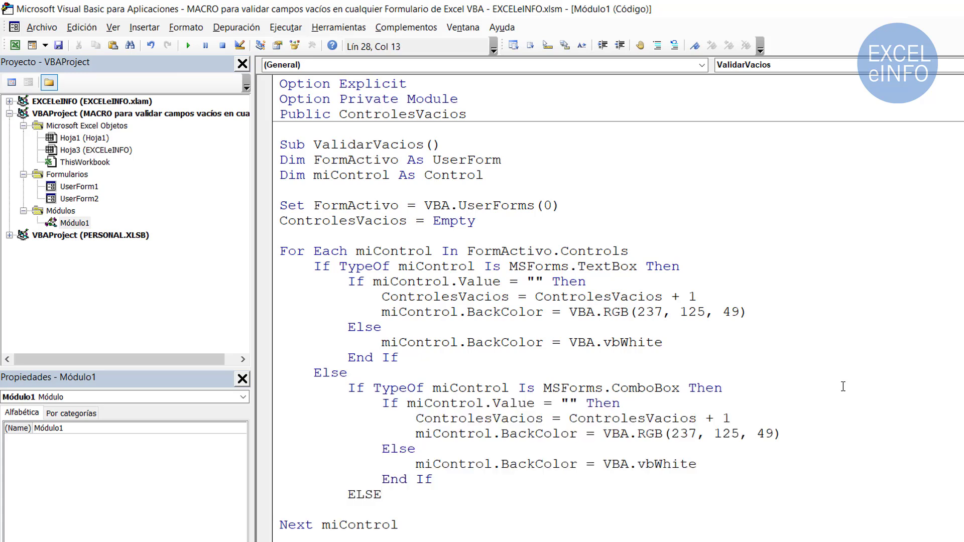
{"action": "key", "text": "Down"}
{"action": "left_click_drag", "start_coordinate": [637, 389], "coordinate": [610, 388]}
{"action": "left_click", "coordinate": [413, 495]}
{"action": "key", "text": "Return"}
{"action": "type", "text": "'"}
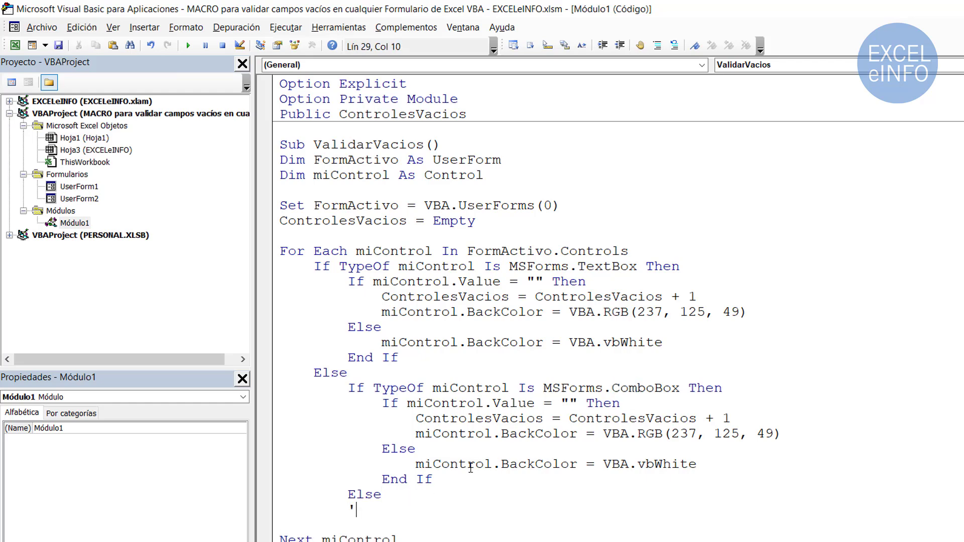
{"action": "type", "text": "Na"}
{"action": "type", "text": "da"}
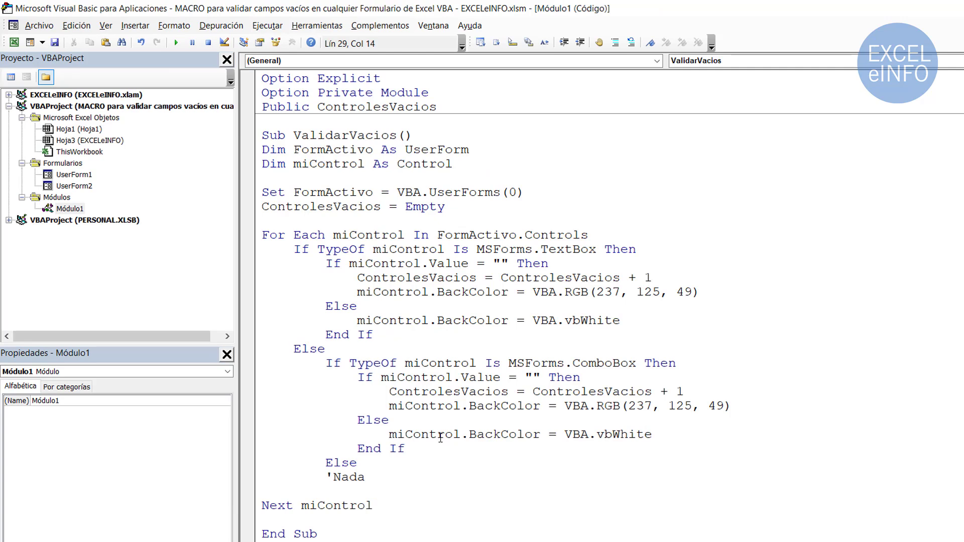
{"action": "key", "text": "Return"}
Close the ComboBox and TextBox checks with End If and delete the blank line before Next miControl
{"action": "type", "text": "endif"}
{"action": "key", "text": "Return"}
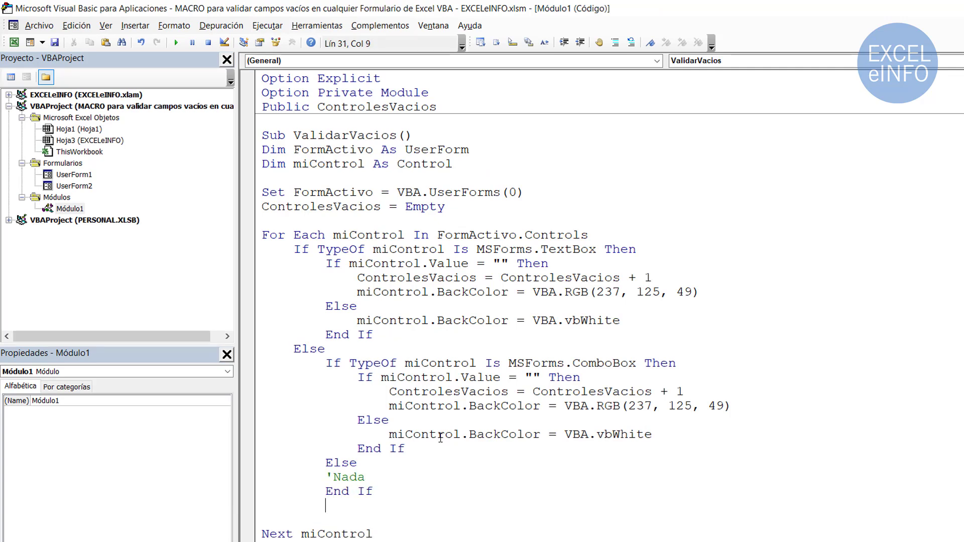
{"action": "key", "text": "BackSpace"}
{"action": "type", "text": "End"}
{"action": "type", "text": " If"}
{"action": "key", "text": "Left"}
{"action": "left_click_drag", "start_coordinate": [342, 505], "coordinate": [259, 504]}
{"action": "left_click_drag", "start_coordinate": [285, 249], "coordinate": [332, 249]}
{"action": "left_click", "coordinate": [430, 521]}
{"action": "key", "text": "Delete"}
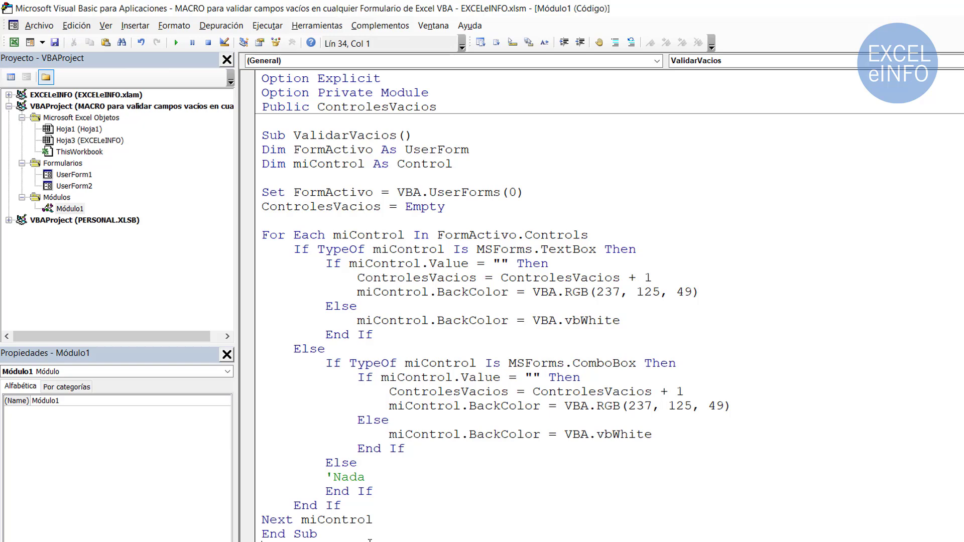
{"action": "left_click_drag", "start_coordinate": [430, 535], "coordinate": [177, 239]}
{"action": "left_click", "coordinate": [421, 265]}
{"action": "double_click", "coordinate": [281, 236]}
{"action": "mouse_move", "coordinate": [263, 251]}
{"action": "left_mouse_down"}
{"action": "mouse_move", "coordinate": [322, 411]}
{"action": "mouse_move", "coordinate": [390, 503]}
{"action": "left_mouse_up"}
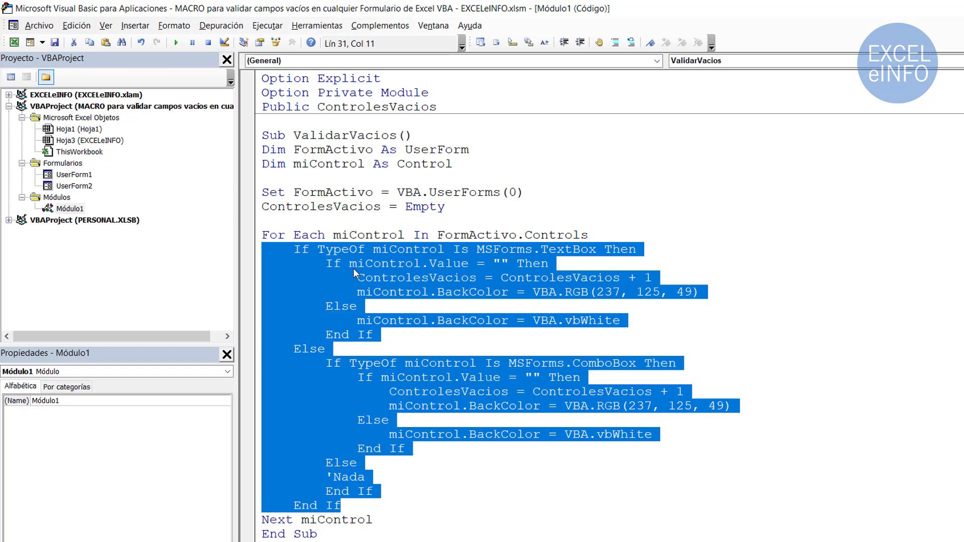
{"action": "left_click", "coordinate": [294, 250]}
{"action": "left_click", "coordinate": [295, 349]}
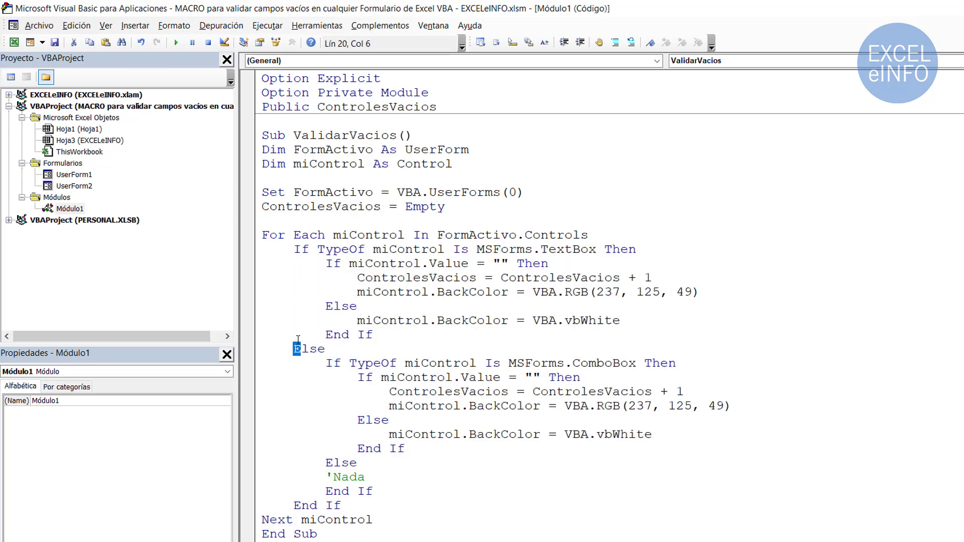
{"action": "left_click_drag", "start_coordinate": [255, 266], "coordinate": [377, 336]}
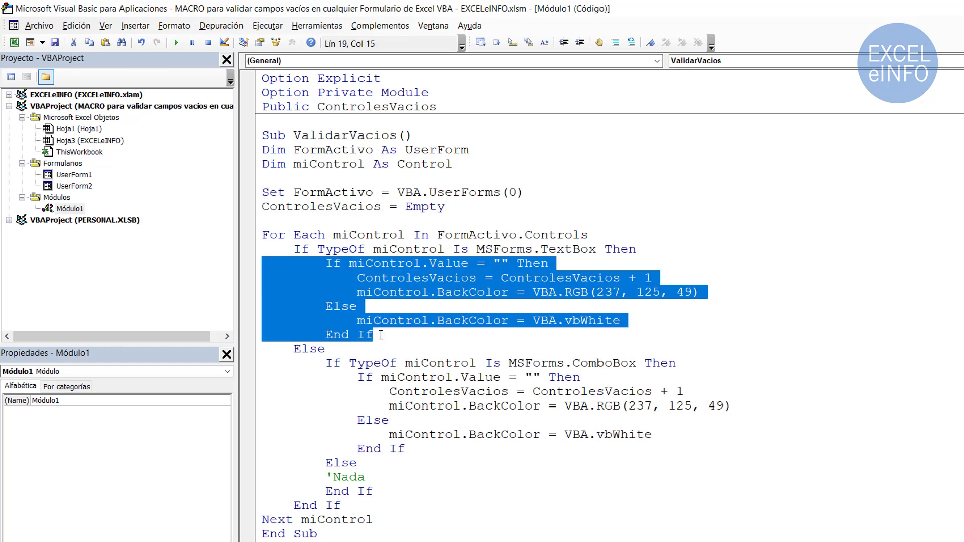
{"action": "left_click_drag", "start_coordinate": [402, 533], "coordinate": [257, 235]}
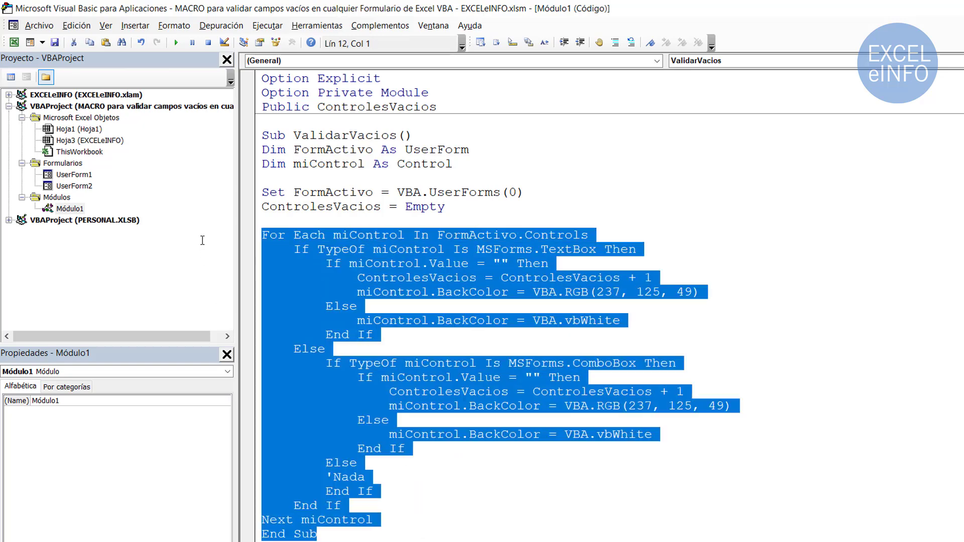
{"action": "left_click", "coordinate": [338, 264]}
{"action": "key", "text": "alt+Tab"}
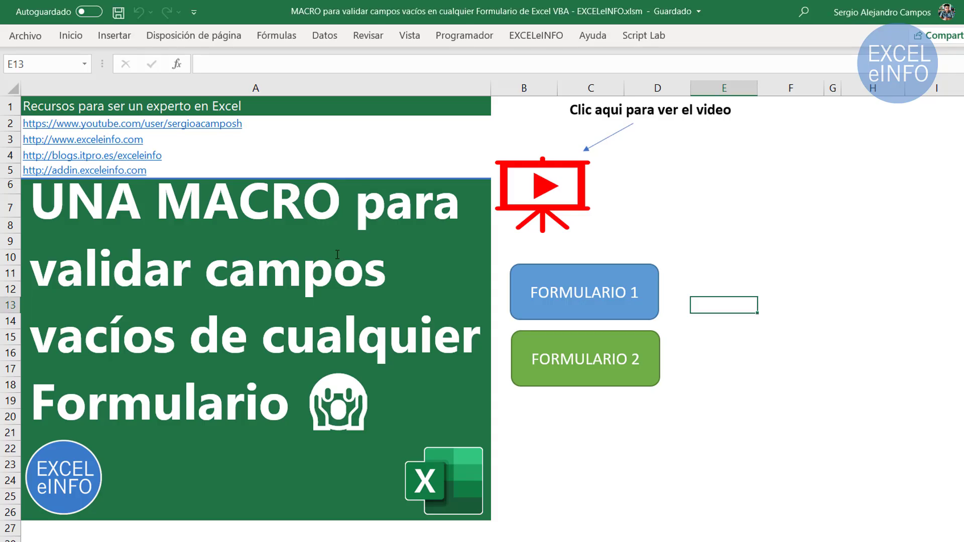
{"action": "left_click", "coordinate": [534, 36]}
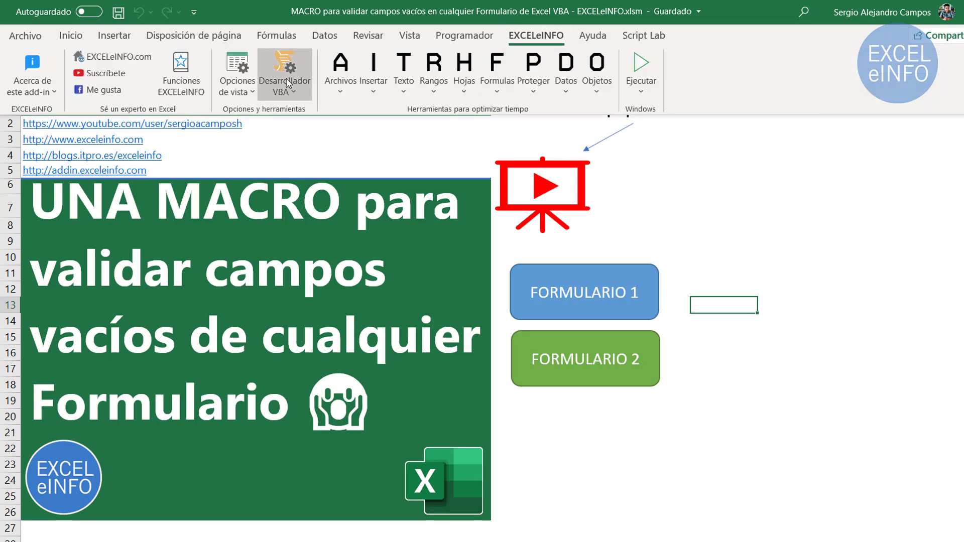
{"action": "left_click", "coordinate": [285, 76]}
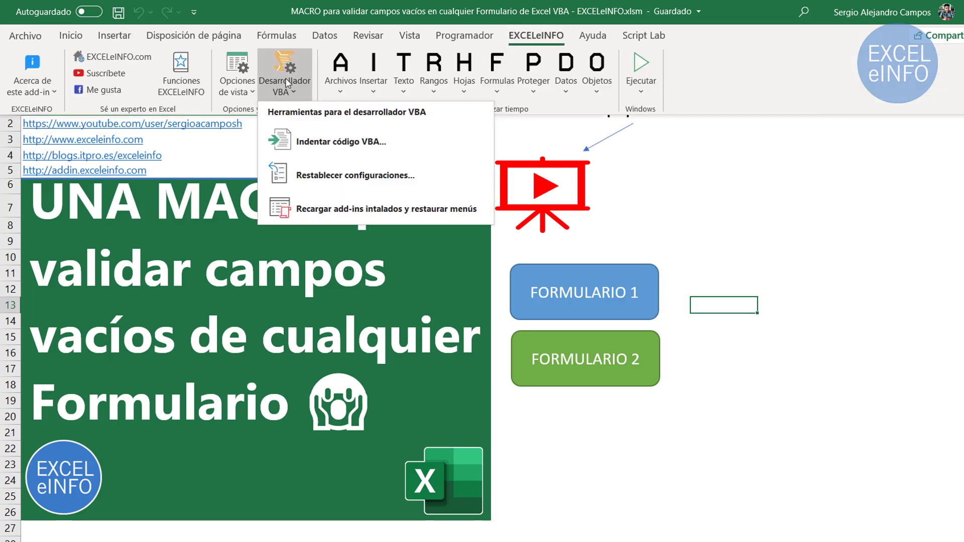
{"action": "left_click", "coordinate": [400, 155]}
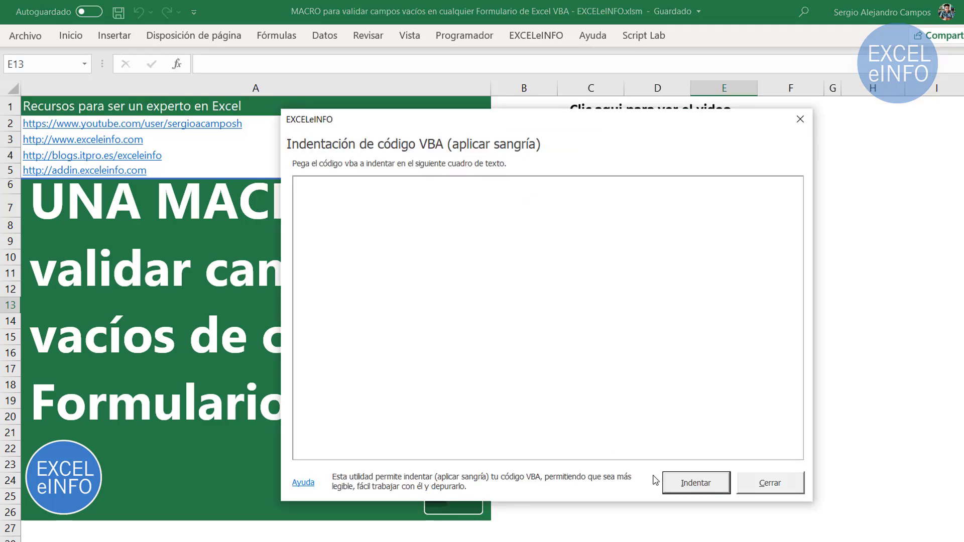
{"action": "left_click", "coordinate": [757, 490]}
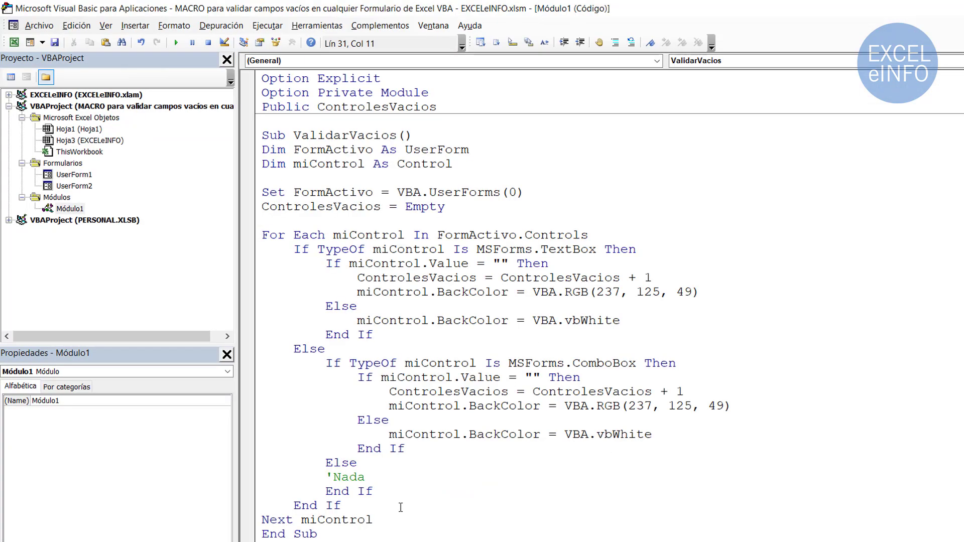
{"action": "left_click_drag", "start_coordinate": [377, 504], "coordinate": [213, 252]}
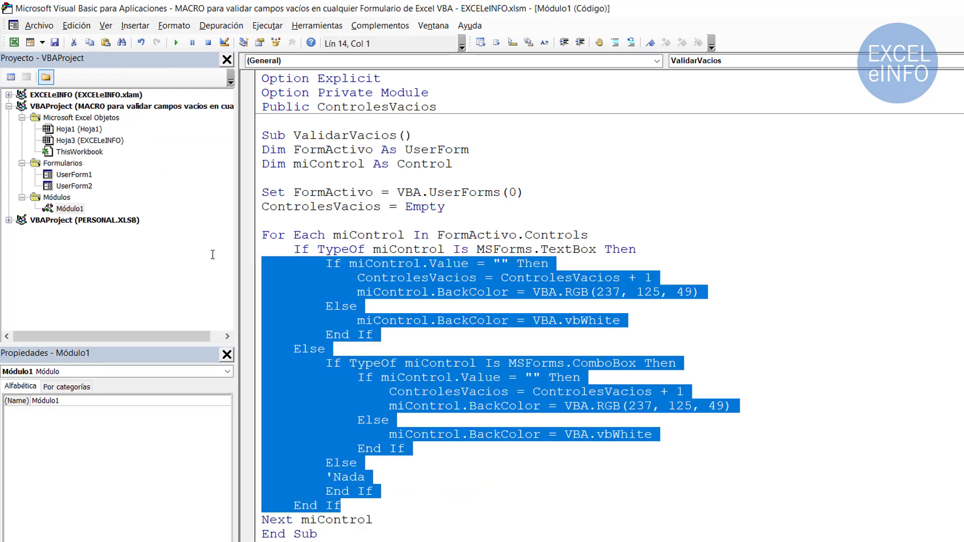
{"action": "left_click", "coordinate": [266, 256]}
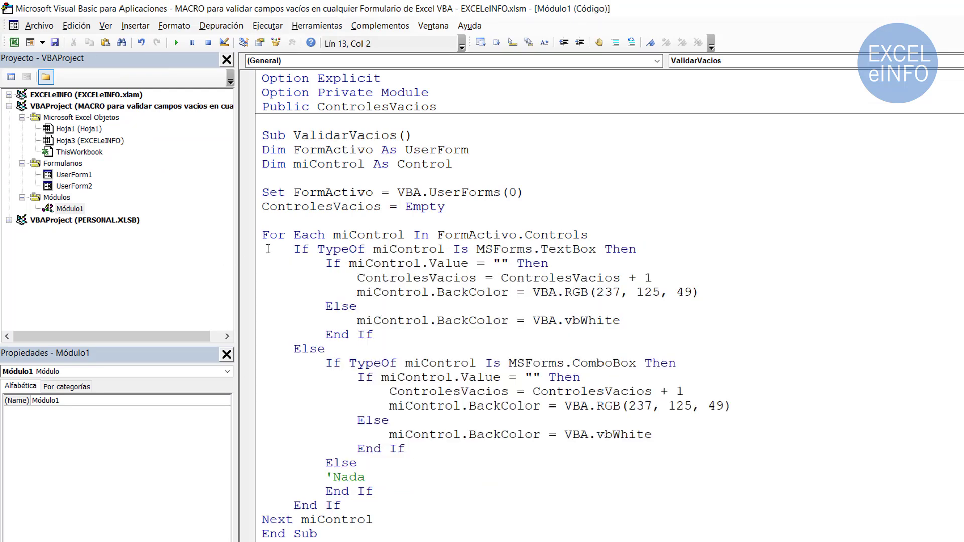
{"action": "left_click", "coordinate": [262, 250]}
{"action": "double_click", "coordinate": [321, 136]}
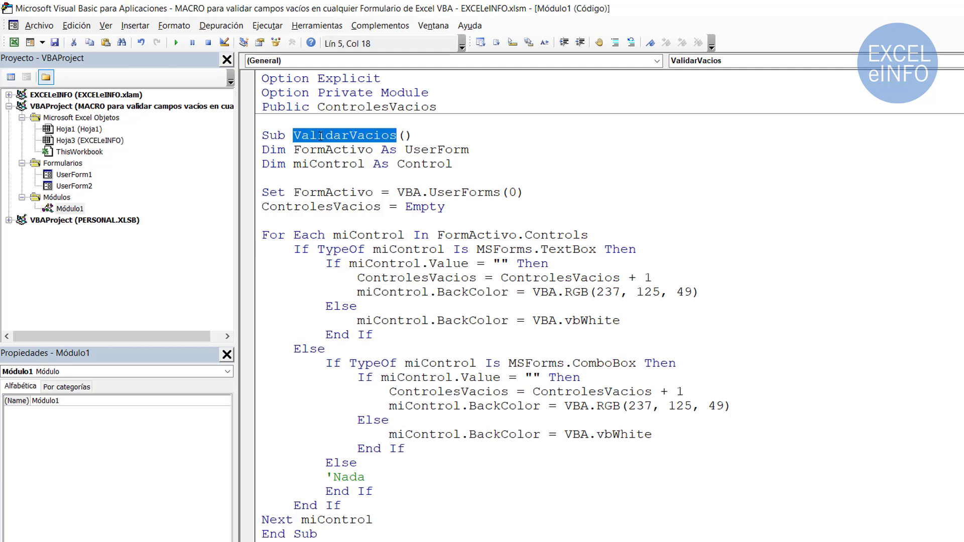
Run ValidarVacios, choose Depurar on runtime error 9, and inspect Set FormActivo = VBA.UserForms(0)
{"action": "left_click", "coordinate": [320, 136]}
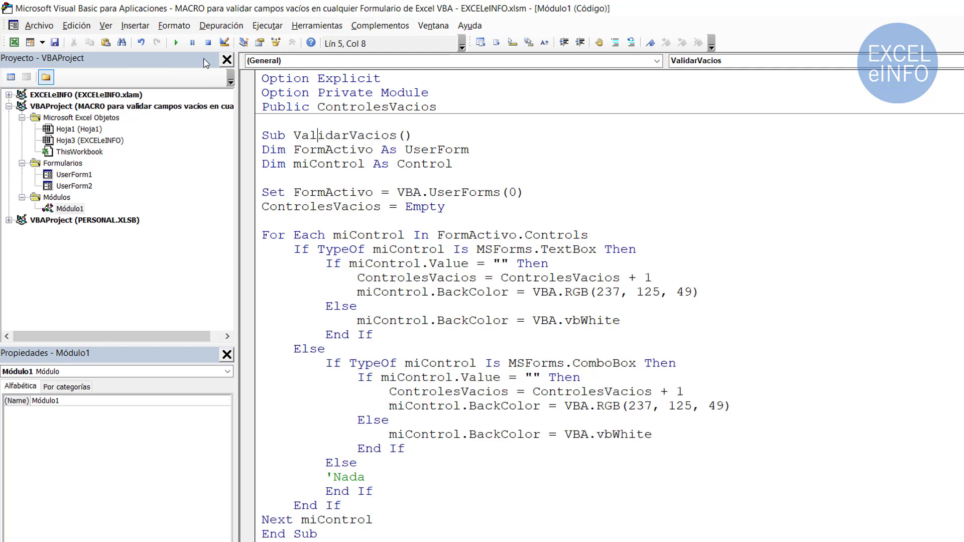
{"action": "left_click", "coordinate": [175, 43]}
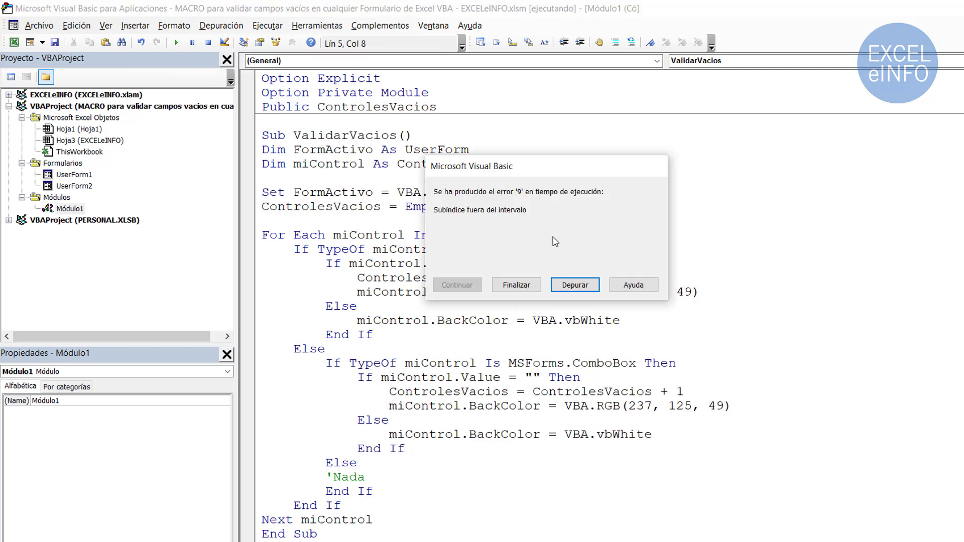
{"action": "left_click", "coordinate": [583, 288]}
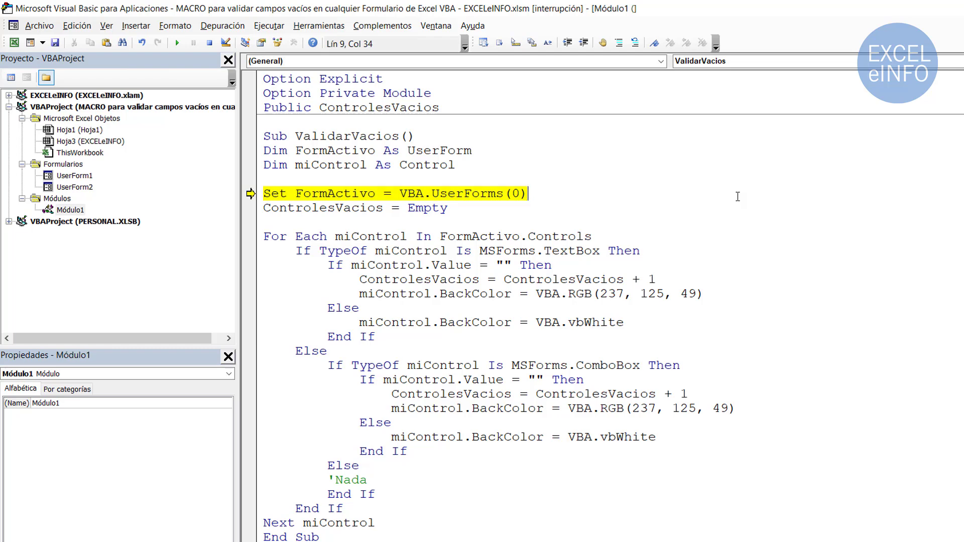
{"action": "key", "text": "ctrl+shift+Left"}
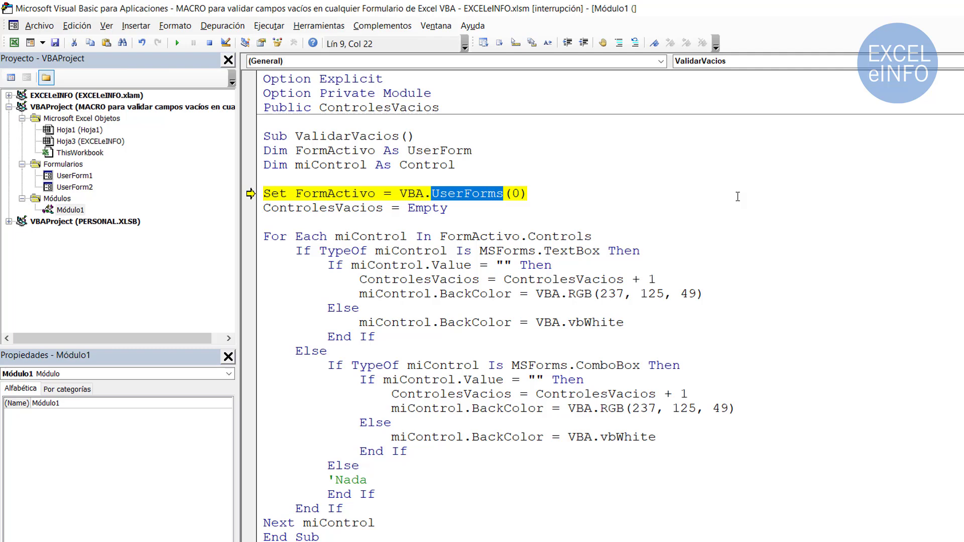
{"action": "key", "text": "ctrl+Right"}
{"action": "key", "text": "ctrl+Right"}
{"action": "key", "text": "shift+Right"}
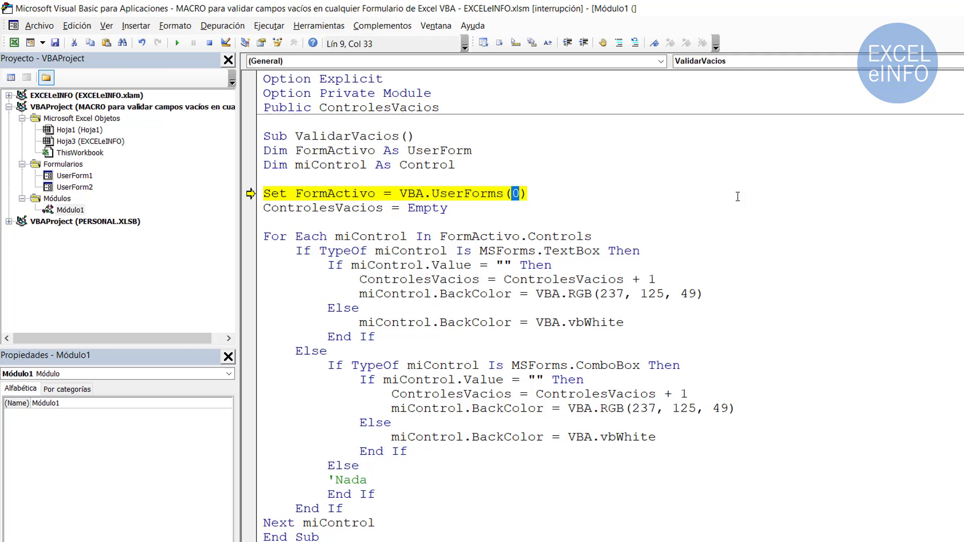
{"action": "key", "text": "End"}
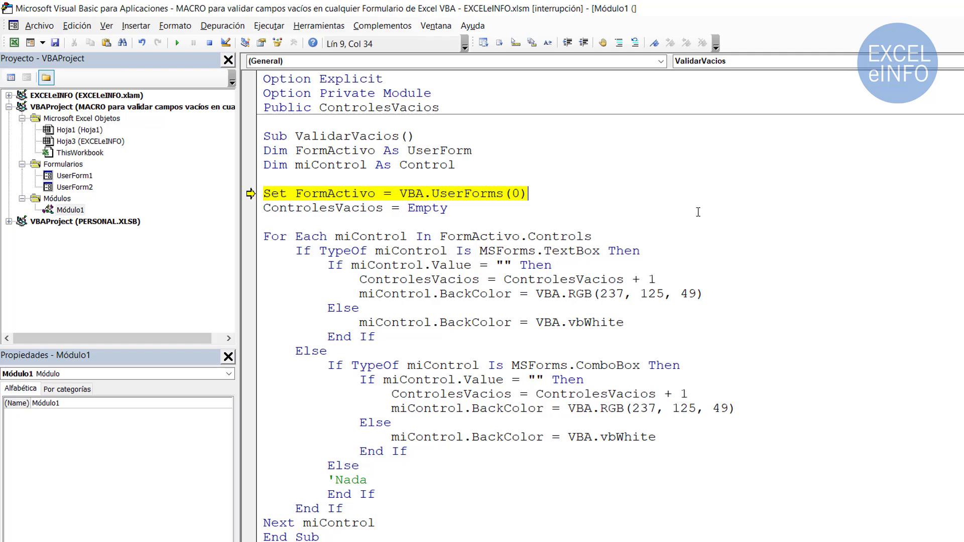
Stop the paused macro and open the click code of UserForm1's ACEPTAR button
{"action": "left_click", "coordinate": [210, 44]}
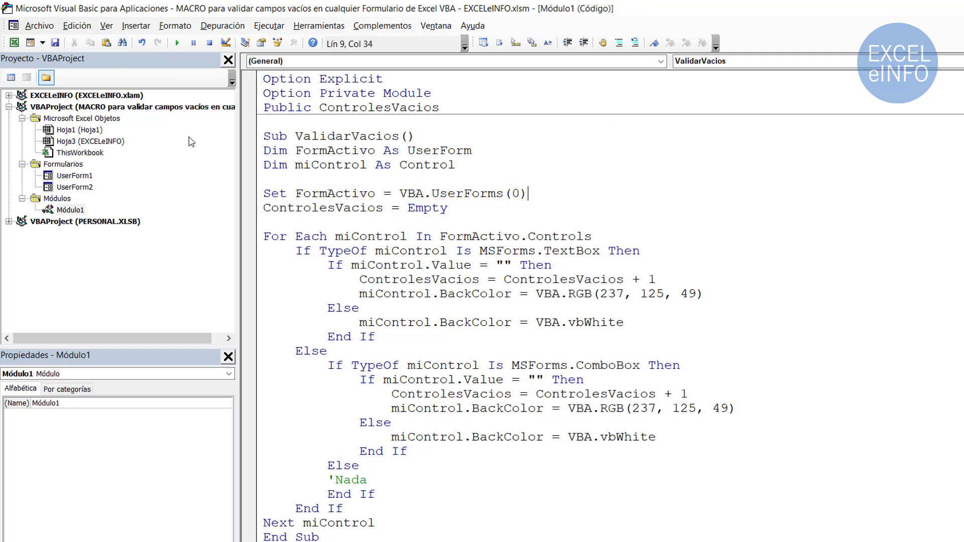
{"action": "double_click", "coordinate": [80, 177]}
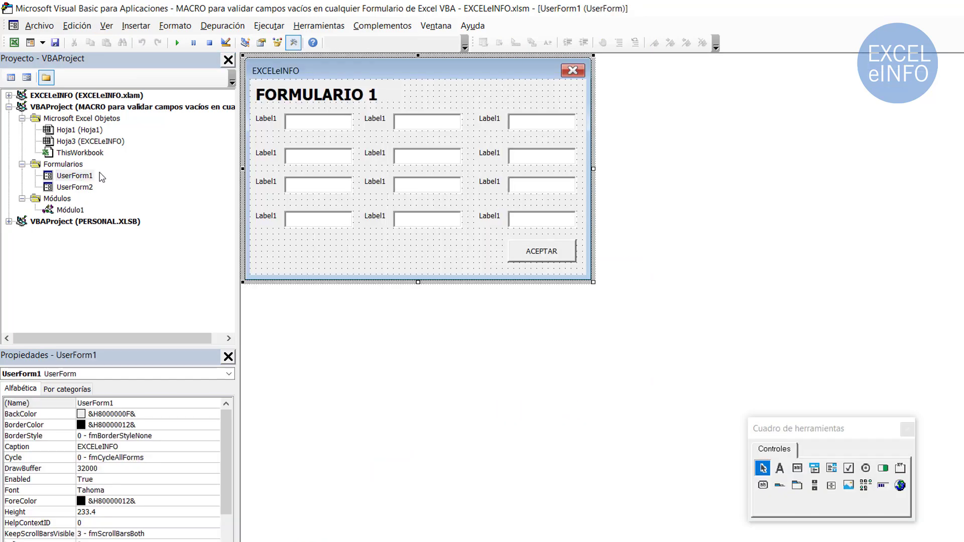
{"action": "right_click", "coordinate": [538, 248]}
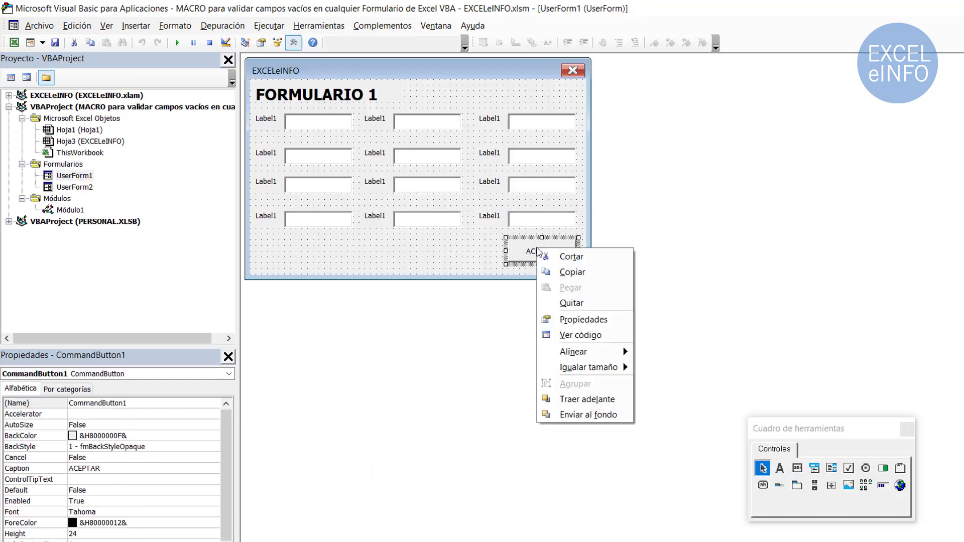
{"action": "left_click", "coordinate": [591, 334]}
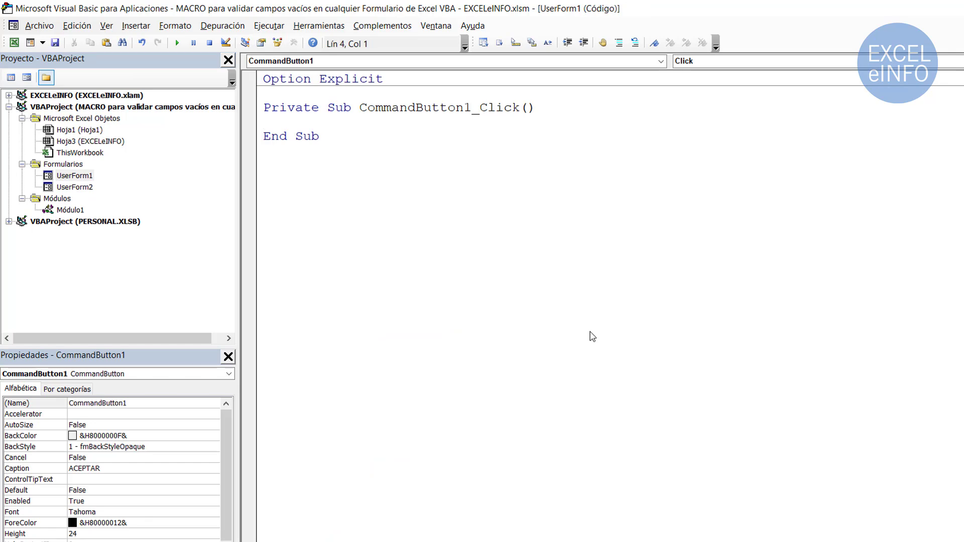
Add the line Call ValidarVacios to the ACEPTAR click procedure
{"action": "type", "text": "cons"}
{"action": "key", "text": "BackSpace"}
{"action": "key", "text": "BackSpace"}
{"action": "key", "text": "BackSpace"}
{"action": "key", "text": "BackSpace"}
{"action": "type", "text": "Clal "}
{"action": "type", "text": "Validar"}
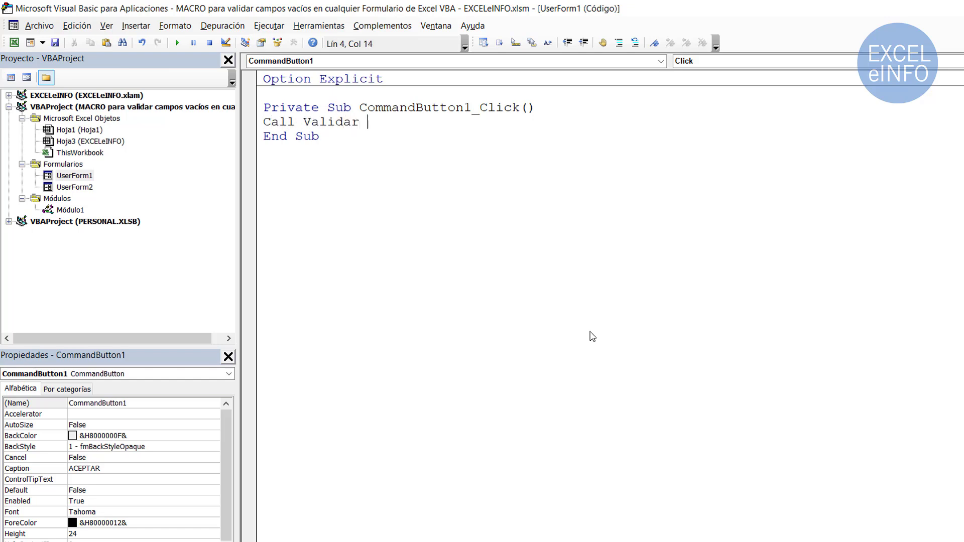
{"action": "key", "text": "BackSpace"}
{"action": "type", "text": "Vac"}
{"action": "type", "text": "ios"}
{"action": "key", "text": "Return"}
Check the ControlesVacios variable in Módulo1, then return to the UserForm1 design
{"action": "key", "text": "shift+F7"}
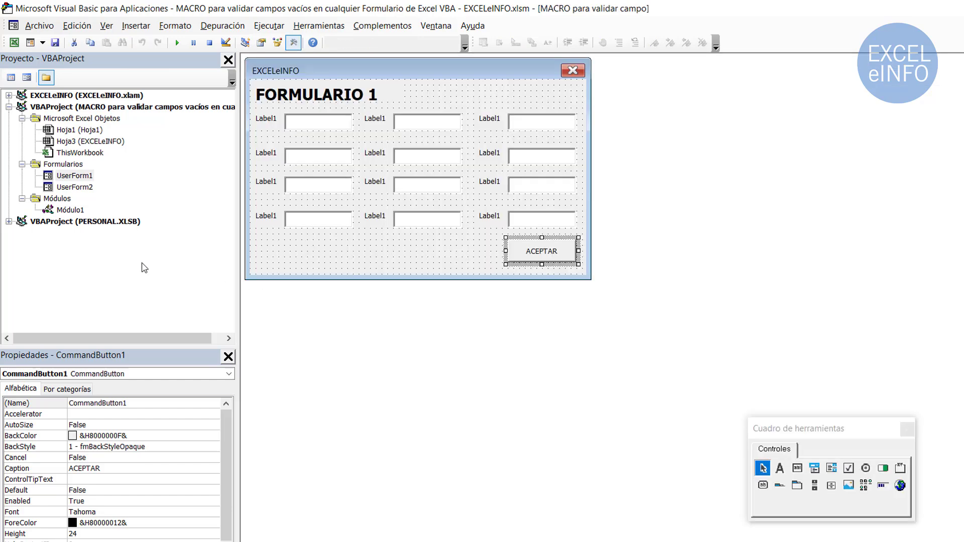
{"action": "double_click", "coordinate": [72, 211]}
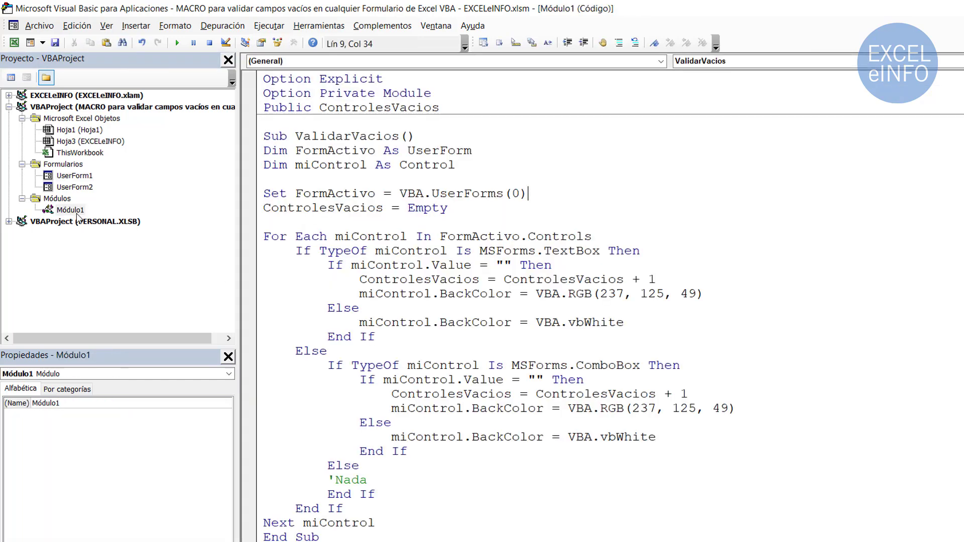
{"action": "double_click", "coordinate": [465, 394]}
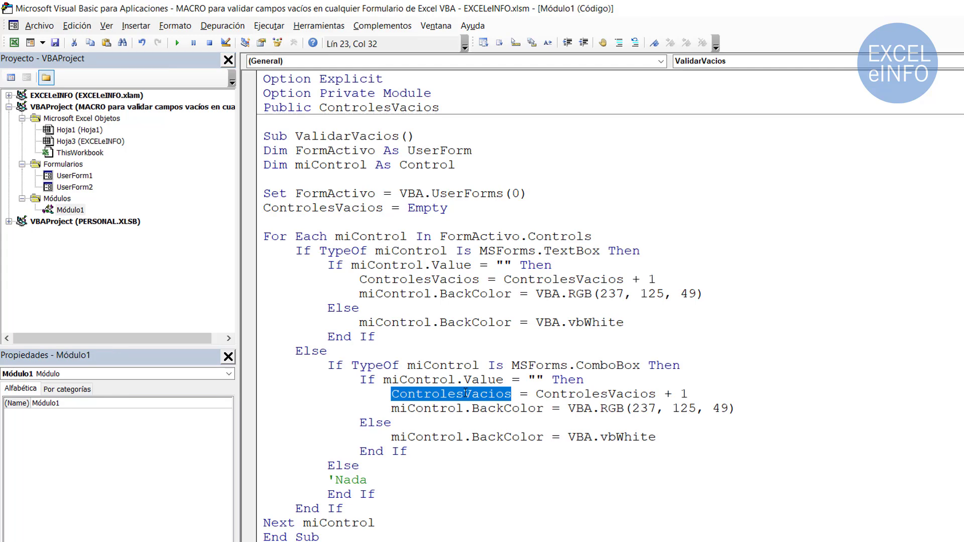
{"action": "double_click", "coordinate": [90, 177]}
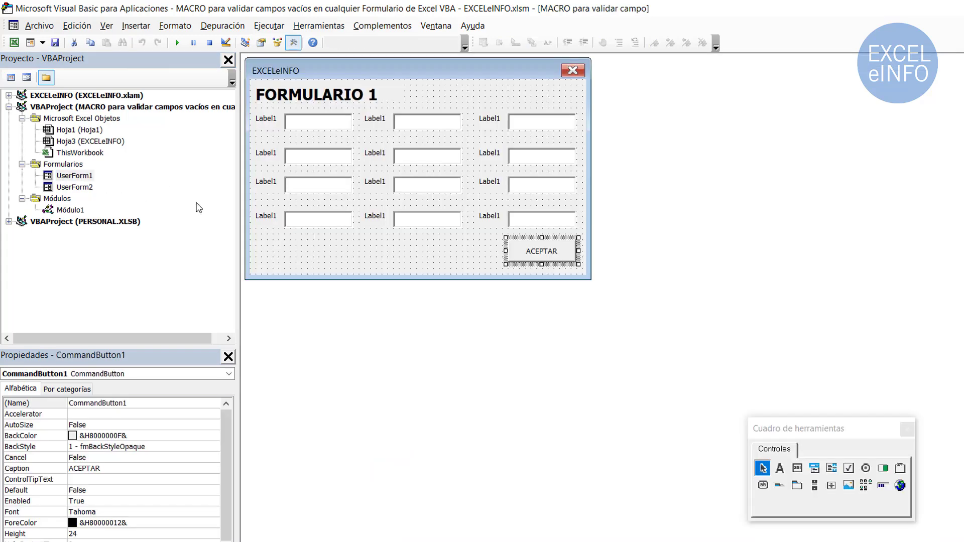
Start an If ControlesVacios <> 0 Then block in ACEPTAR's click code
{"action": "double_click", "coordinate": [551, 251]}
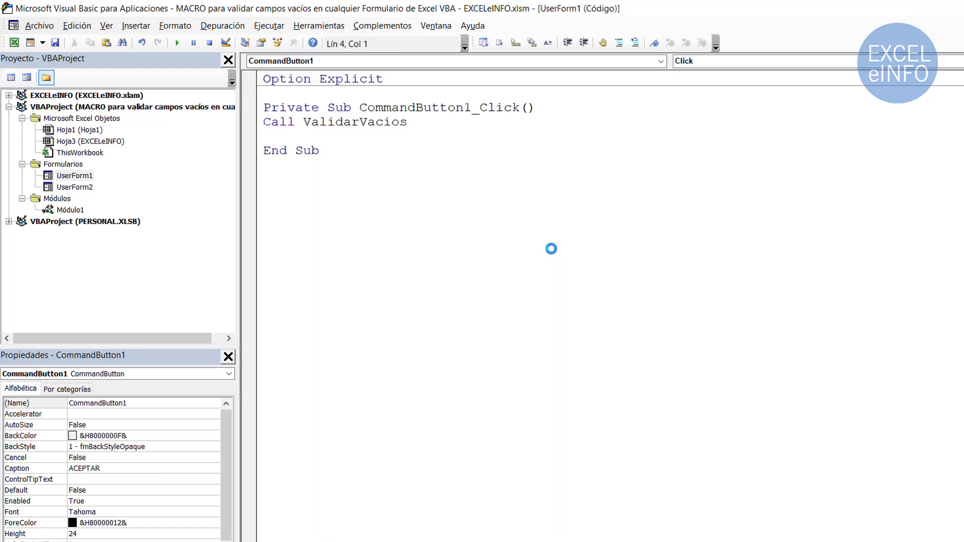
{"action": "key", "text": "Return"}
{"action": "key", "text": "Return"}
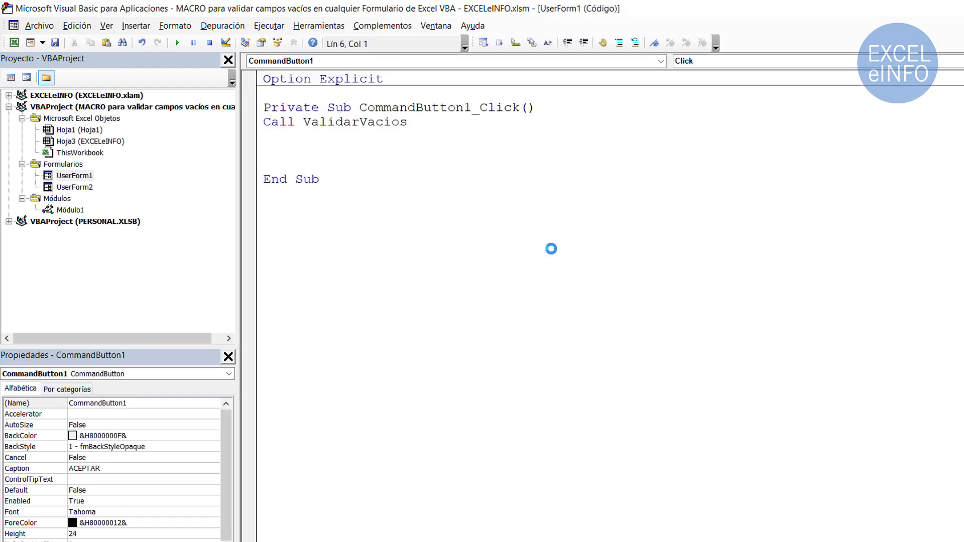
{"action": "type", "text": "If C"}
{"action": "type", "text": "ontrolesVa"}
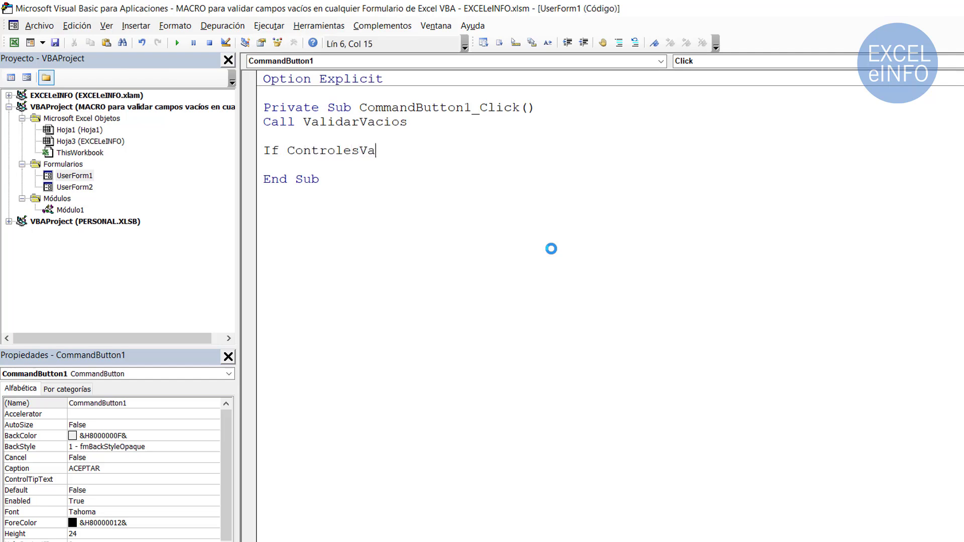
{"action": "type", "text": "cios <"}
{"action": "key", "text": "BackSpace"}
{"action": "type", "text": ">"}
{"action": "type", "text": " 0 th"}
{"action": "type", "text": "n"}
{"action": "key", "text": "BackSpace"}
{"action": "type", "text": "eb"}
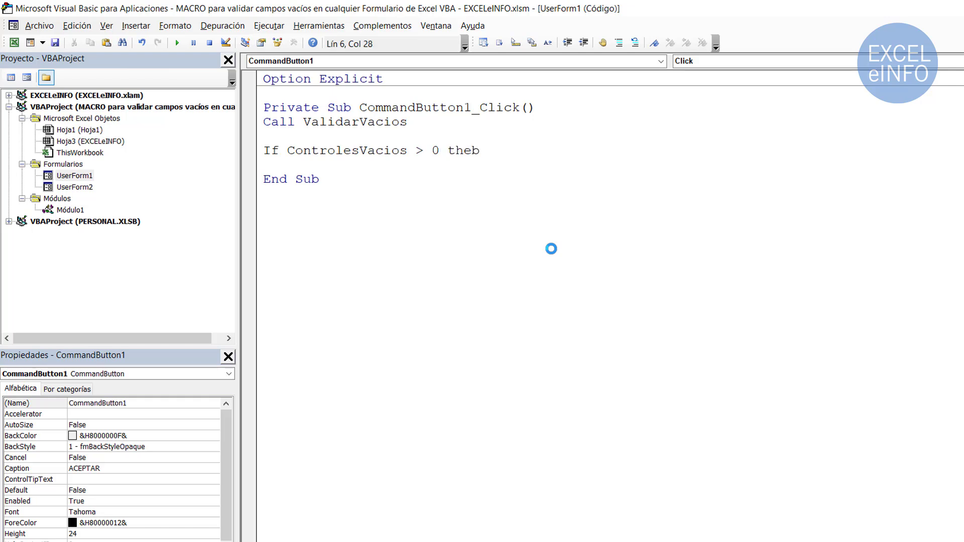
{"action": "key", "text": "BackSpace"}
{"action": "type", "text": "n"}
{"action": "key", "text": "Return"}
{"action": "key", "text": "Tab"}
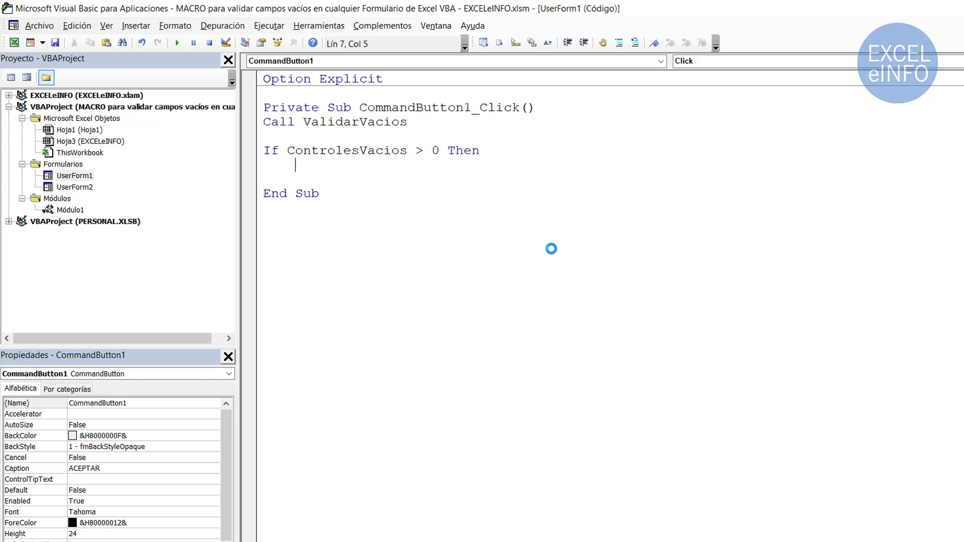
Warn with MsgBox "Hay " & ControlesVacios & " controles vacíos. No se puede continuar.", vbExclamation
{"action": "type", "text": "msg"}
{"action": "type", "text": "box \""}
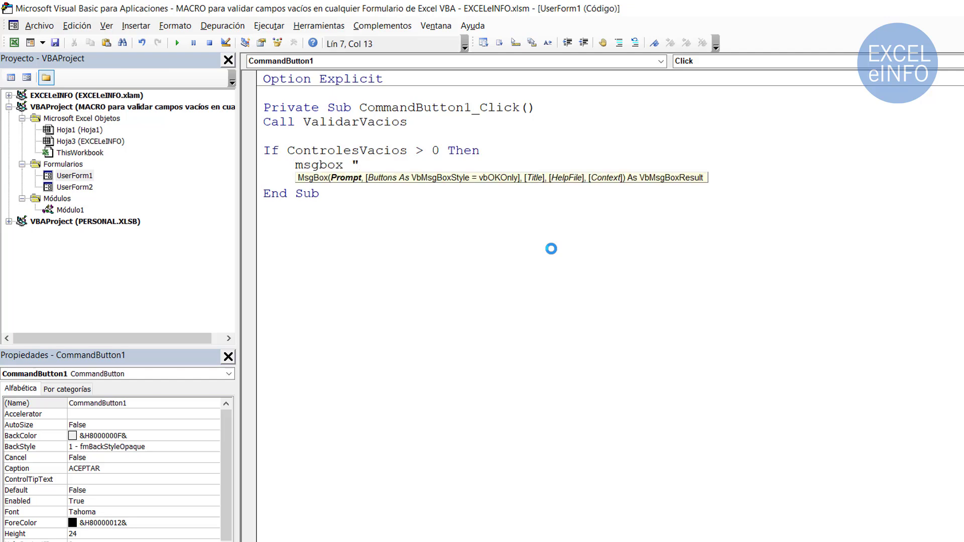
{"action": "type", "text": "Hay"}
{"action": "type", "text": " \"& C"}
{"action": "type", "text": "ontrolesVa"}
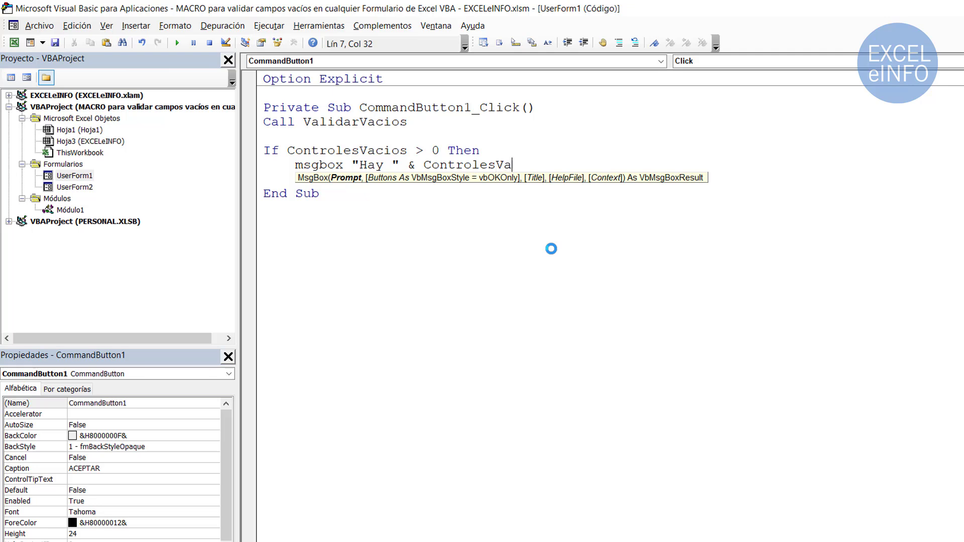
{"action": "type", "text": "cios"}
{"action": "type", "text": "&\" "}
{"action": "type", "text": "conrol"}
{"action": "key", "text": "BackSpace"}
{"action": "key", "text": "BackSpace"}
{"action": "key", "text": "BackSpace"}
{"action": "type", "text": "trol"}
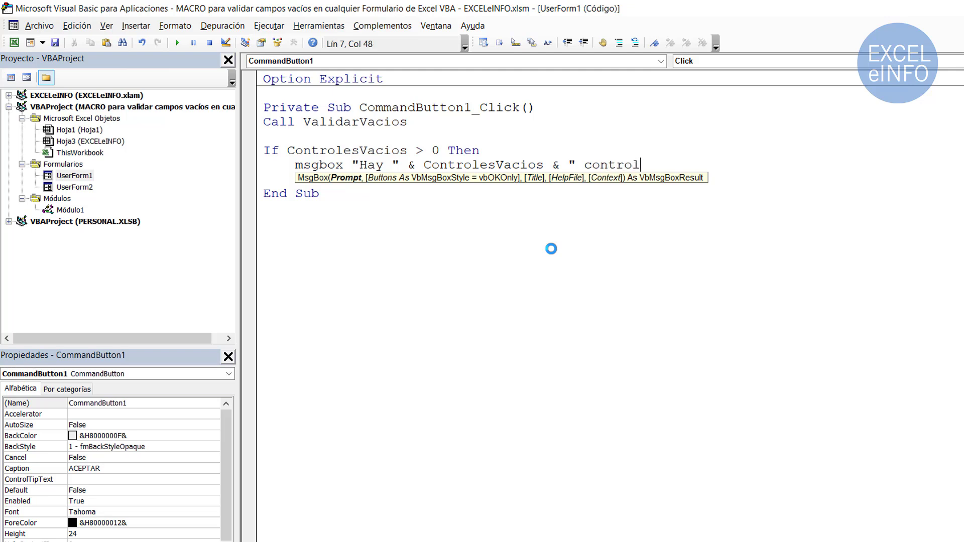
{"action": "type", "text": "es vacíos. "}
{"action": "type", "text": "No se puede cont"}
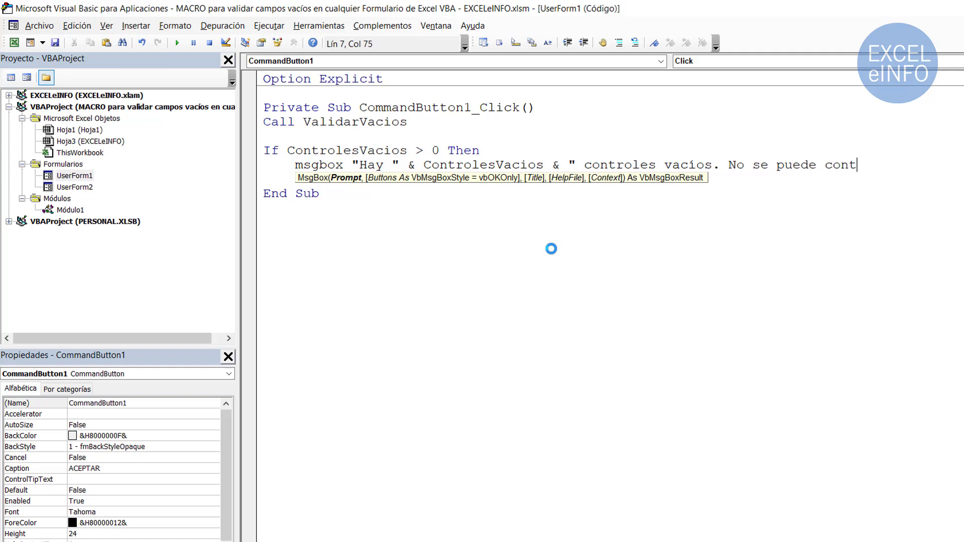
{"action": "type", "text": "inuar.\","}
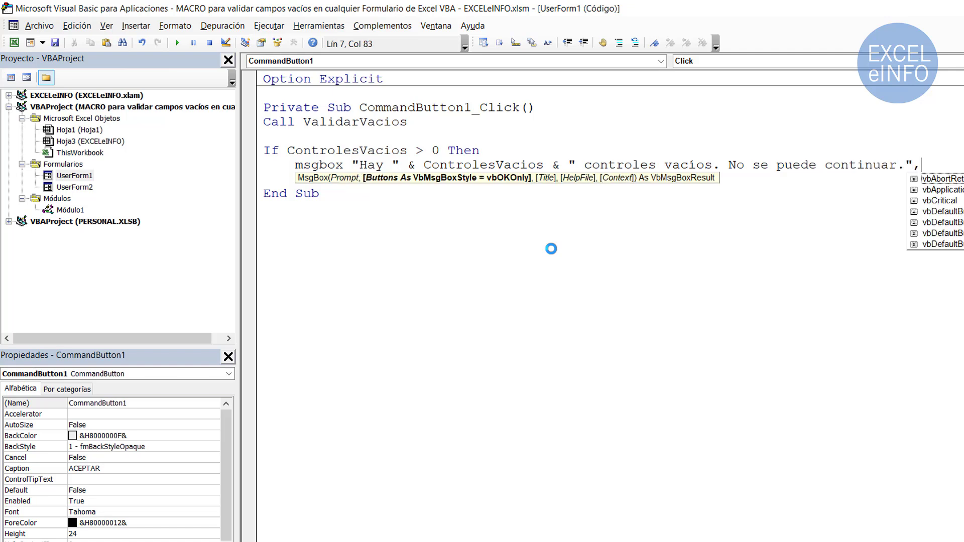
{"action": "type", "text": "vbex"}
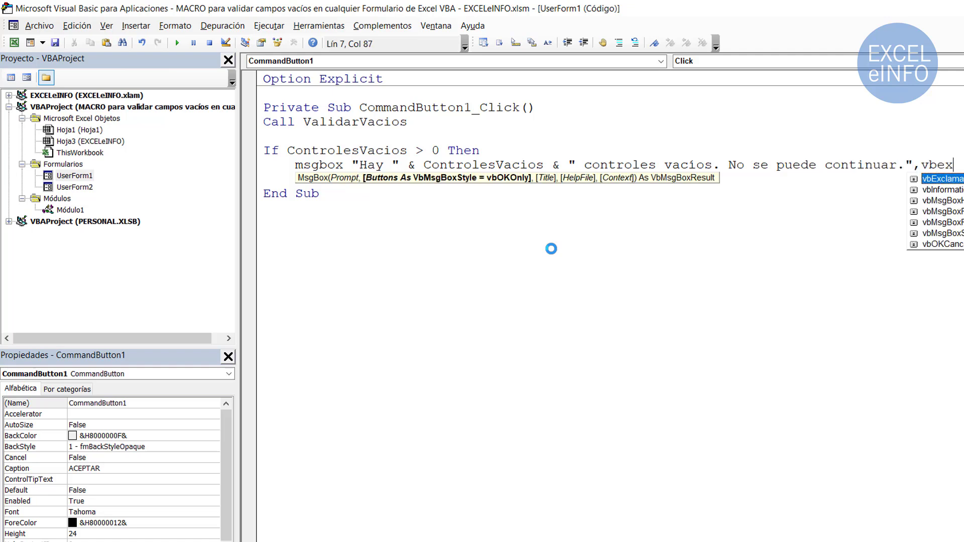
{"action": "key", "text": "Tab"}
{"action": "key", "text": "Return"}
Add an Else branch showing a "Continuar" message with vbInformation
{"action": "type", "text": "els"}
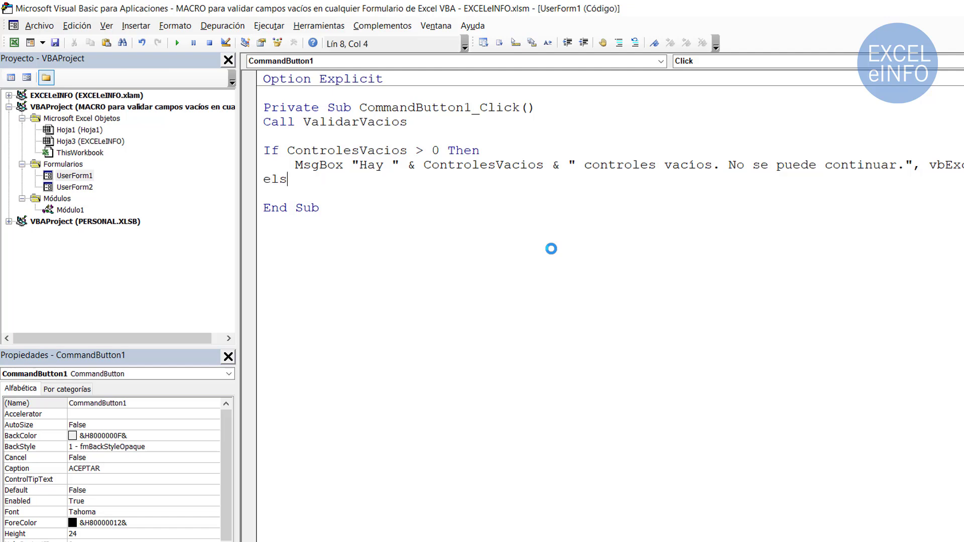
{"action": "type", "text": "e"}
{"action": "key", "text": "Return"}
{"action": "key", "text": "Tab"}
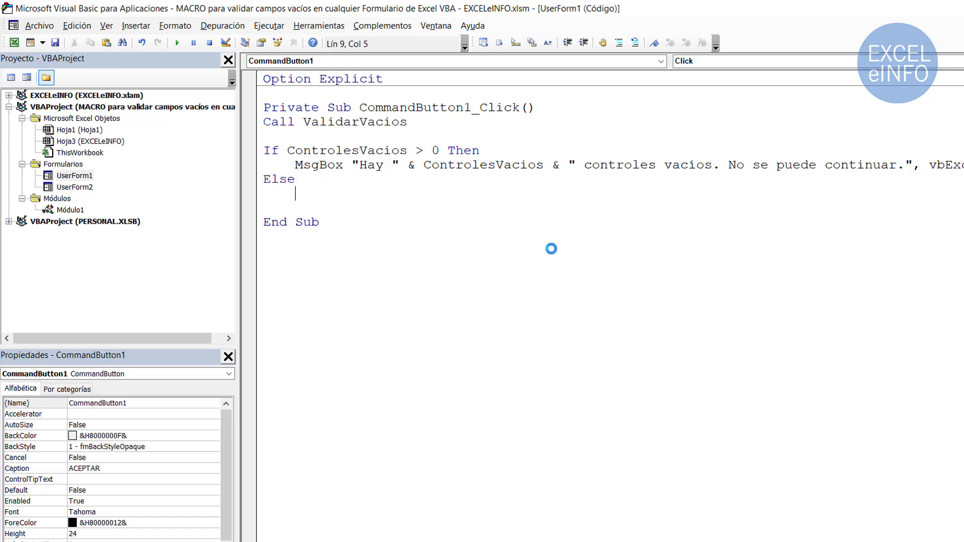
{"action": "type", "text": "msgbox \""}
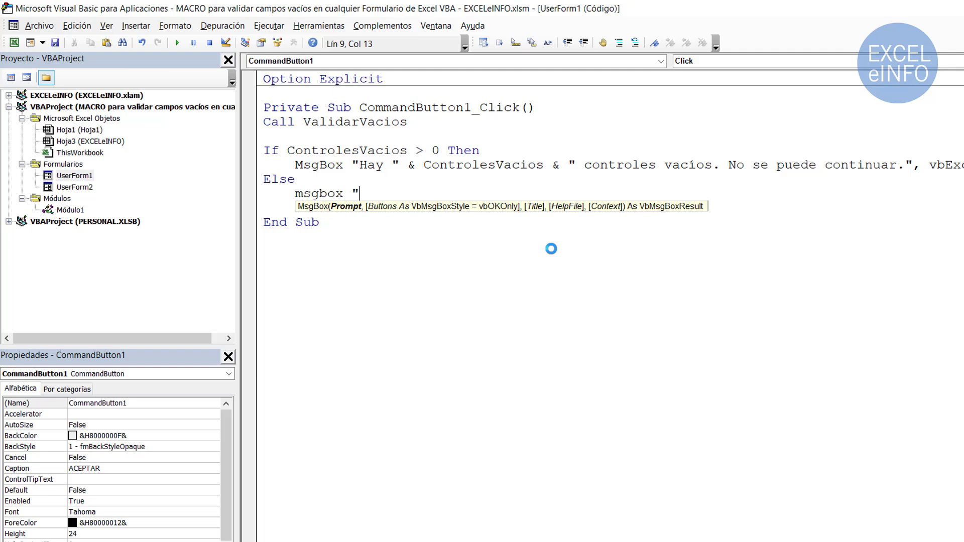
{"action": "type", "text": "Co"}
{"action": "type", "text": "ntin"}
{"action": "type", "text": "uar\""}
{"action": "key", "text": "BackSpace"}
{"action": "type", "text": ".\",v"}
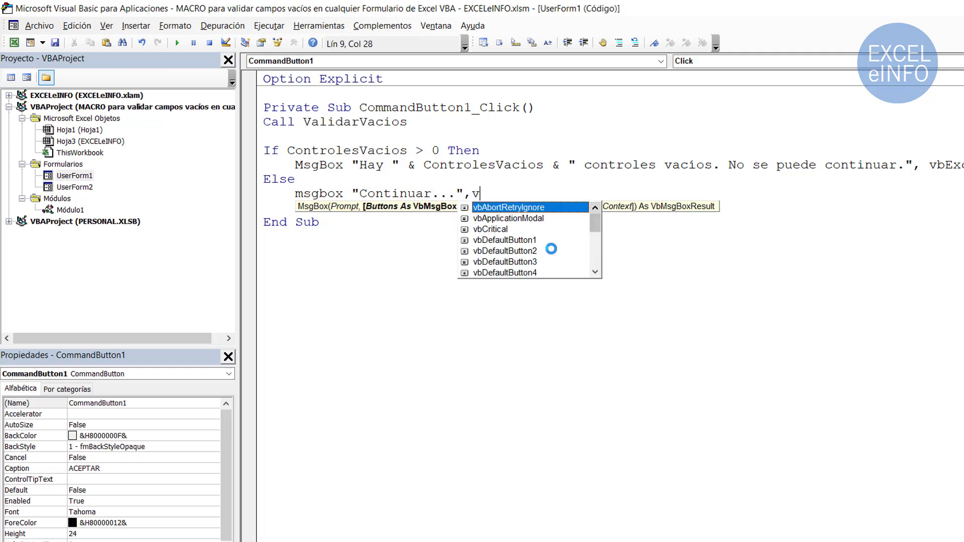
{"action": "type", "text": "bi"}
{"action": "key", "text": "Tab"}
{"action": "key", "text": "Return"}
{"action": "type", "text": "'"}
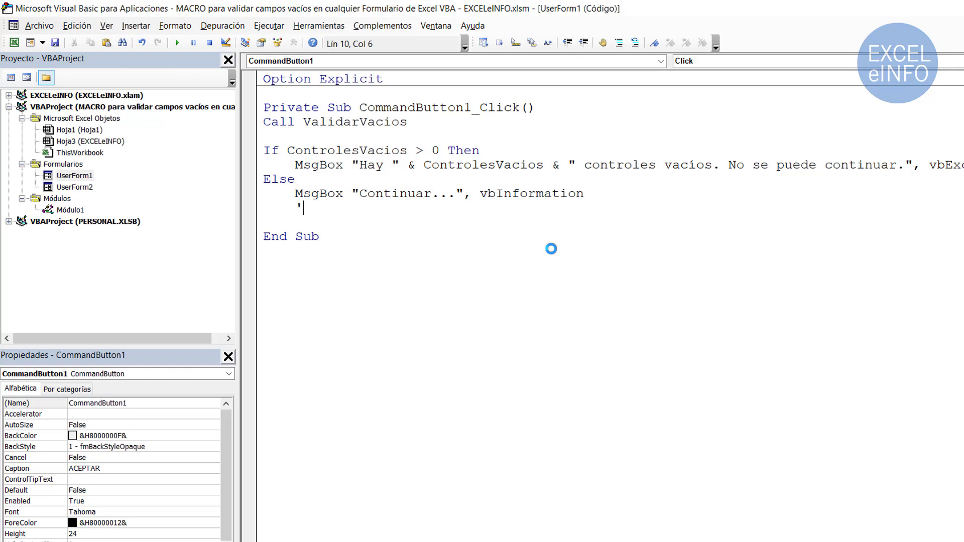
Add the 'Tu macro comment, close the block with End If, and switch to Excel
{"action": "type", "text": "Tu macro"}
{"action": "key", "text": "Home"}
{"action": "key", "text": "Home"}
{"action": "key", "text": "shift+End"}
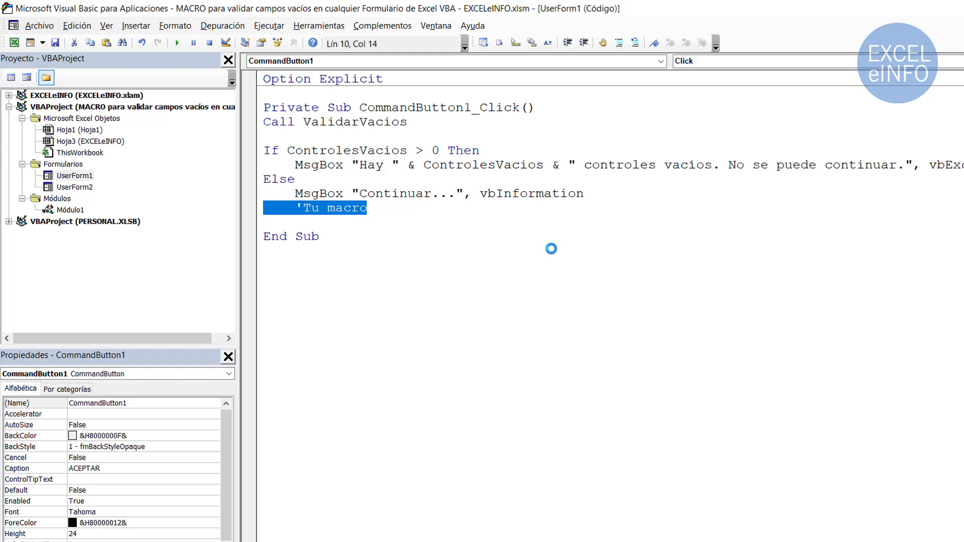
{"action": "key", "text": "Down"}
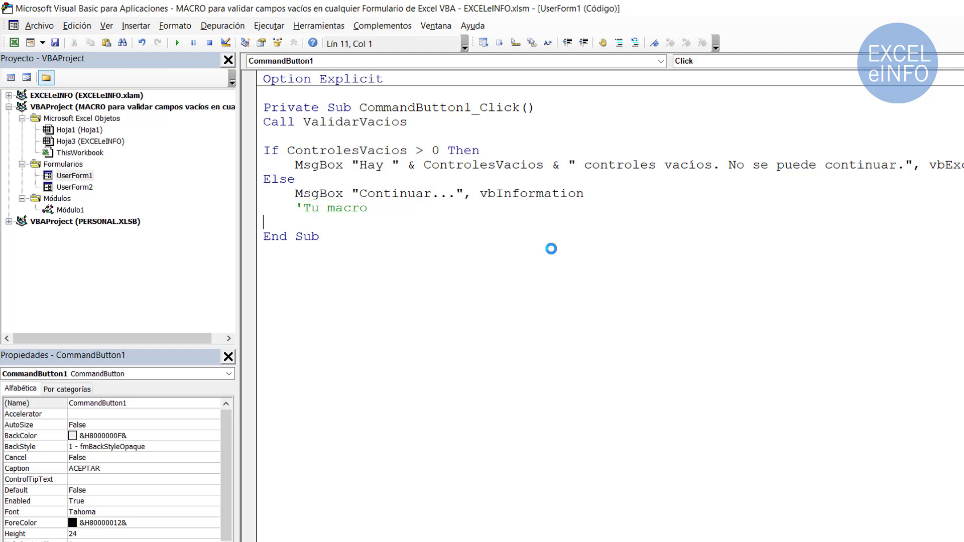
{"action": "type", "text": "e"}
{"action": "key", "text": "BackSpace"}
{"action": "type", "text": "nd"}
{"action": "type", "text": "if"}
{"action": "key", "text": "Down"}
{"action": "key", "text": "alt+Tab"}
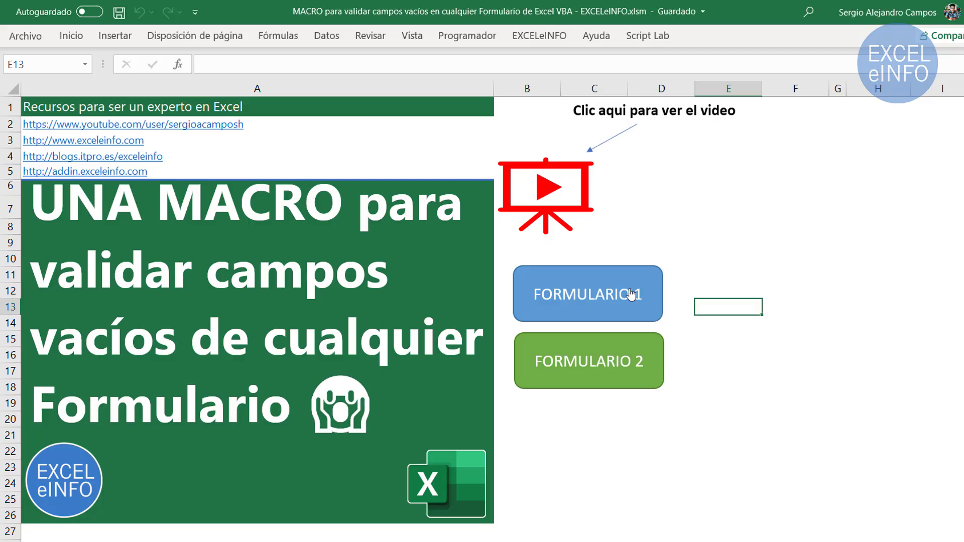
{"action": "left_click", "coordinate": [631, 294]}
{"action": "left_click", "coordinate": [696, 395]}
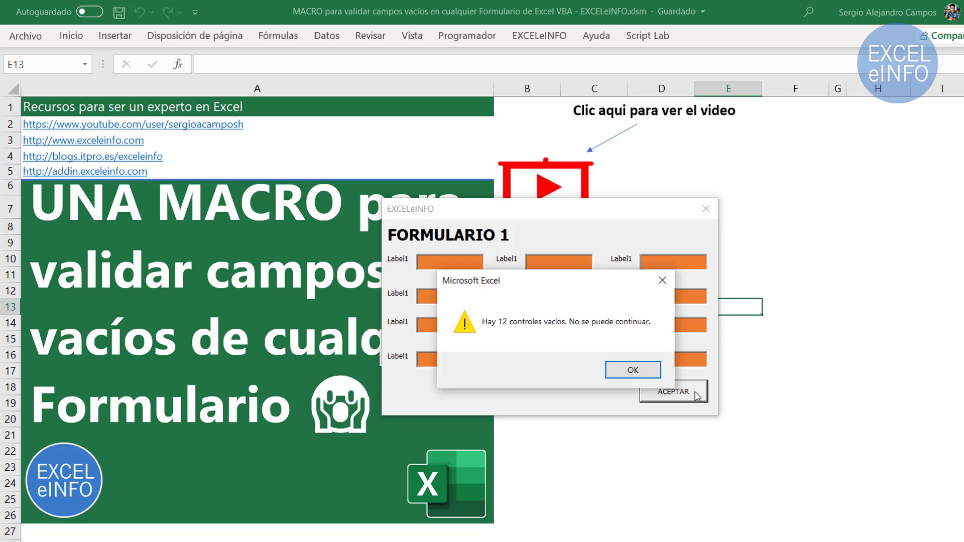
{"action": "key", "text": "Return"}
{"action": "left_click", "coordinate": [481, 262]}
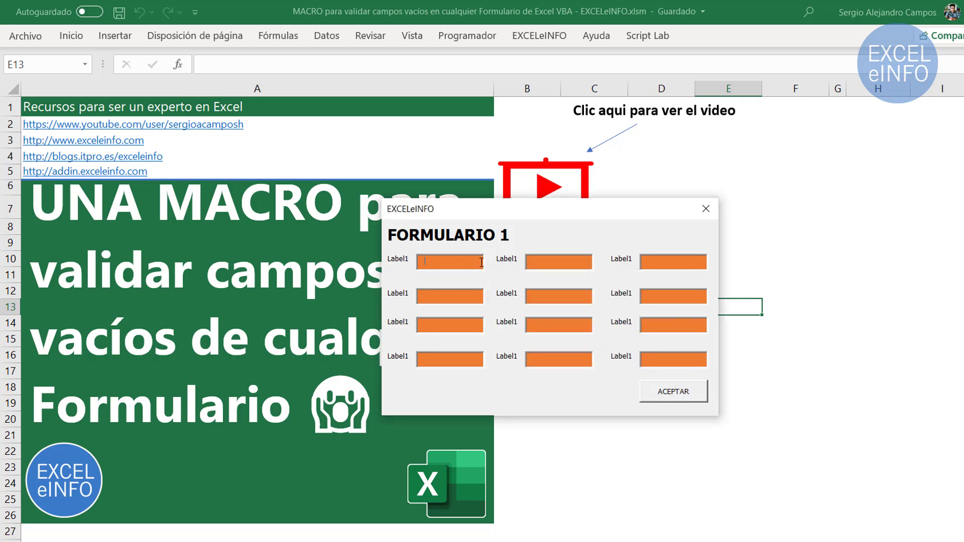
{"action": "type", "text": "j"}
{"action": "key", "text": "Tab"}
{"action": "type", "text": "j"}
{"action": "type", "text": "j"}
{"action": "key", "text": "Tab"}
{"action": "type", "text": "j"}
{"action": "left_click", "coordinate": [673, 392]}
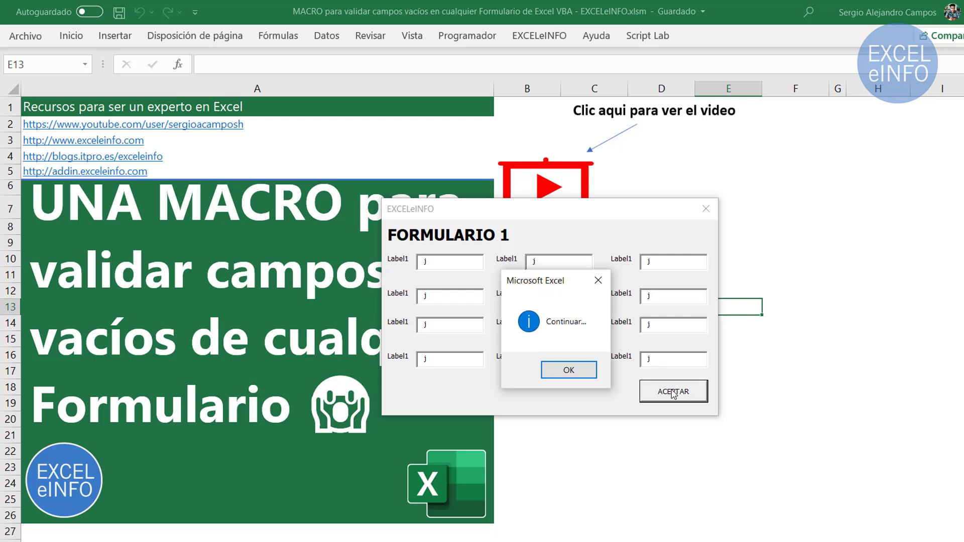
{"action": "key", "text": "Return"}
{"action": "left_click", "coordinate": [703, 211]}
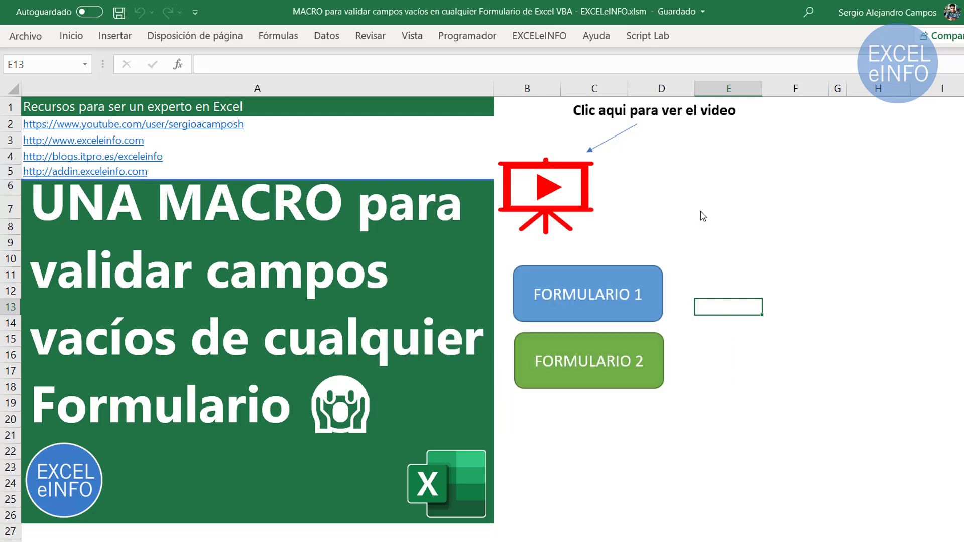
{"action": "key", "text": "alt+Tab"}
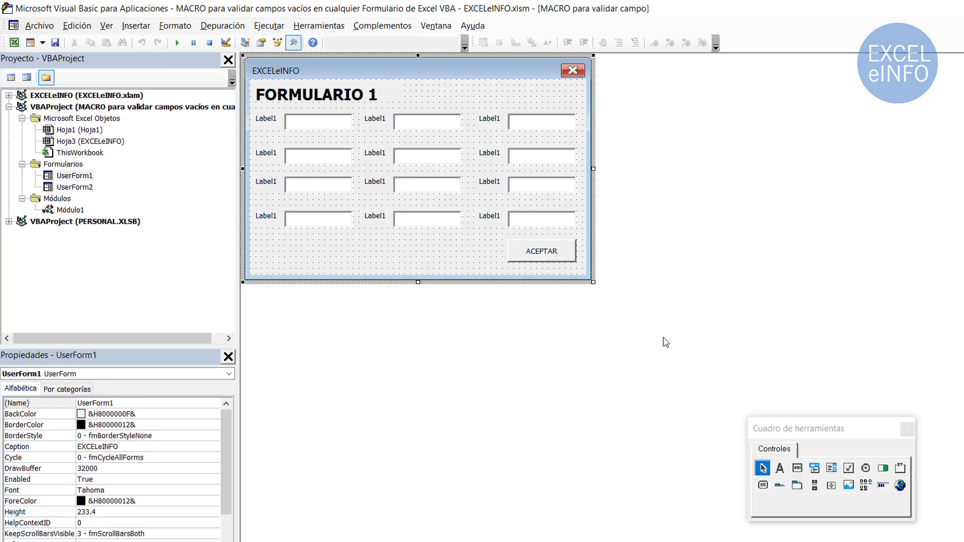
Copy the Call ValidarVacios…End If code from FORMULARIO 1's ACEPTAR into FORMULARIO 2's ACEPTAR click procedure
{"action": "double_click", "coordinate": [518, 249]}
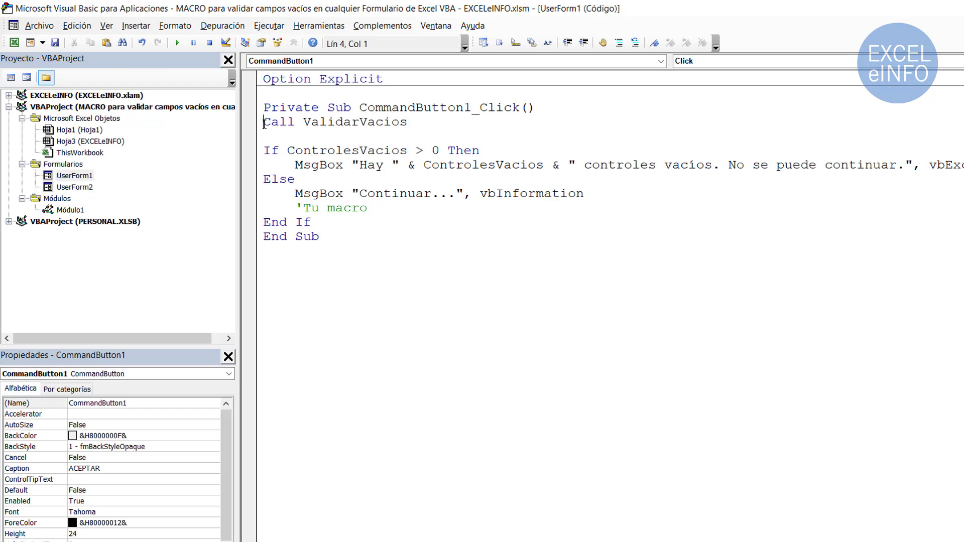
{"action": "left_click_drag", "start_coordinate": [265, 123], "coordinate": [357, 217]}
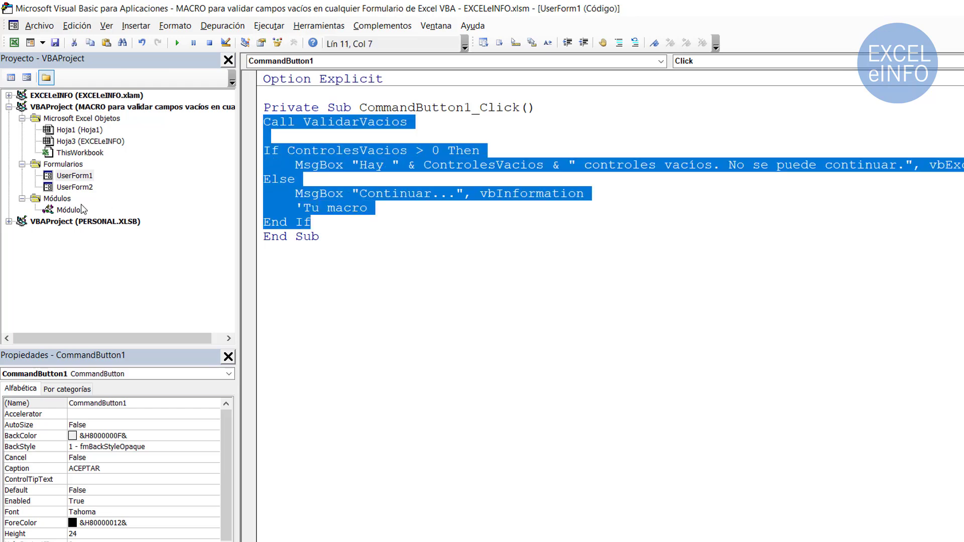
{"action": "double_click", "coordinate": [75, 187]}
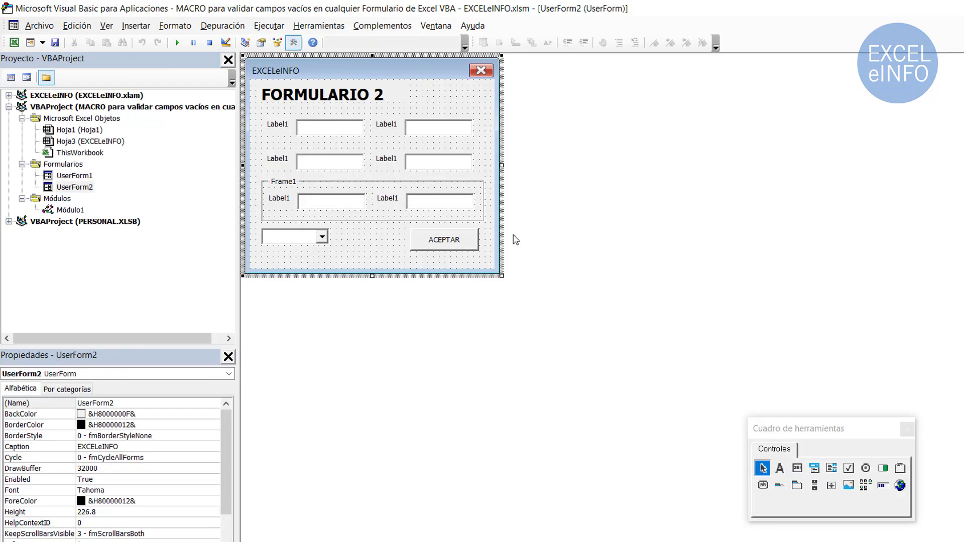
{"action": "right_click", "coordinate": [442, 239]}
{"action": "left_click", "coordinate": [476, 324]}
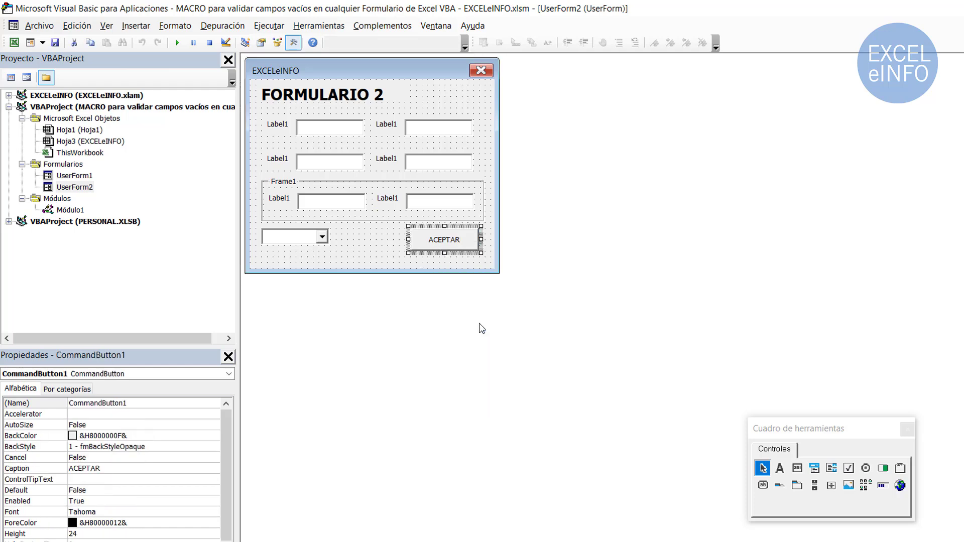
{"action": "key", "text": "ctrl+v"}
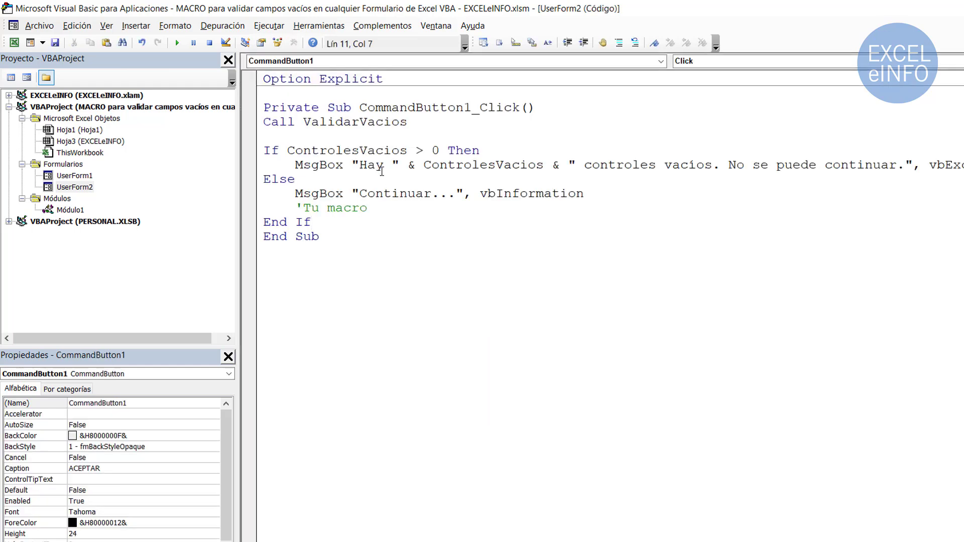
{"action": "mouse_move", "coordinate": [312, 222]}
{"action": "left_mouse_down"}
{"action": "mouse_move", "coordinate": [263, 150]}
{"action": "mouse_move", "coordinate": [263, 121]}
{"action": "left_mouse_up"}
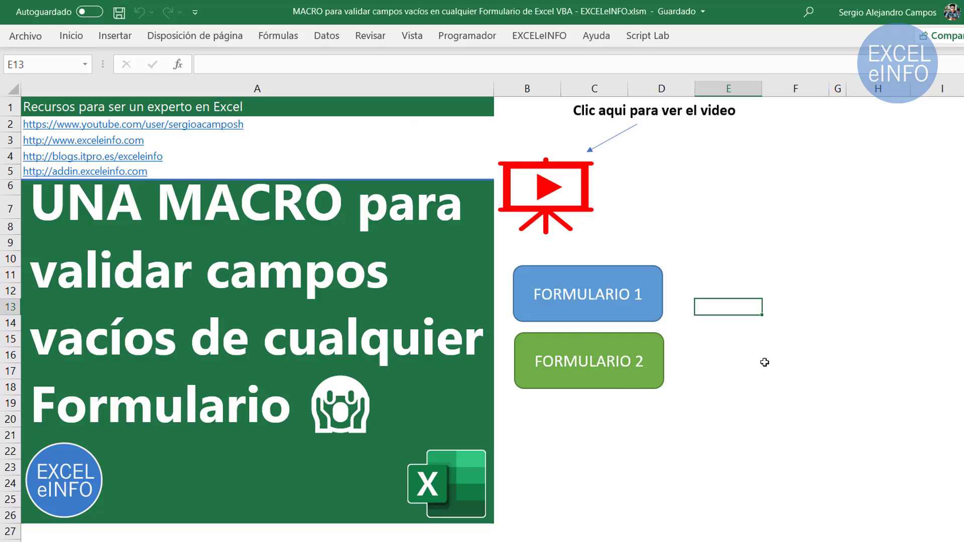
Submit FORMULARIO 2 empty to get the 7 empty-controls warning, then start filling fields
{"action": "left_click", "coordinate": [609, 367]}
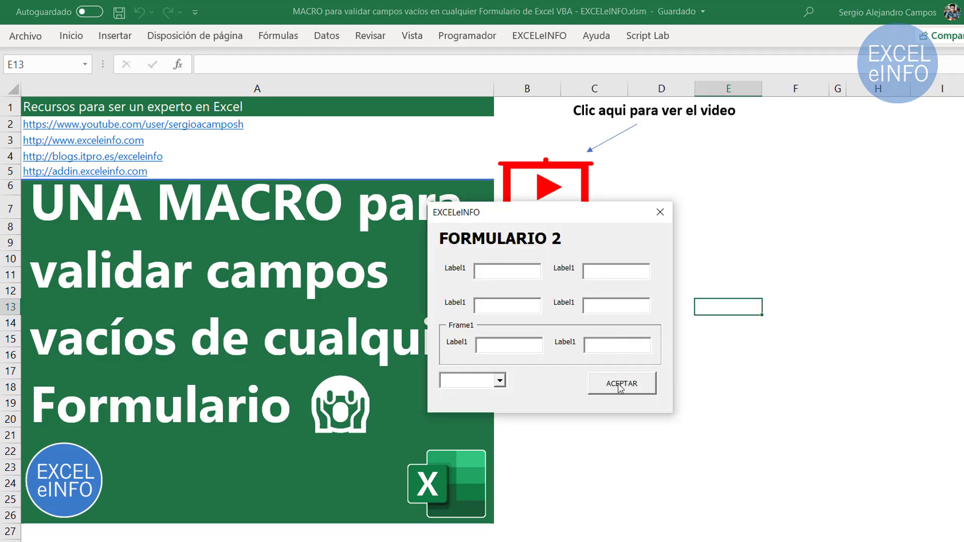
{"action": "left_click", "coordinate": [622, 388]}
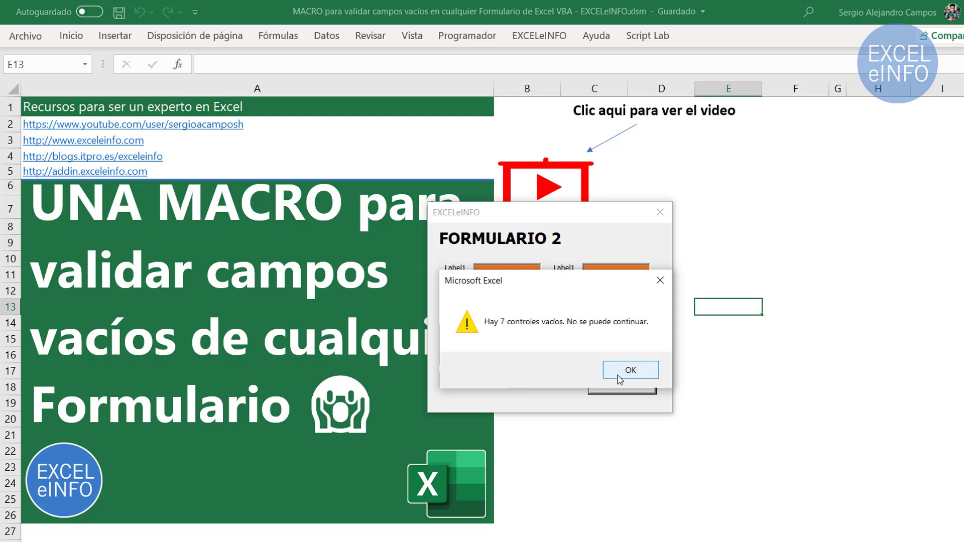
{"action": "left_click", "coordinate": [621, 380]}
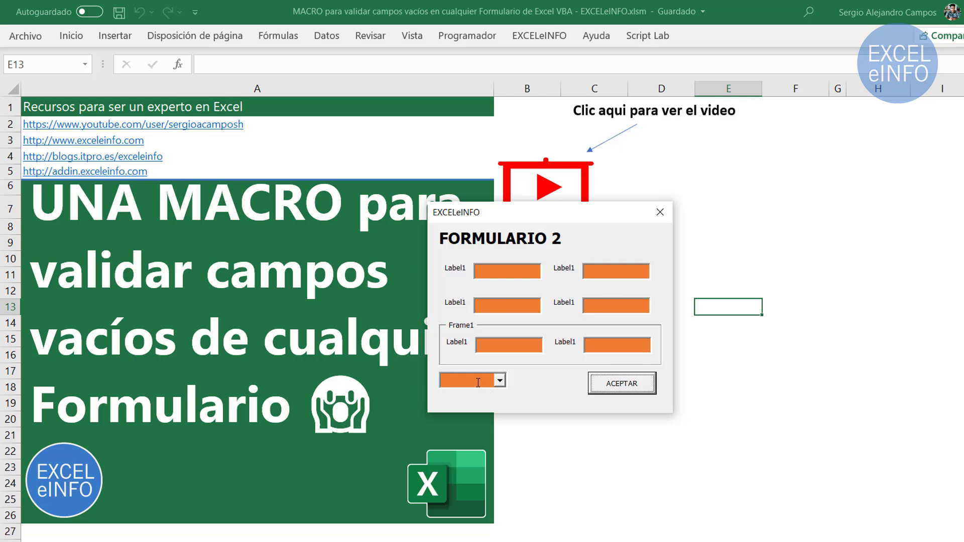
{"action": "left_click", "coordinate": [478, 383]}
{"action": "left_click", "coordinate": [520, 274]}
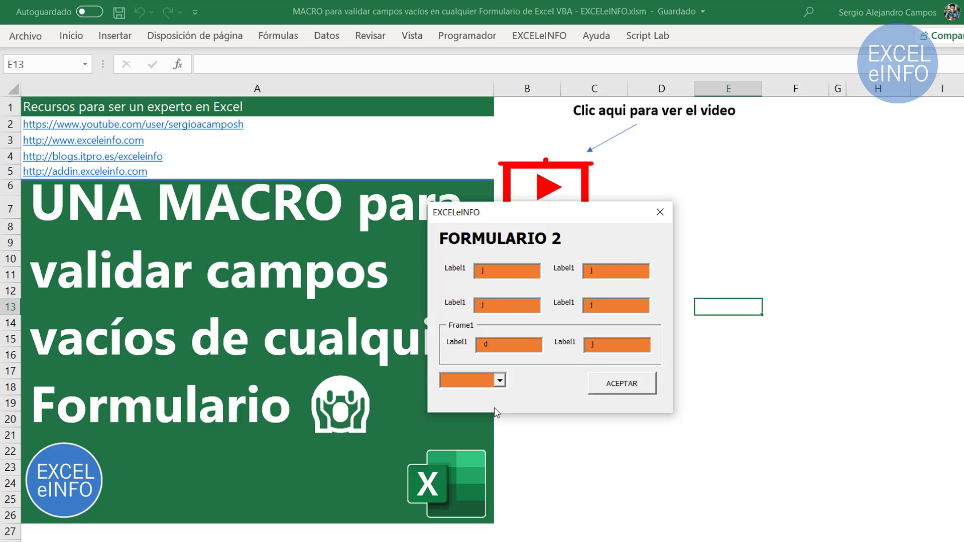
After the one-empty-control warning, set the combo box to s and pass validation with Continuar
{"action": "left_click", "coordinate": [641, 397]}
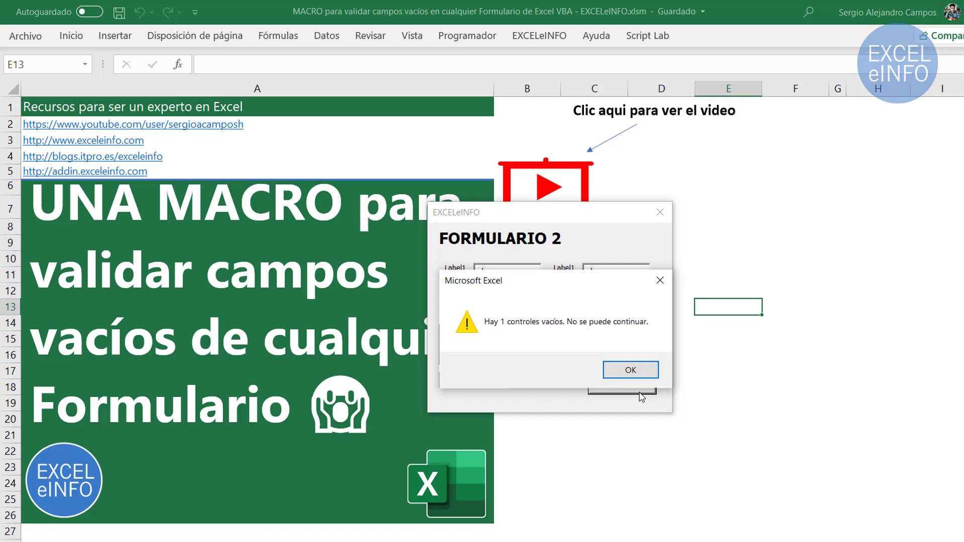
{"action": "key", "text": "Return"}
{"action": "left_click", "coordinate": [459, 382]}
{"action": "type", "text": "s"}
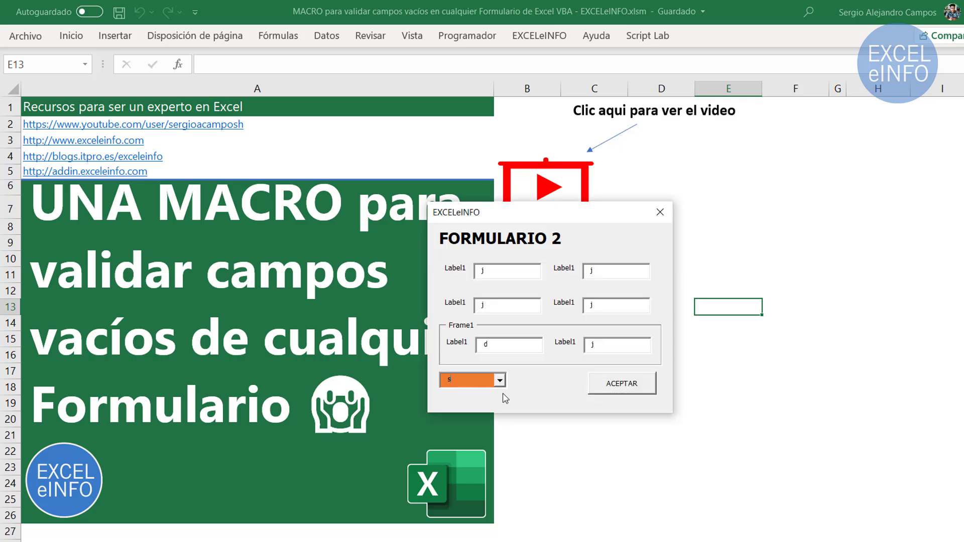
{"action": "left_click", "coordinate": [649, 385]}
{"action": "key", "text": "Return"}
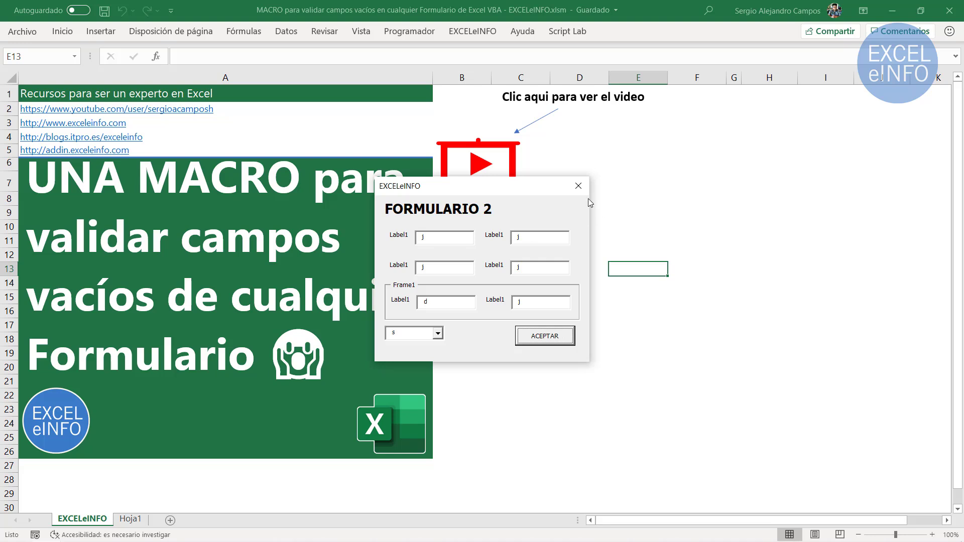
Close FORMULARIO 2, reopen and close FORMULARIO 1, and return to the VBA editor
{"action": "left_click", "coordinate": [578, 186]}
{"action": "left_click", "coordinate": [550, 261]}
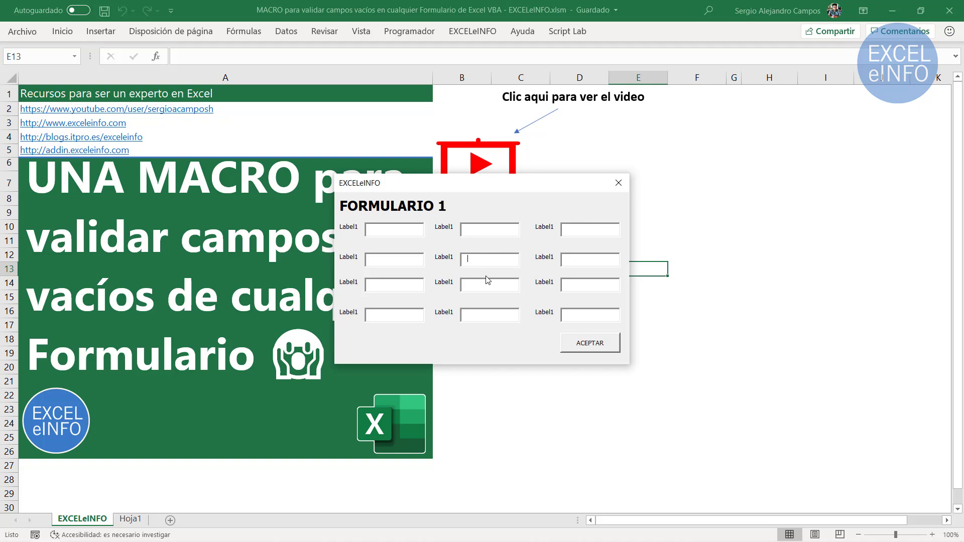
{"action": "left_click", "coordinate": [493, 312]}
{"action": "left_click", "coordinate": [619, 182]}
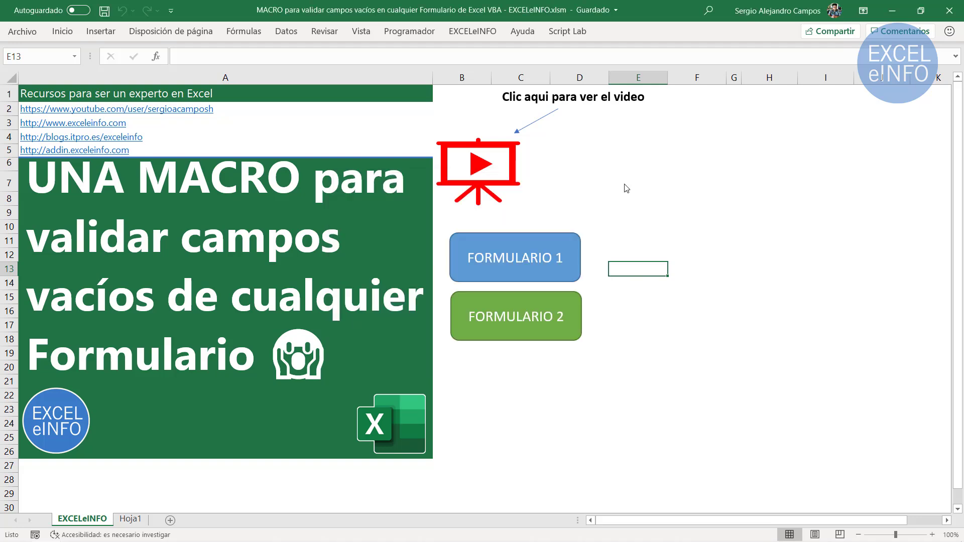
{"action": "key", "text": "alt+Tab"}
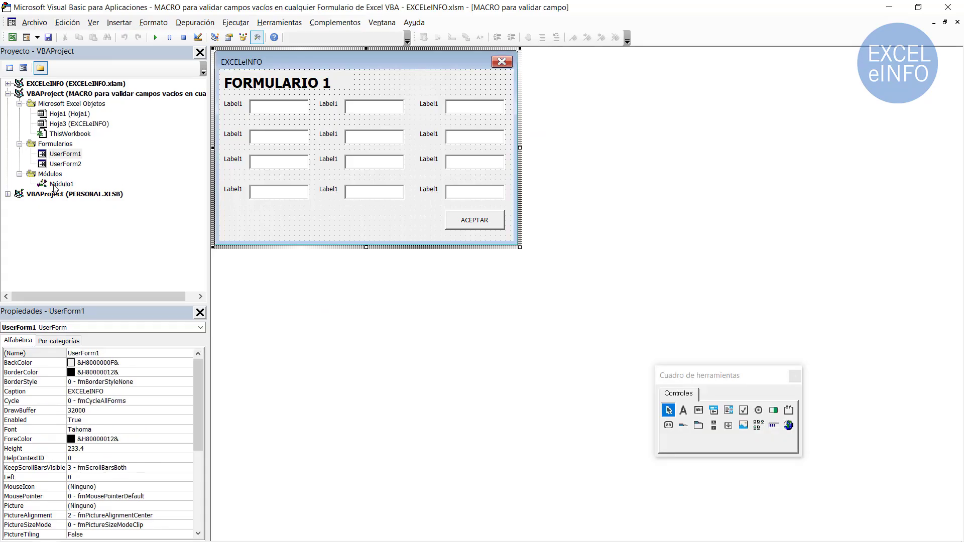
Open Módulo1 and highlight the whole ValidarVacios procedure to review it
{"action": "double_click", "coordinate": [61, 183]}
{"action": "left_click_drag", "start_coordinate": [323, 467], "coordinate": [202, 121]}
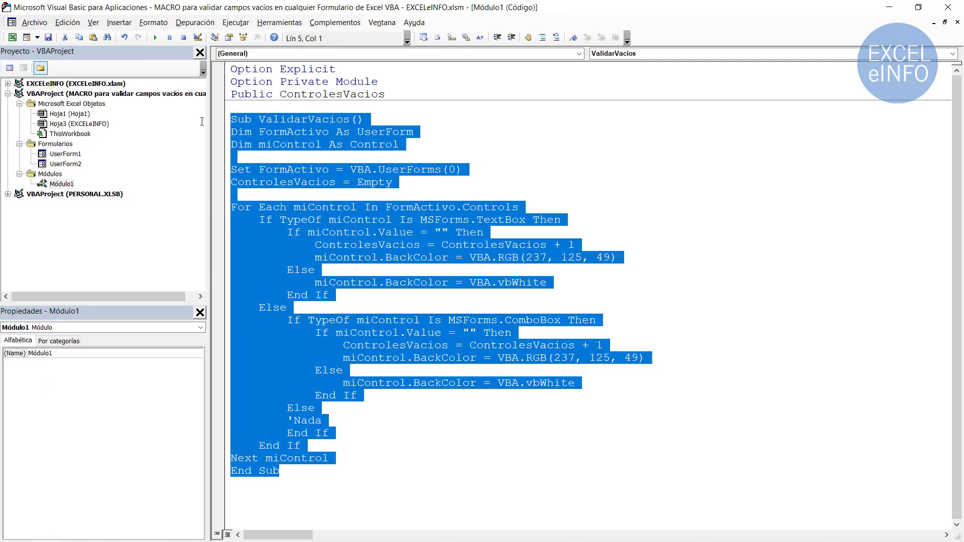
{"action": "left_click", "coordinate": [372, 131]}
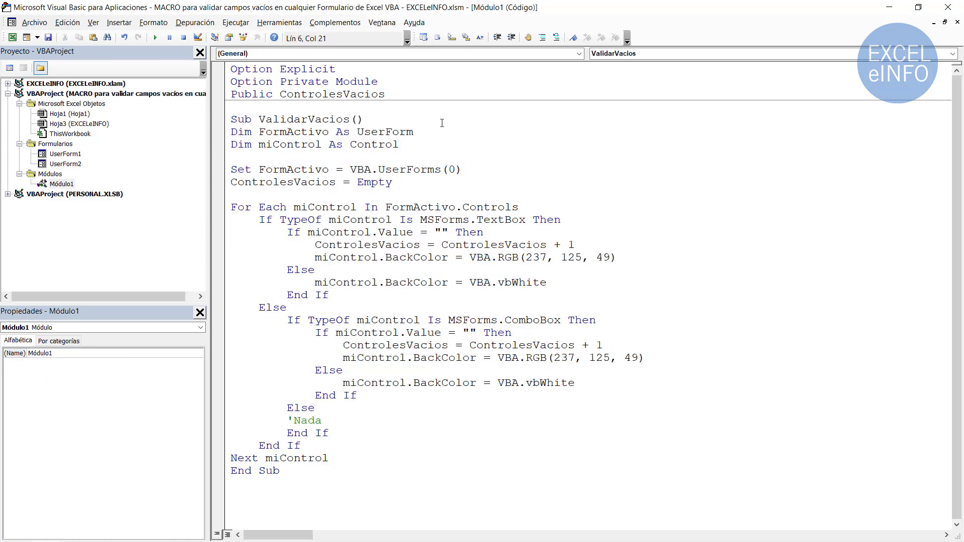